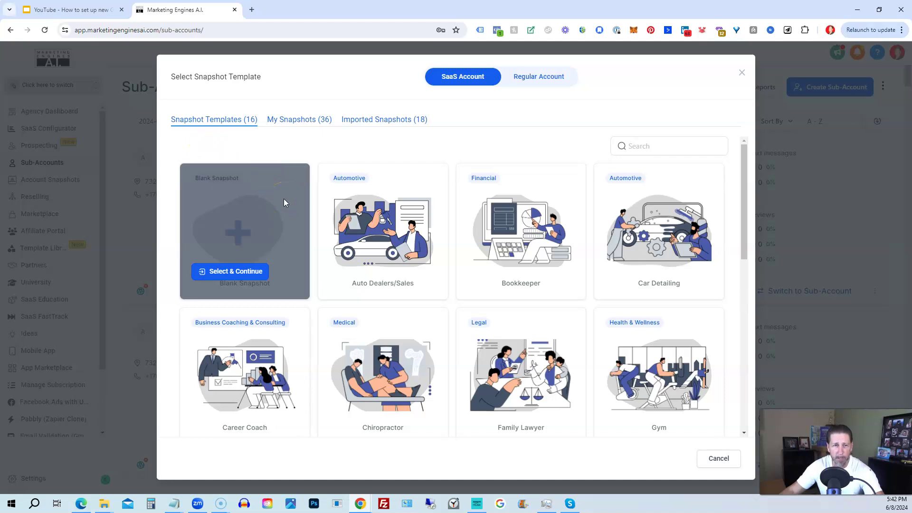
Look through the available snapshot templates for a SaaS account, from Blank Snapshot to Web Designer.
mouse_move(349, 197)
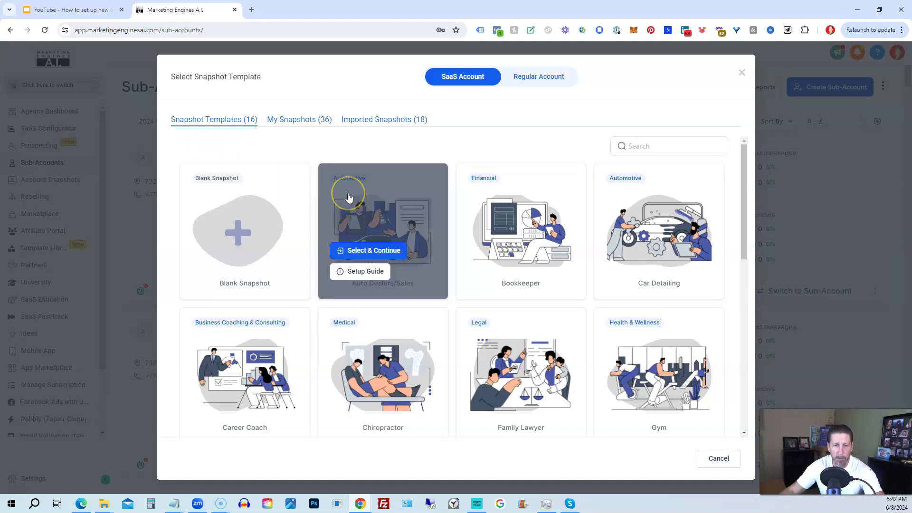
mouse_move(563, 187)
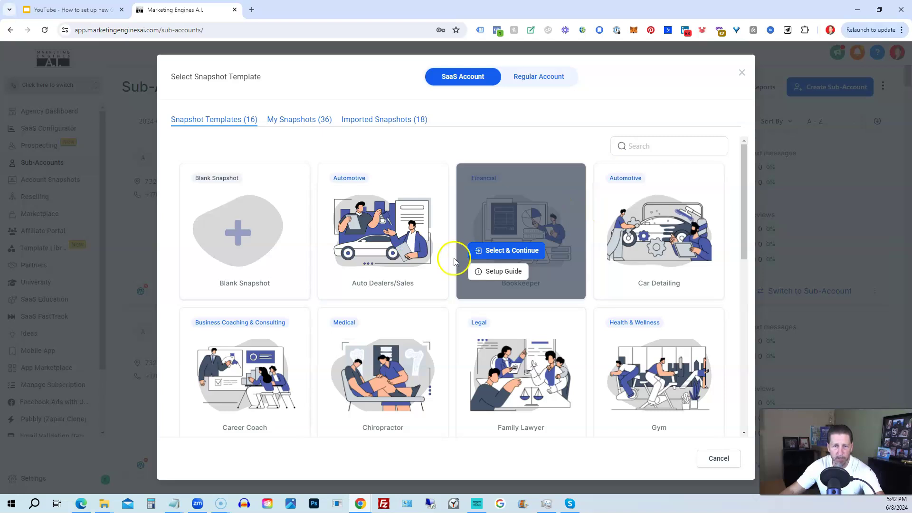
scroll(423, 270, down, 2)
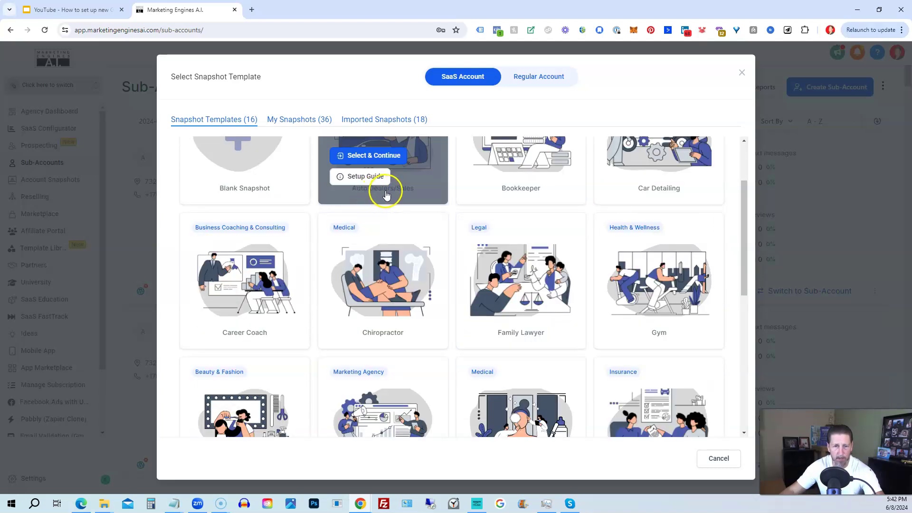
mouse_move(245, 287)
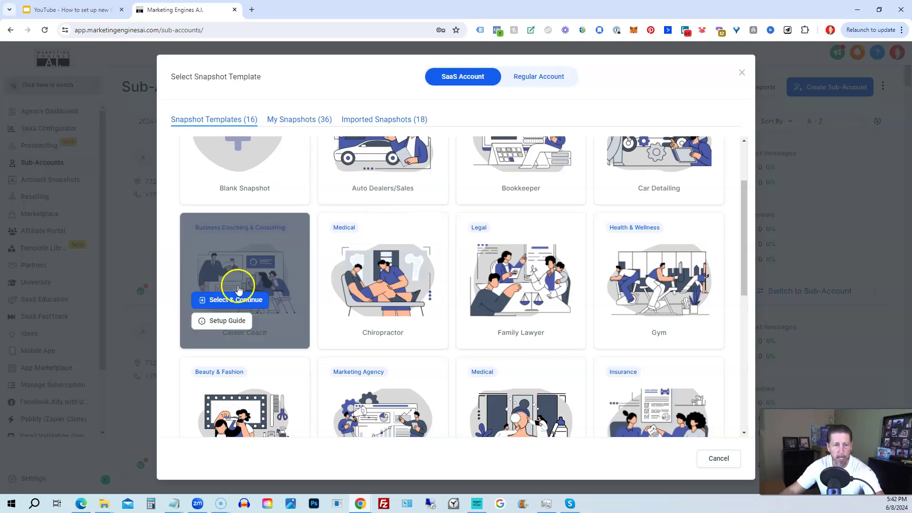
mouse_move(461, 283)
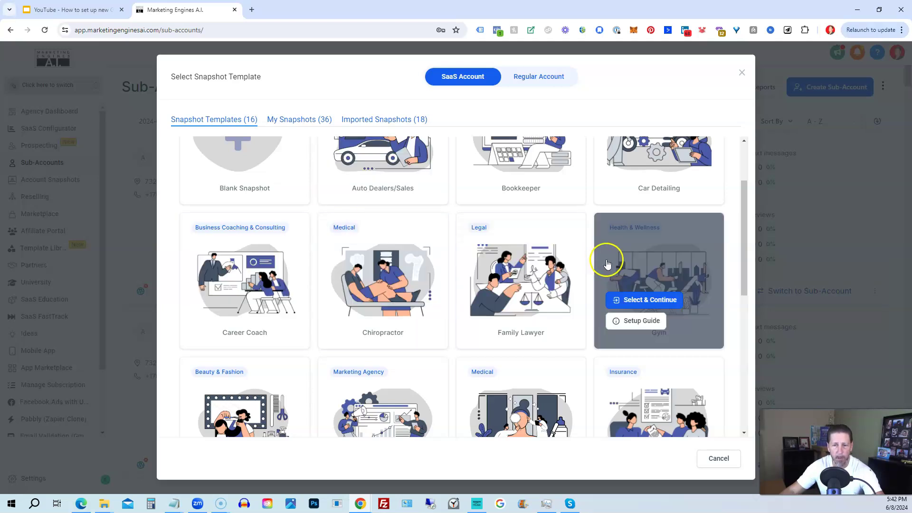
scroll(285, 323, down, 2)
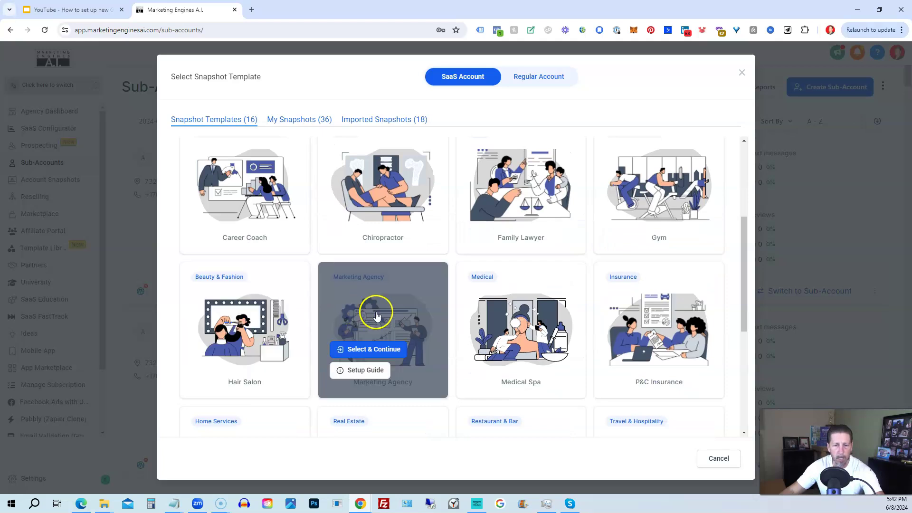
mouse_move(639, 326)
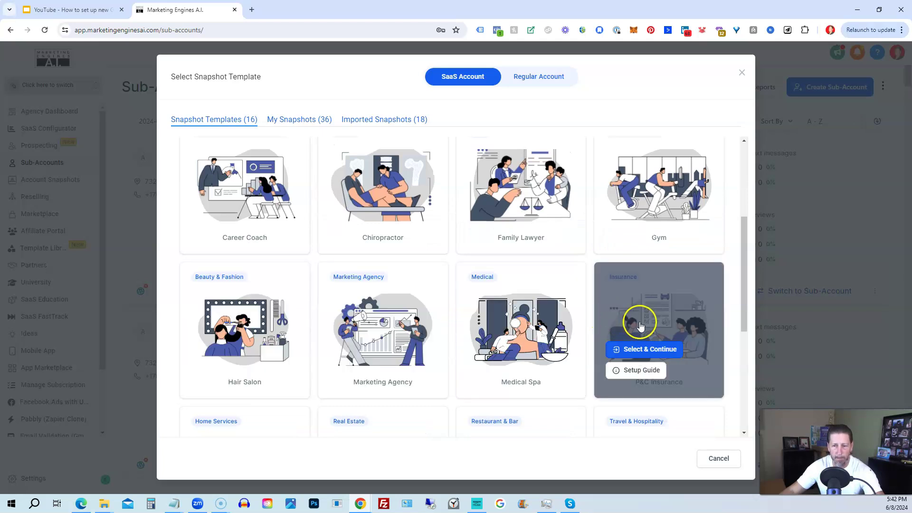
scroll(639, 326, down, 2)
mouse_move(231, 361)
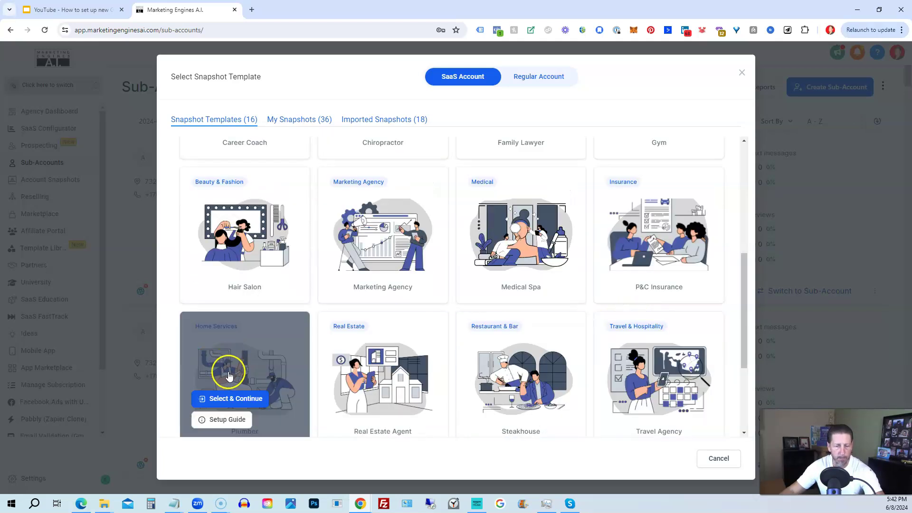
scroll(642, 354, down, 3)
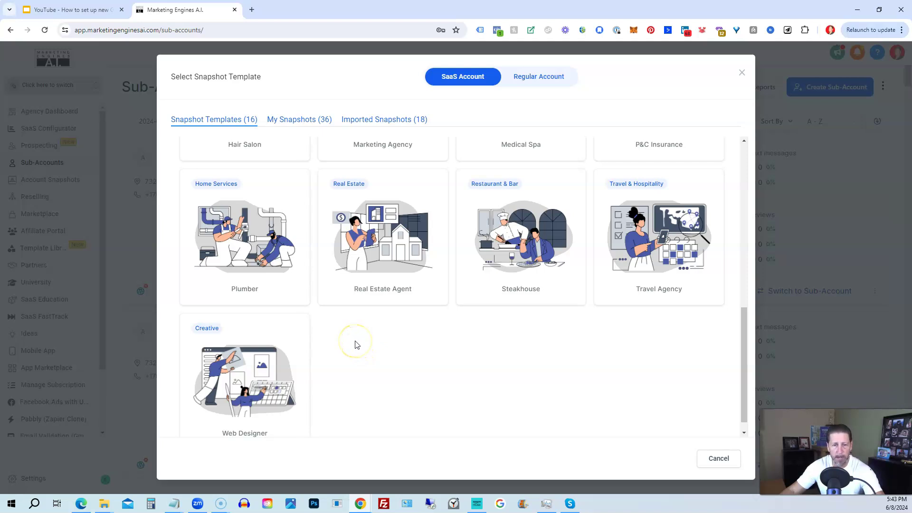
scroll(353, 347, up, 10)
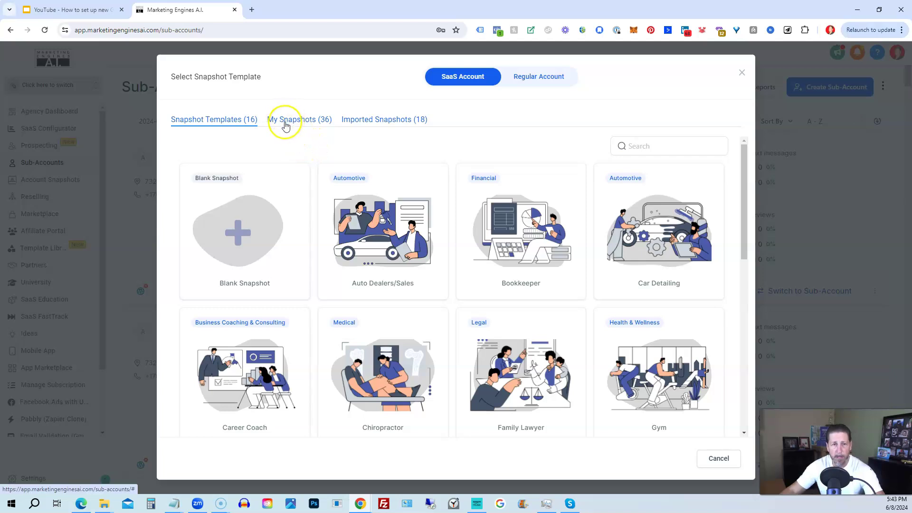
Keep the SaaS account type and select the Blank Snapshot template for the new sub-account.
click(302, 127)
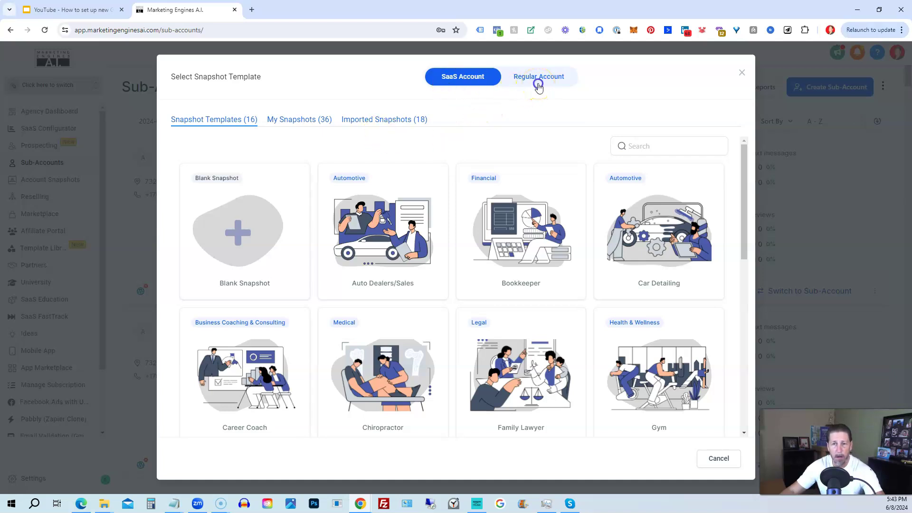
click(538, 86)
click(483, 85)
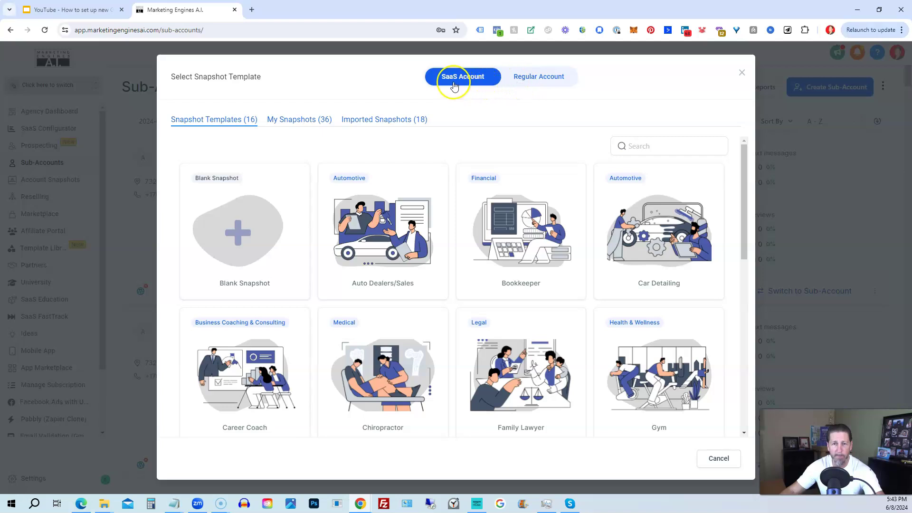
mouse_move(264, 240)
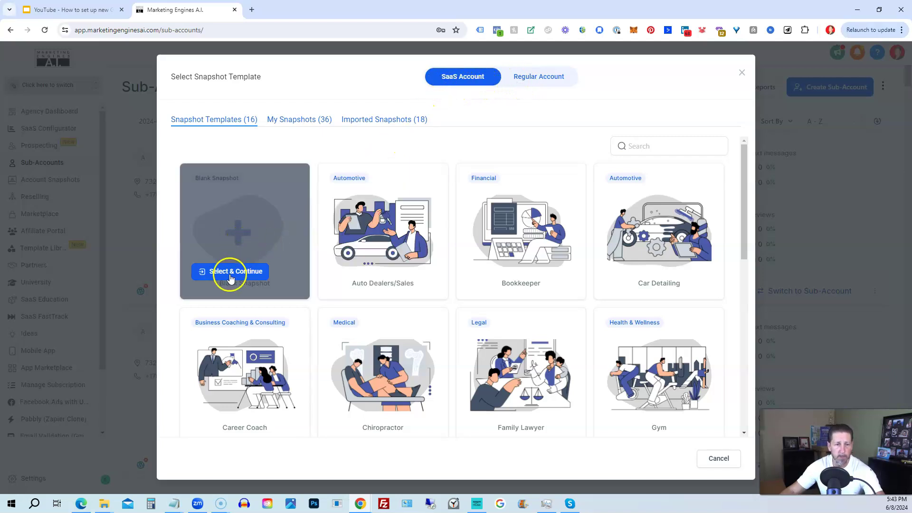
click(241, 236)
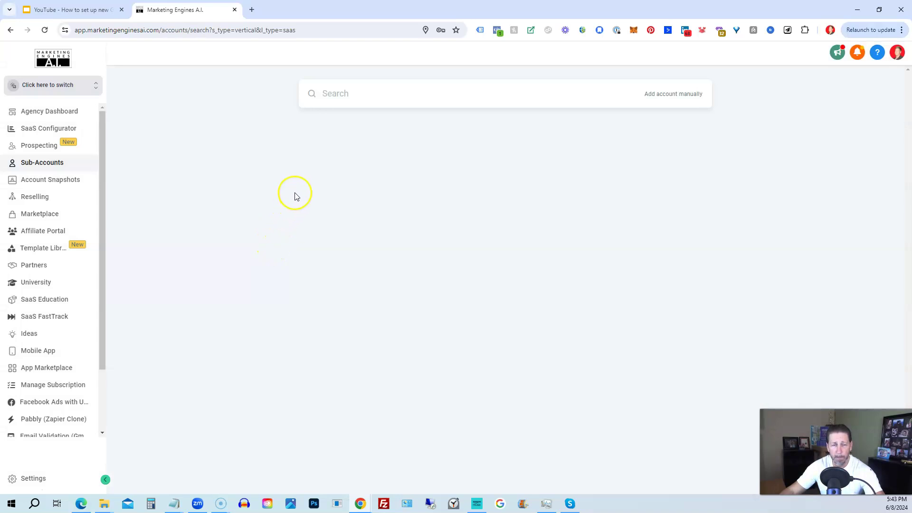
Search the business map for "Valley Oaks Medical" and load the Valley Oaks Medical Group | Southern Hills listing into the account form.
click(657, 99)
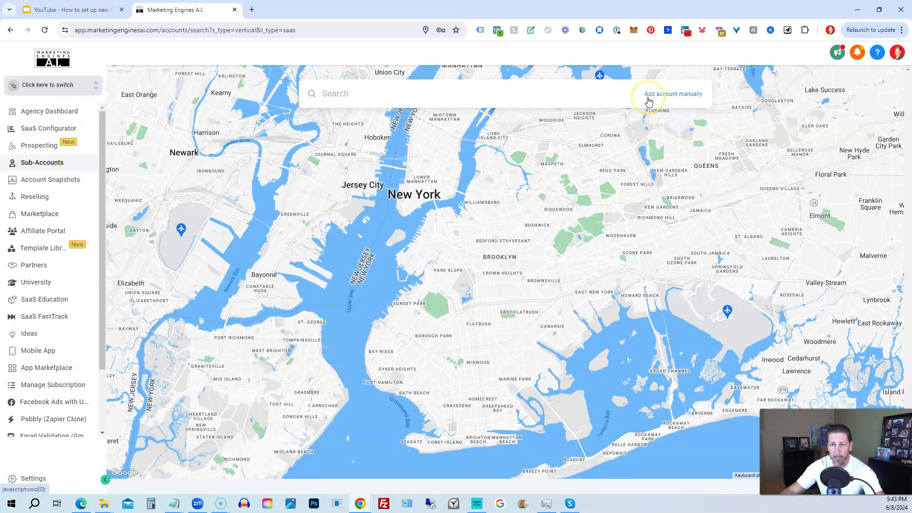
click(683, 101)
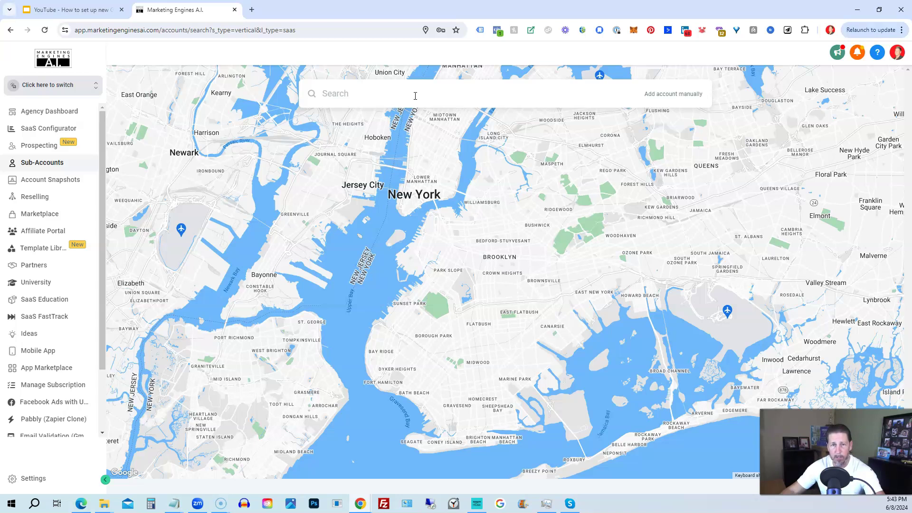
click(415, 96)
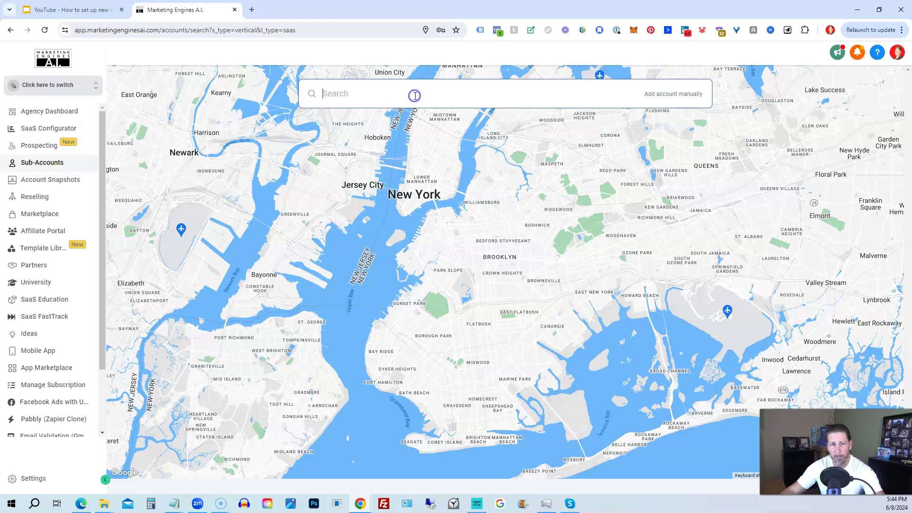
text(Va)
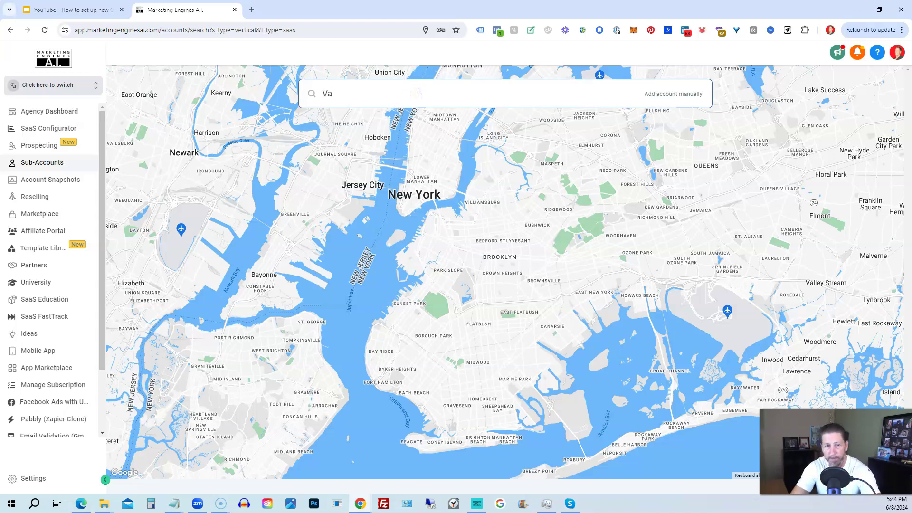
text(lley Oaks Medical)
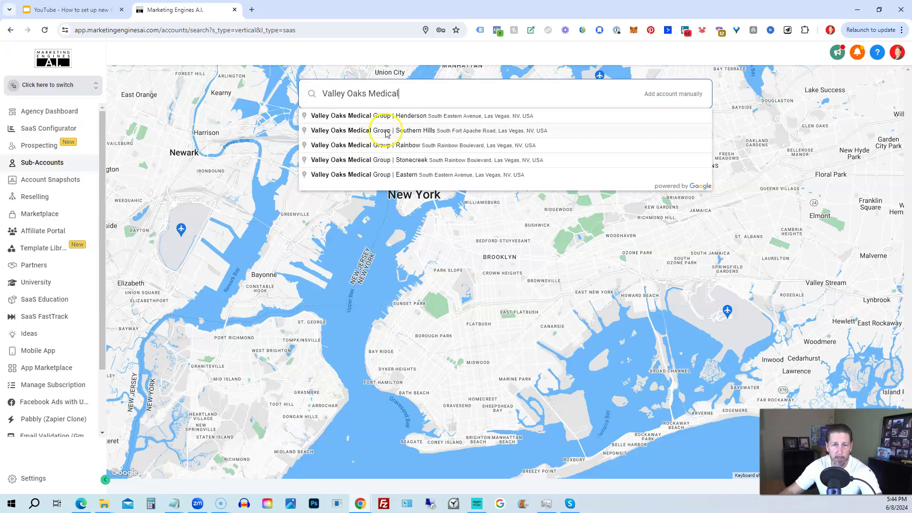
click(370, 133)
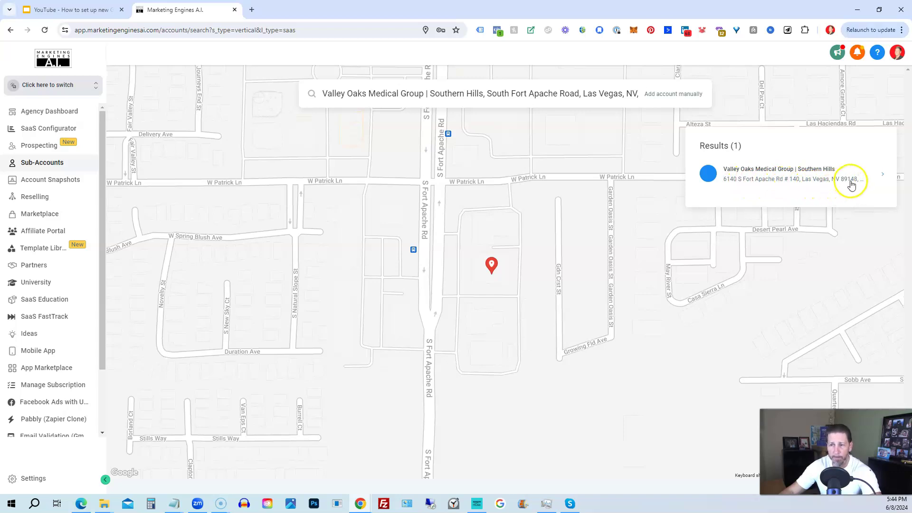
click(773, 173)
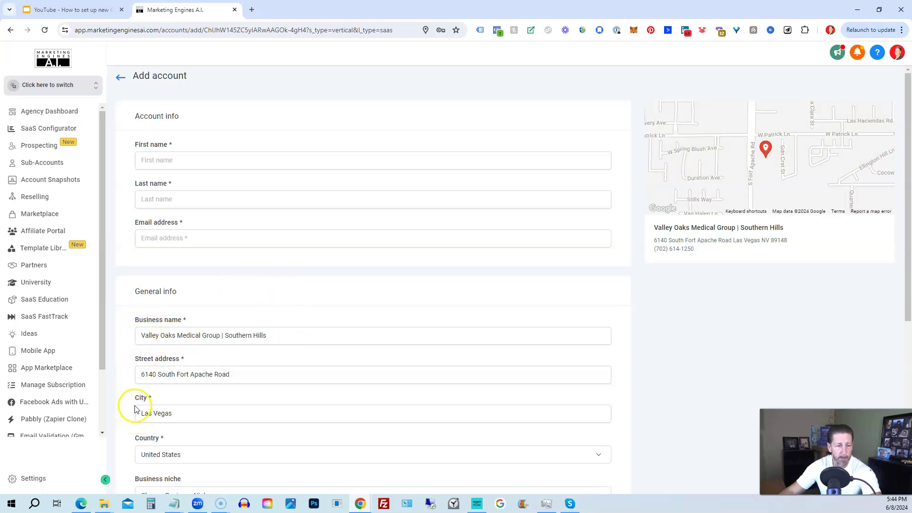
Review the account form's prefilled general info from business name to time zone, and return to the sub-accounts list.
scroll(132, 436, down, 3)
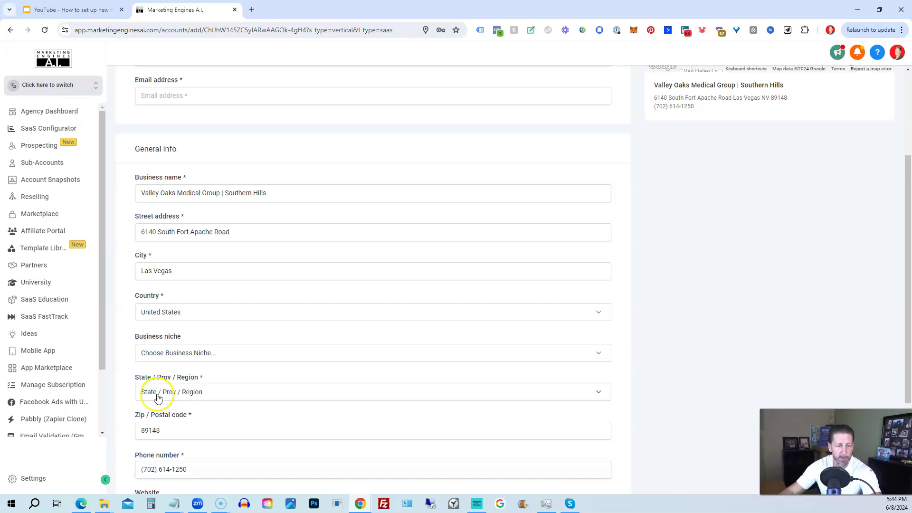
scroll(142, 411, down, 2)
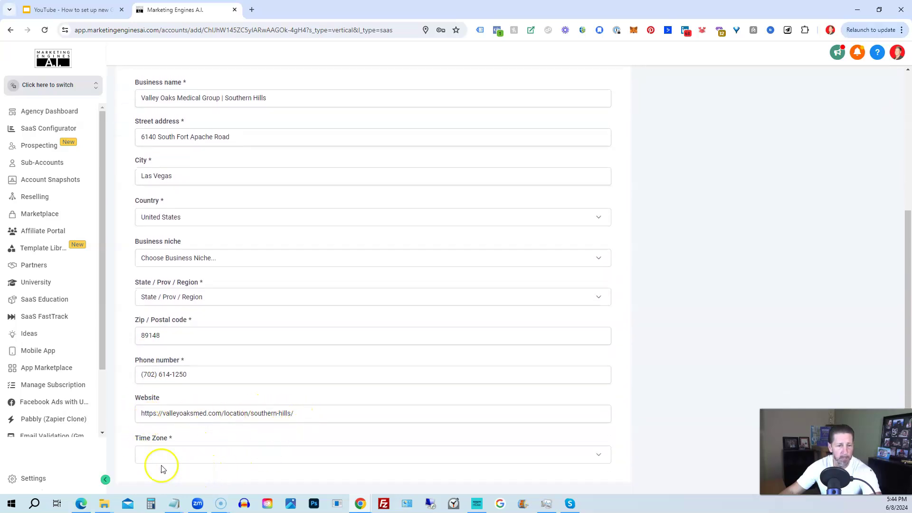
scroll(166, 432, up, 2)
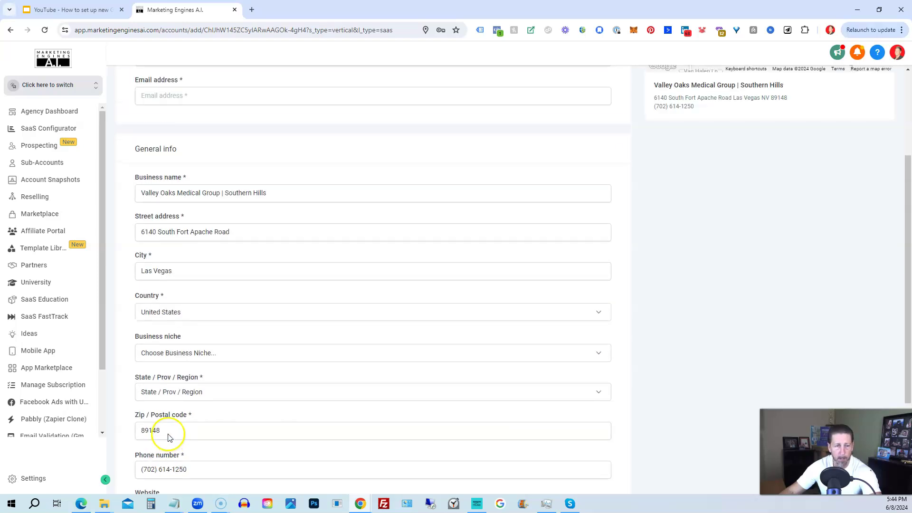
scroll(225, 252, up, 2)
click(273, 291)
drag(273, 291, 117, 341)
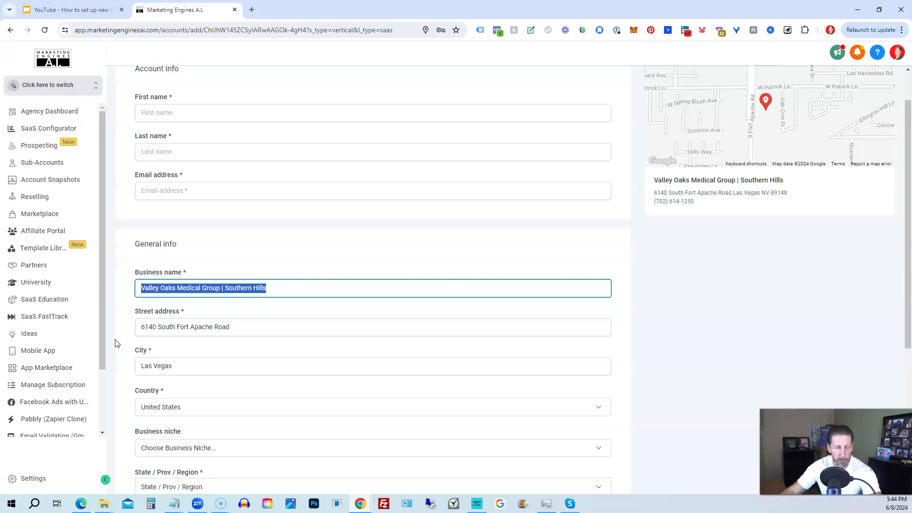
scroll(253, 253, up, 1)
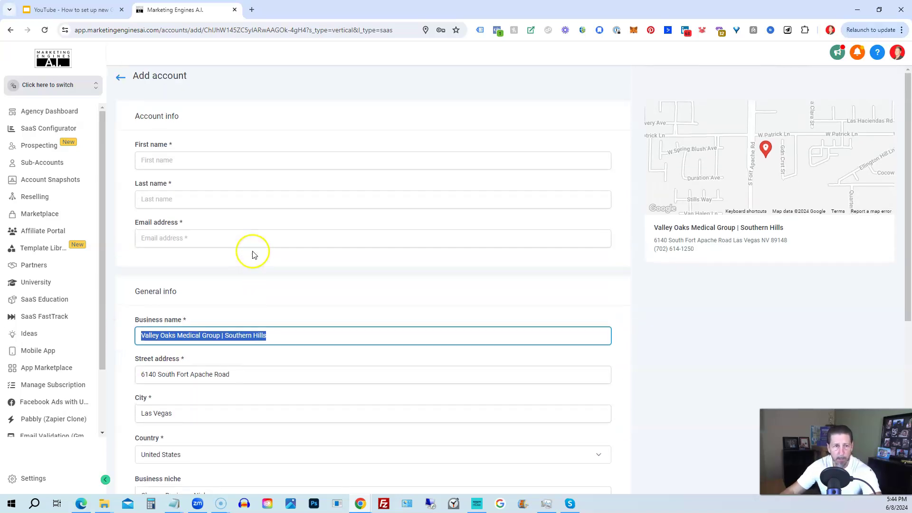
click(121, 81)
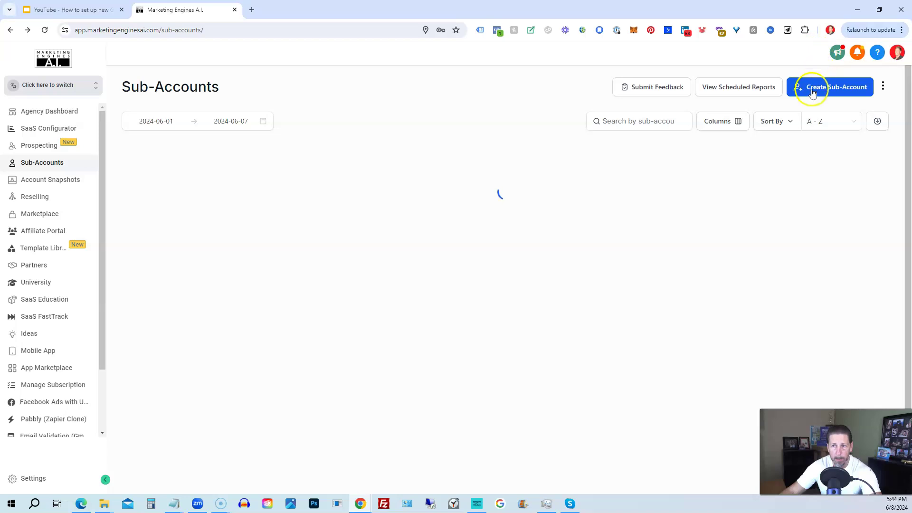
Create a sub-account as a SaaS account from the Blank Snapshot, choosing to add the account manually.
click(811, 93)
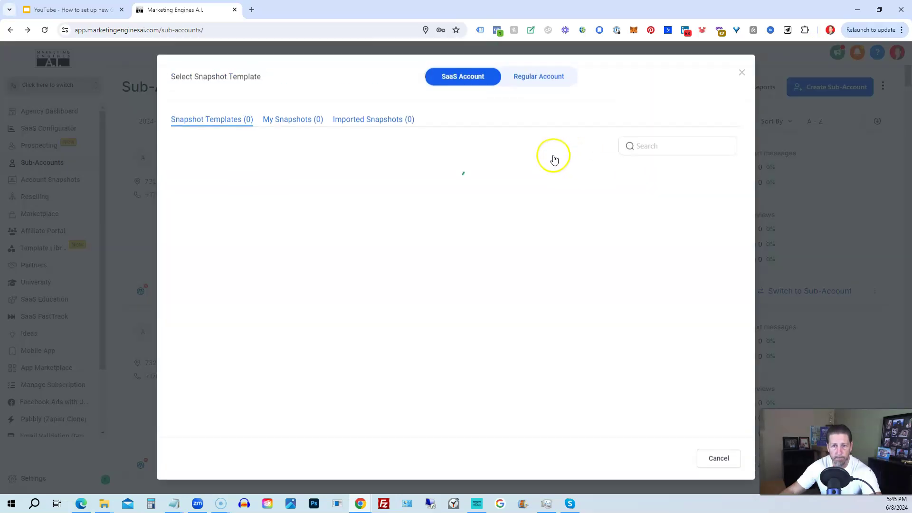
mouse_move(218, 272)
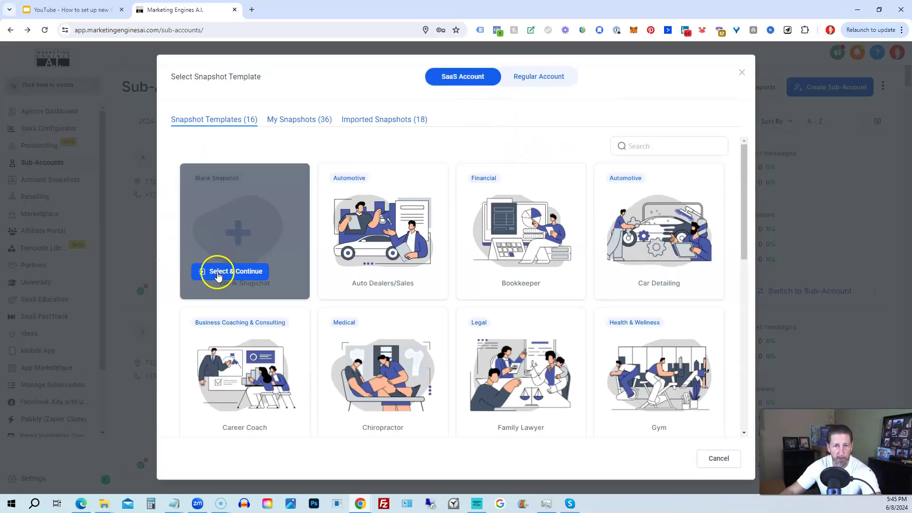
click(228, 274)
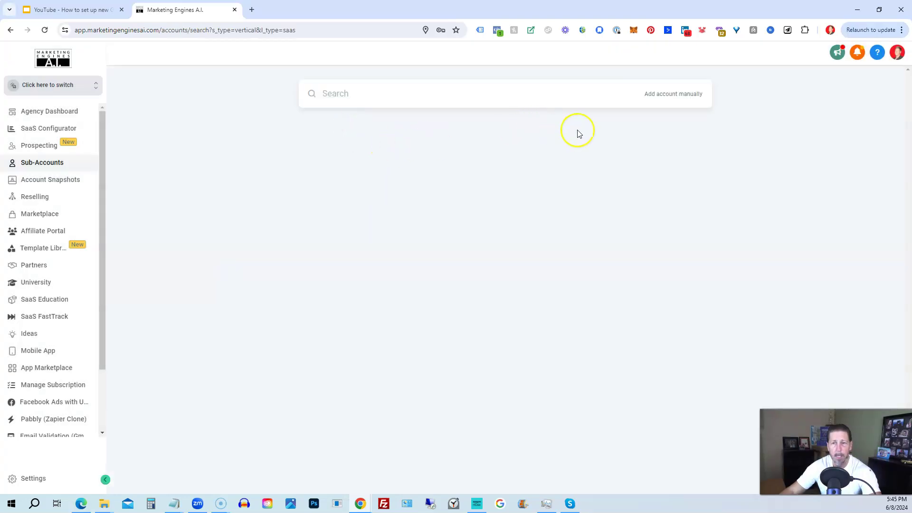
click(663, 101)
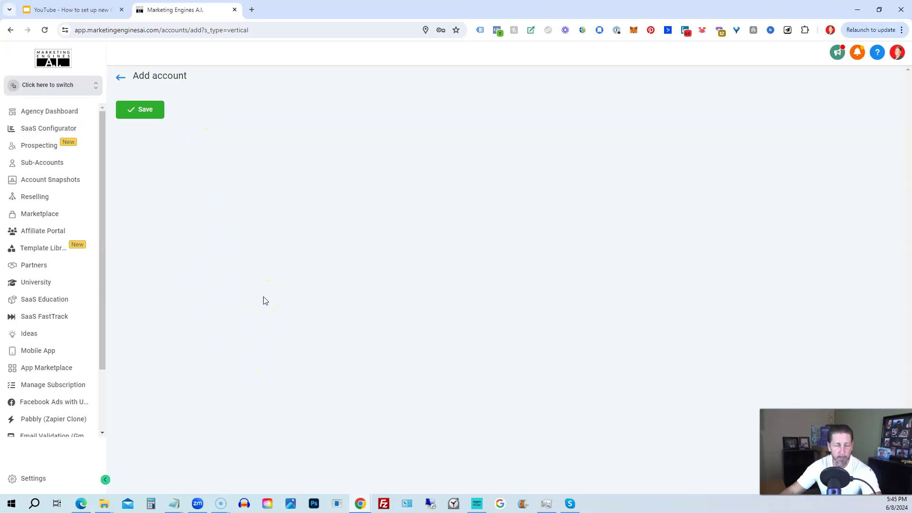
Fill in the account info with the contact's first name, last name and e-mail address.
scroll(240, 273, down, 5)
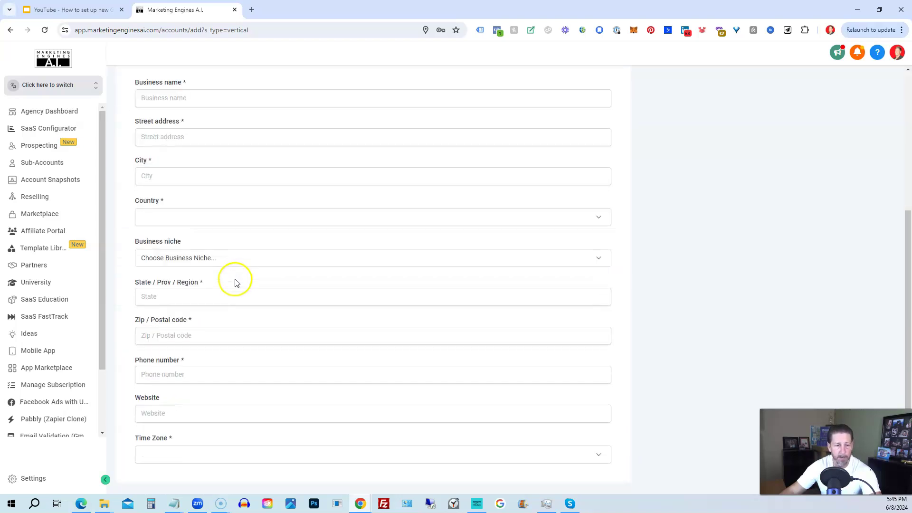
scroll(237, 277, up, 5)
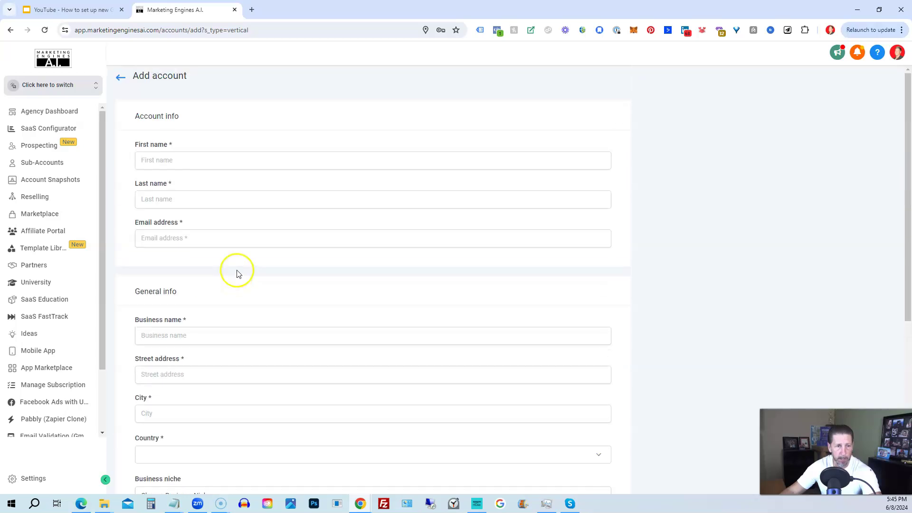
click(184, 160)
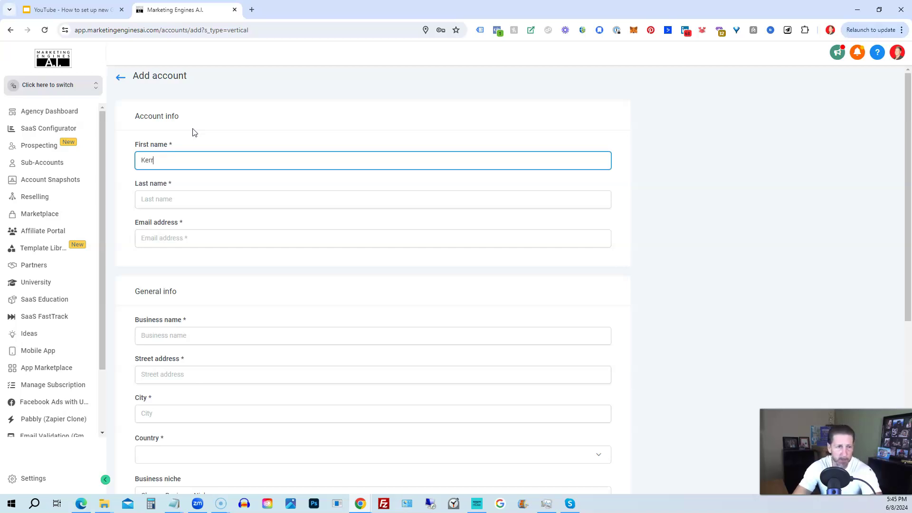
key(Tab)
key(Tab)
text(k)
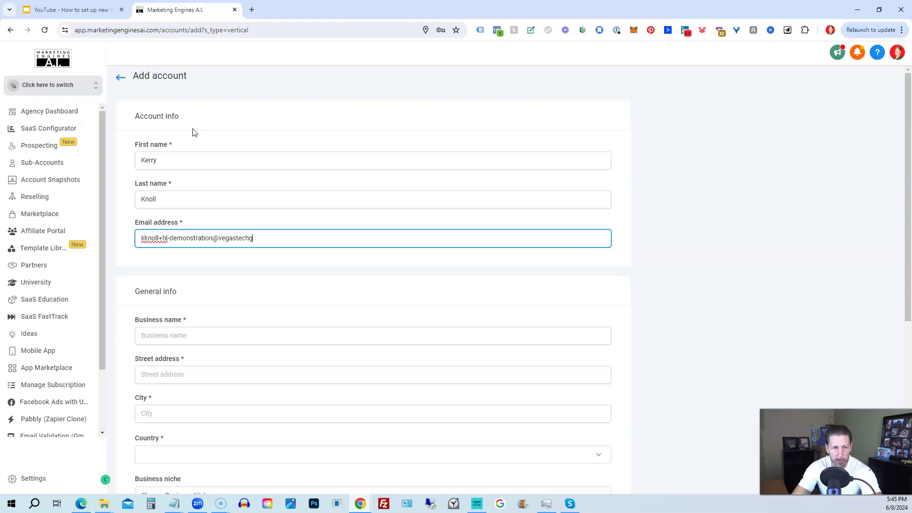
Enter "Demonstration Sub-Account" as the business name and fill in the business's street address and city.
key(Tab)
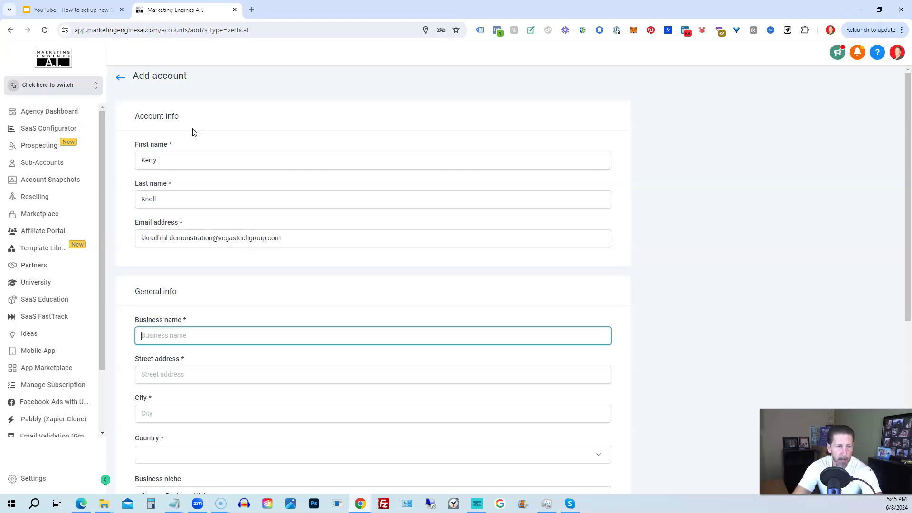
text(Demonstration Sub-Account)
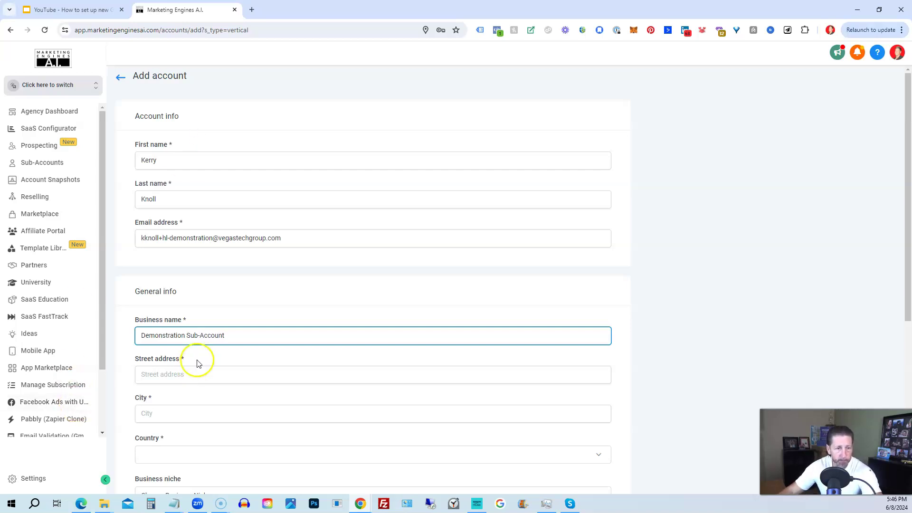
click(195, 374)
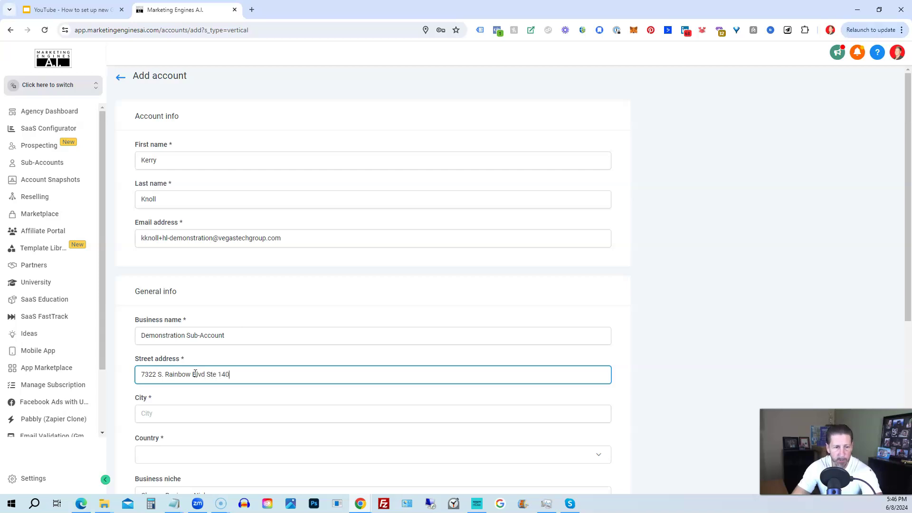
key(Tab)
text(Las Vegas)
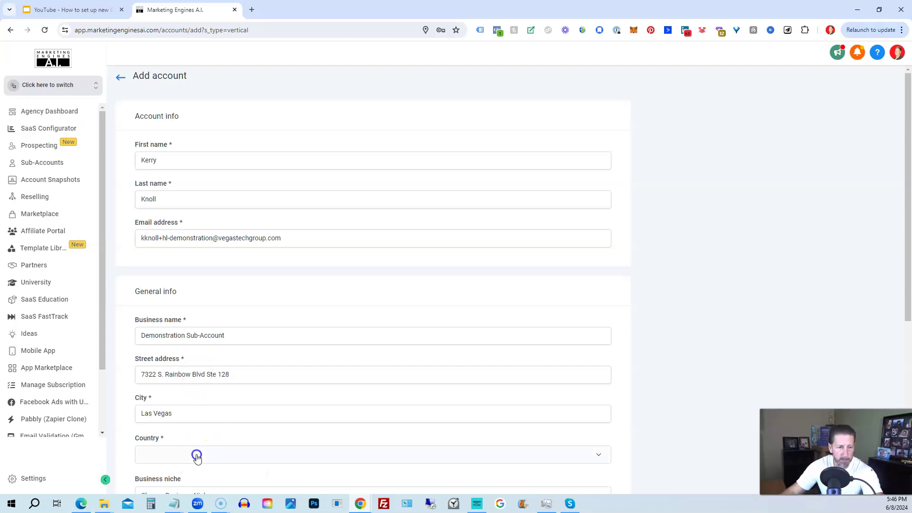
Set the business country to United States.
click(197, 457)
scroll(174, 367, down, 20)
scroll(174, 367, down, 20)
scroll(174, 365, down, 4)
scroll(174, 375, up, 2)
click(174, 379)
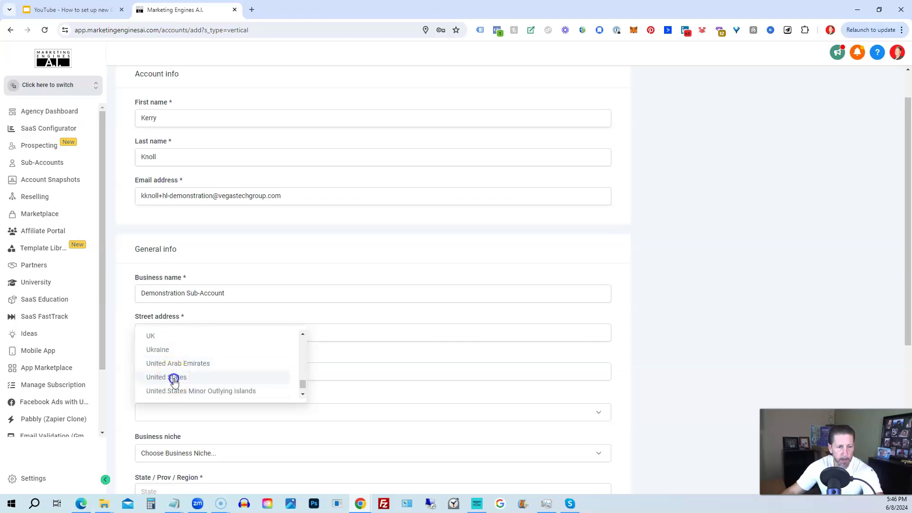
Set the state to Nevada and fill in the business's postal code and phone number.
scroll(173, 380, down, 2)
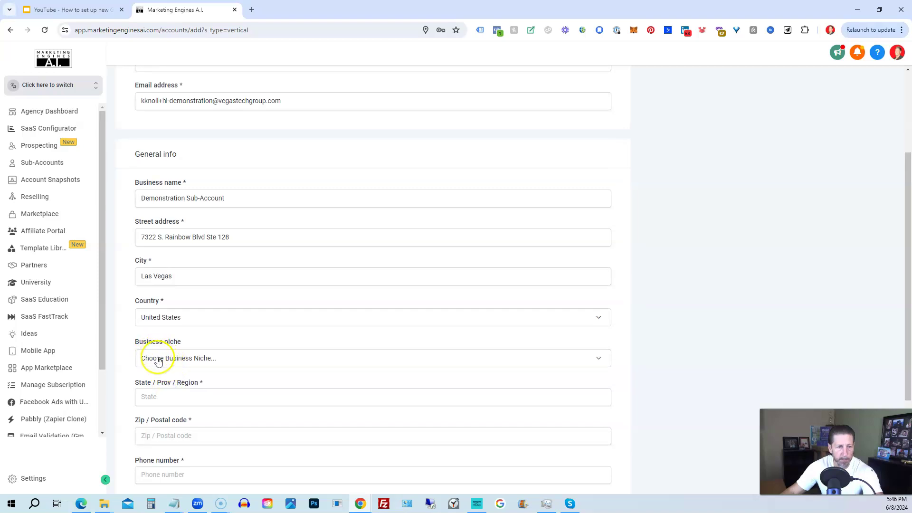
click(159, 403)
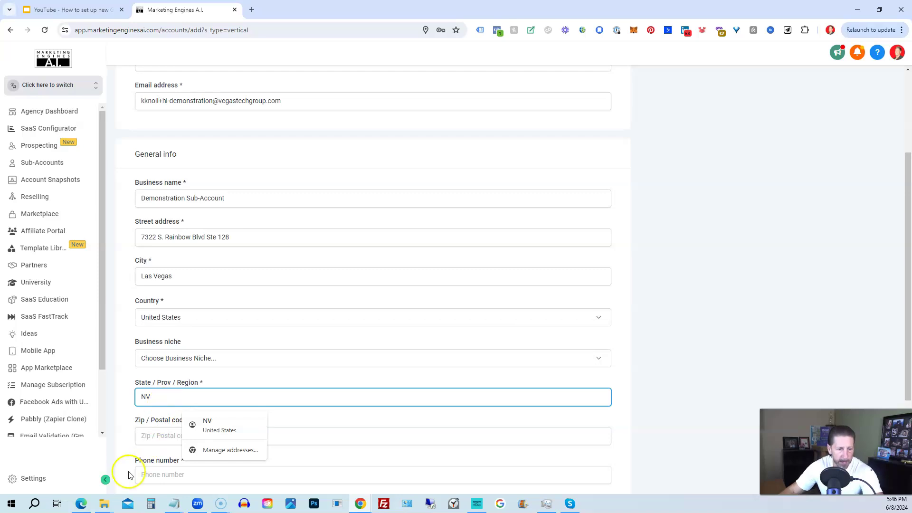
click(155, 435)
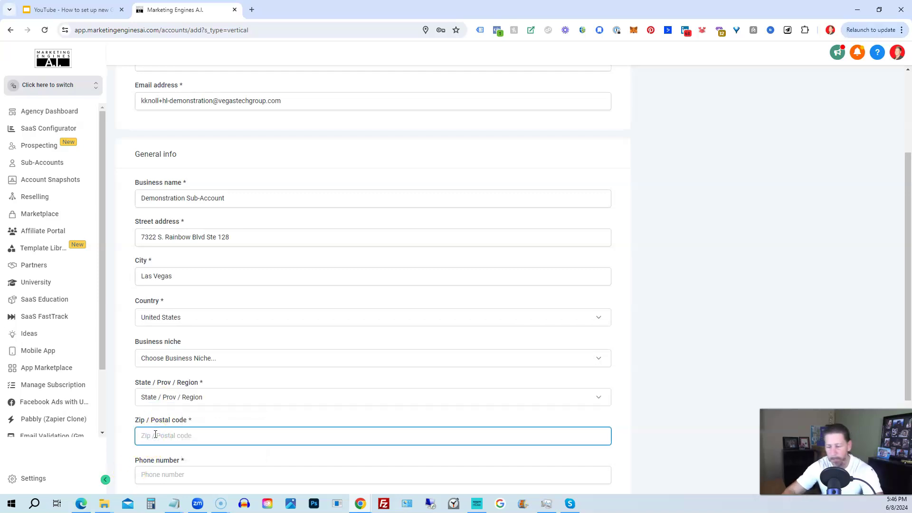
text(89119)
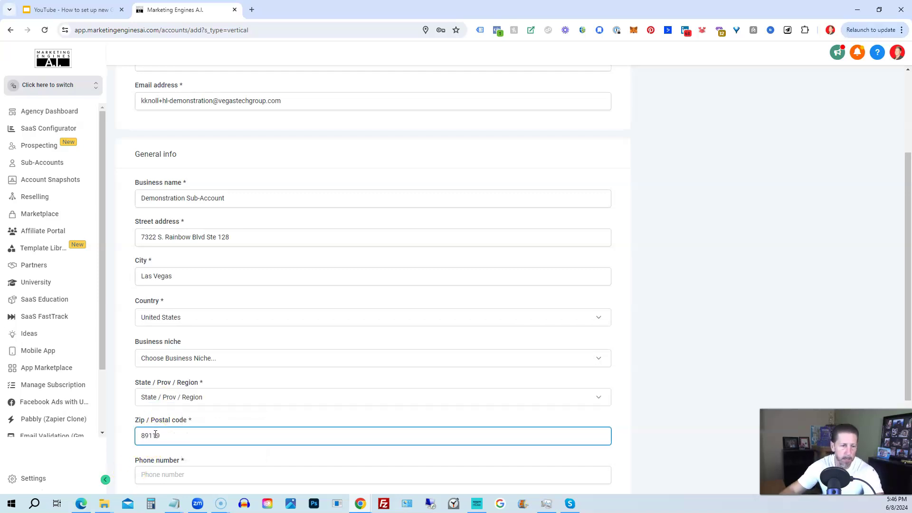
scroll(152, 437, down, 1)
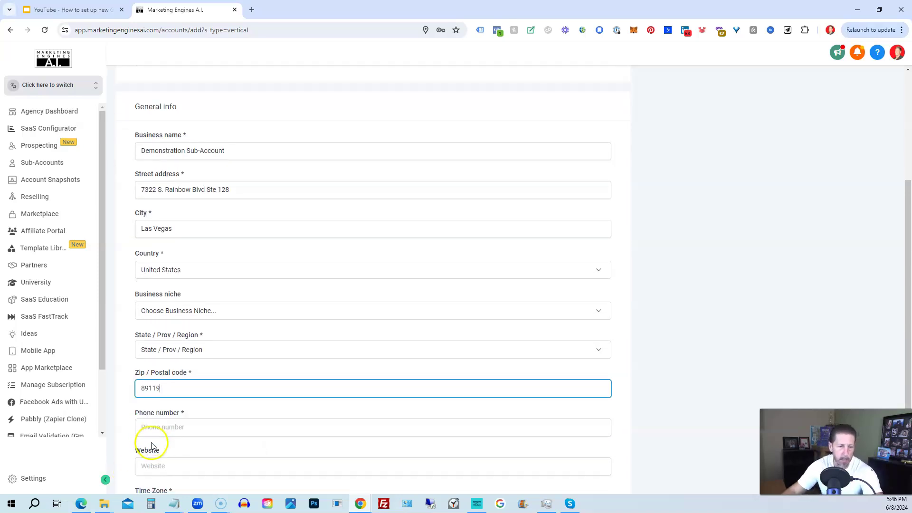
click(173, 424)
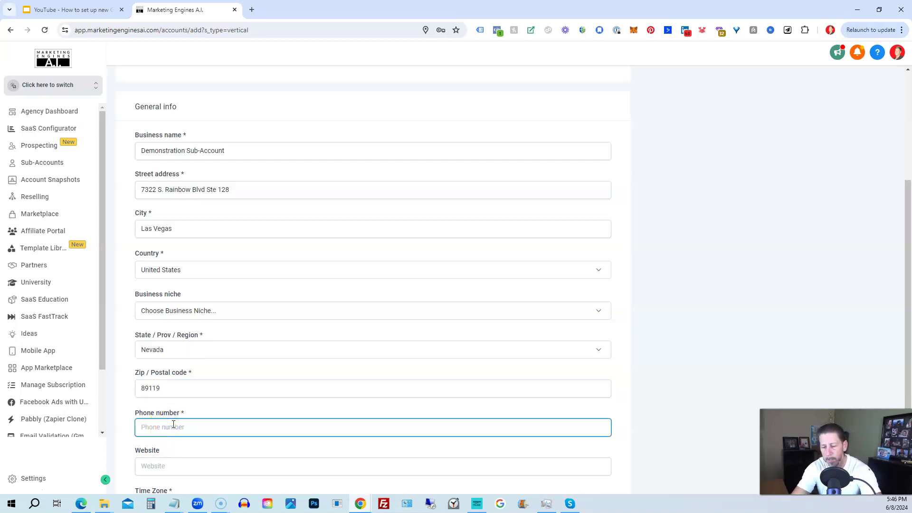
text(+17025551212)
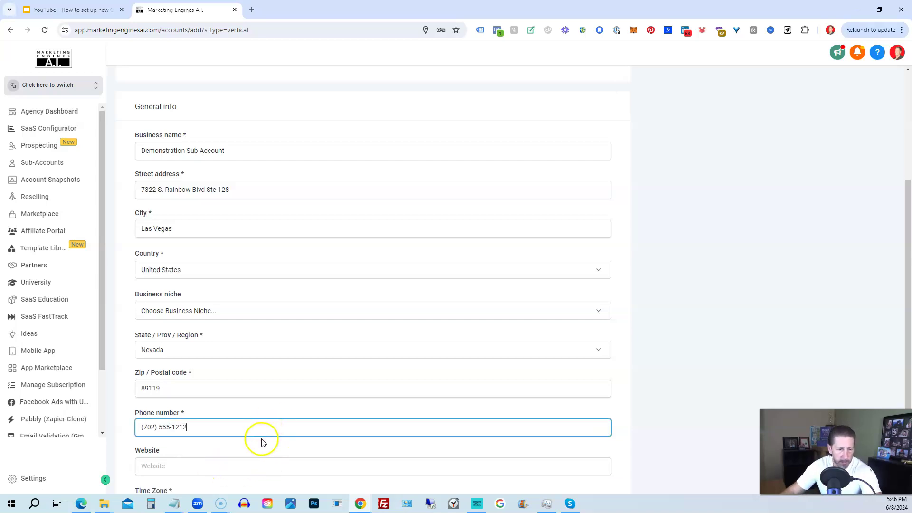
Set the time zone to GMT-07:00 America/Los_Angeles (PDT) and save the new sub-account.
scroll(261, 442, down, 2)
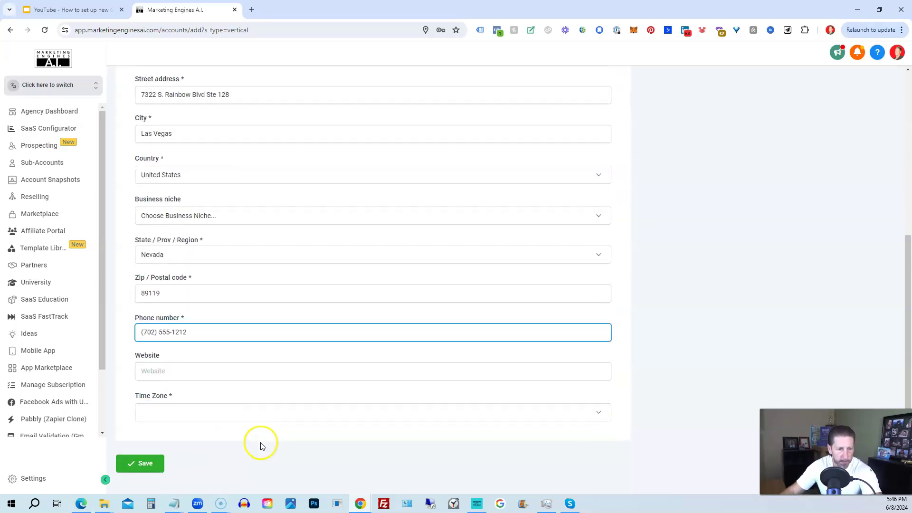
click(185, 412)
scroll(211, 377, down, 1)
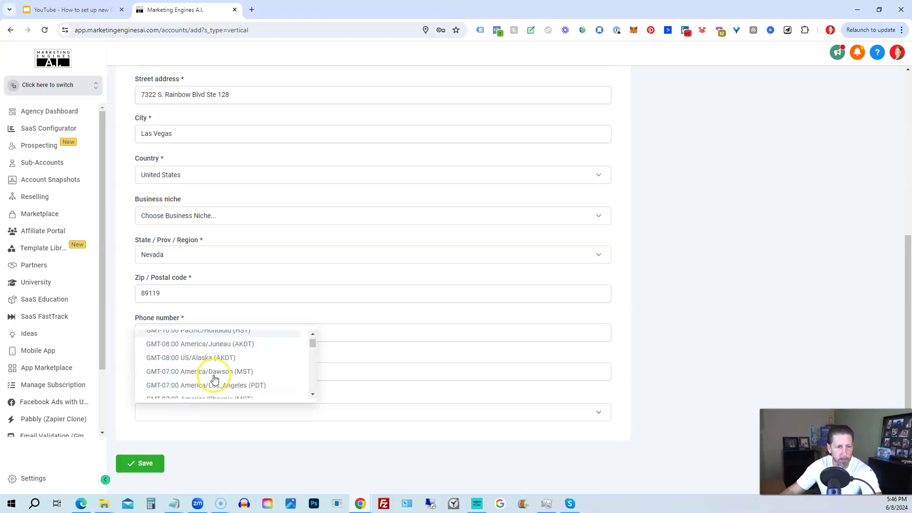
click(185, 387)
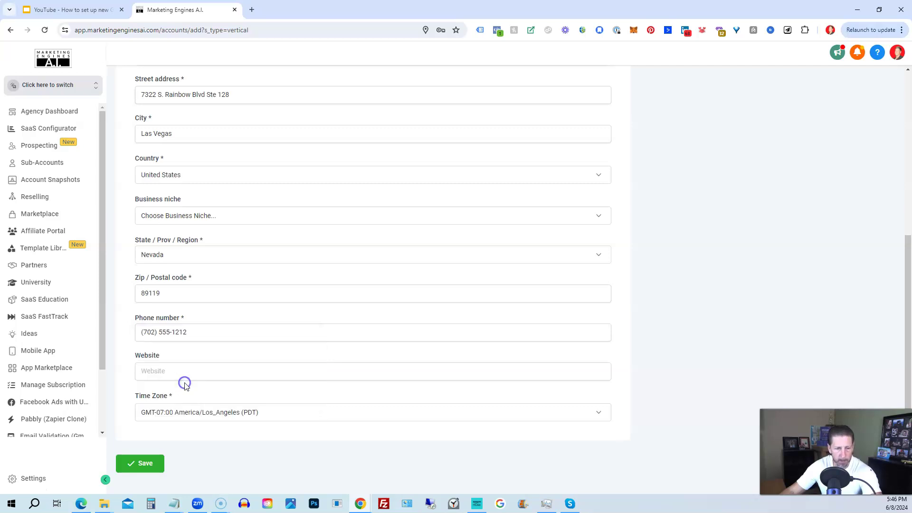
click(145, 469)
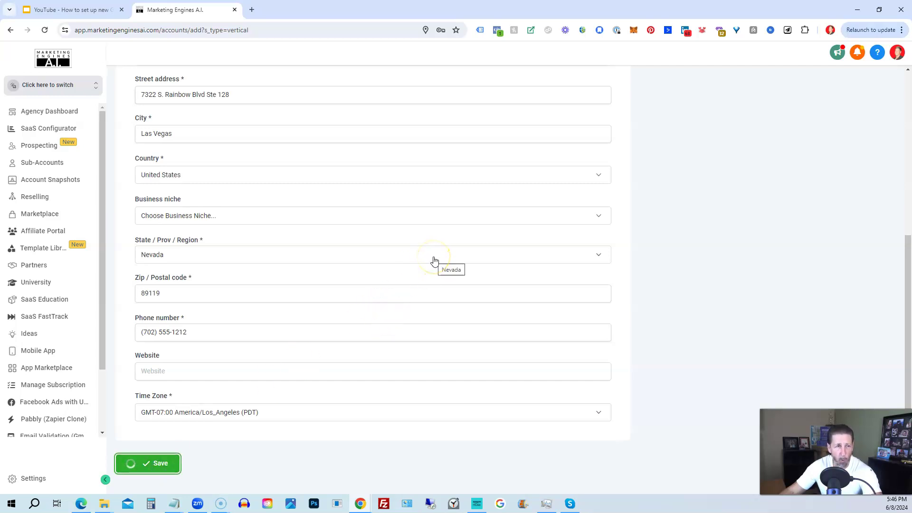
click(418, 255)
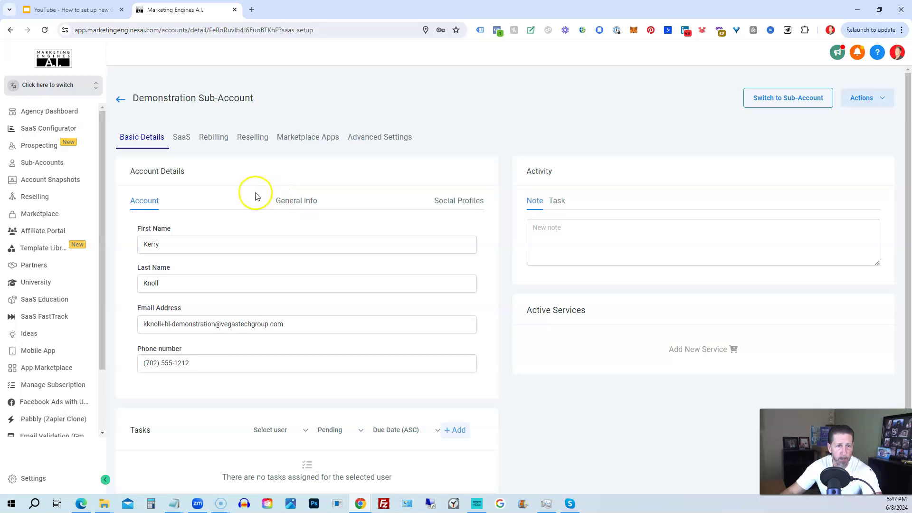
Review the new sub-account's general info, from business name to time zone, and the tasks and notes areas below.
click(286, 201)
scroll(242, 227, down, 4)
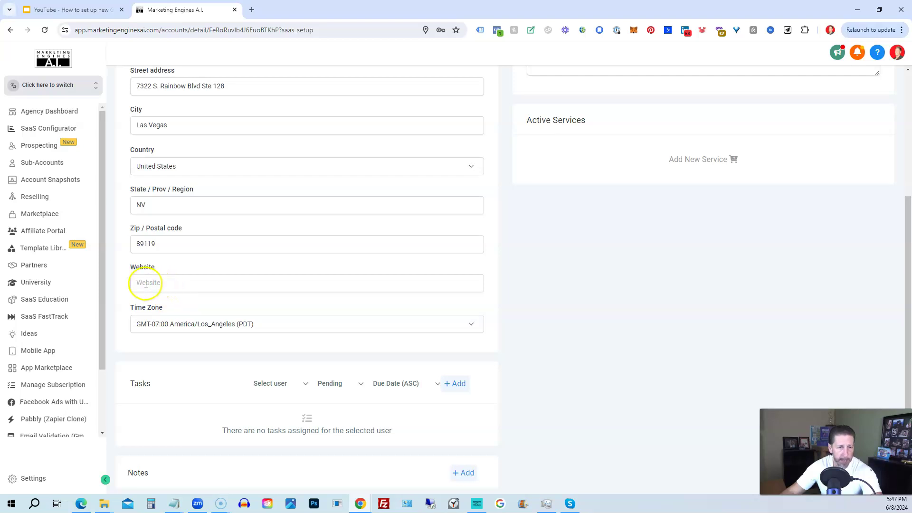
scroll(161, 291, down, 1)
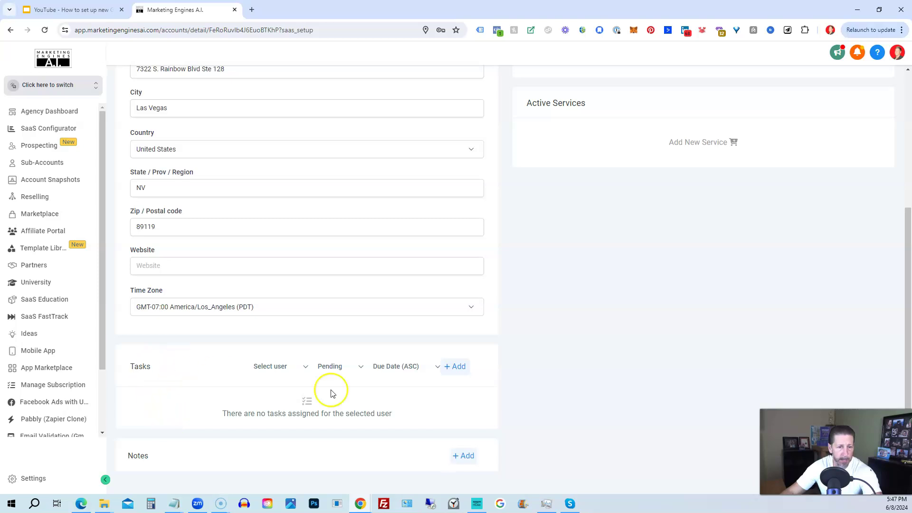
scroll(375, 329, up, 5)
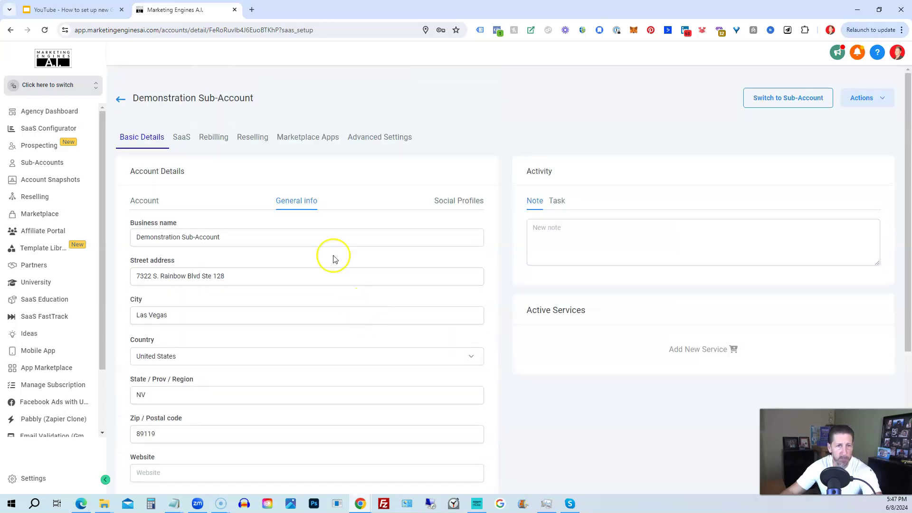
Look through the sub-account's social profile fields, from Facebook URL to Google Places ID.
click(470, 209)
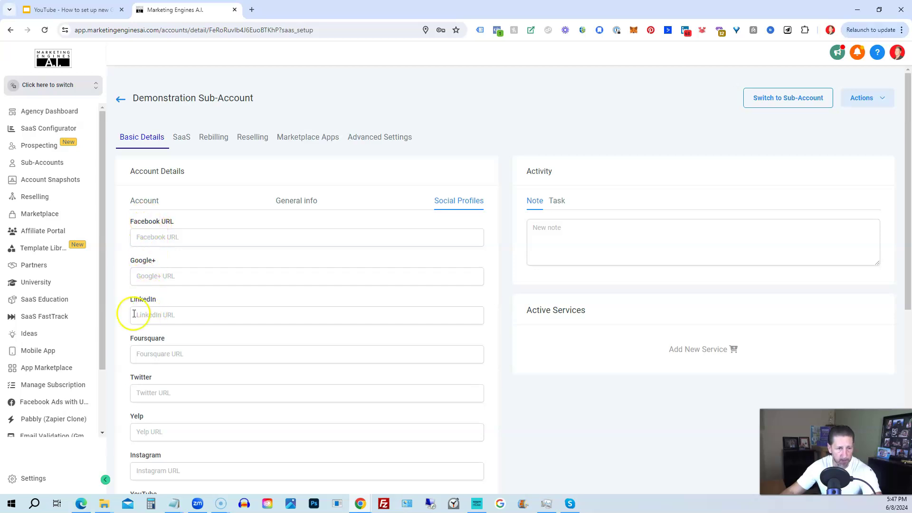
scroll(150, 319, down, 2)
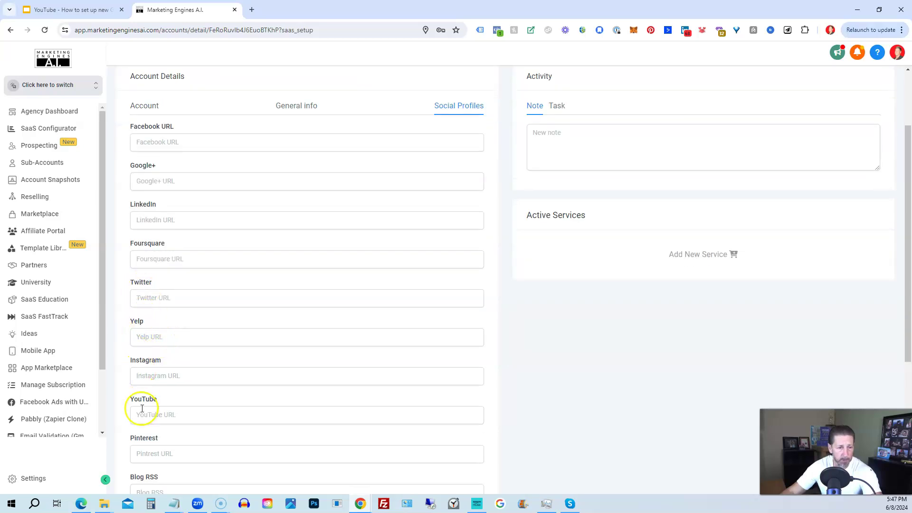
scroll(142, 408, down, 2)
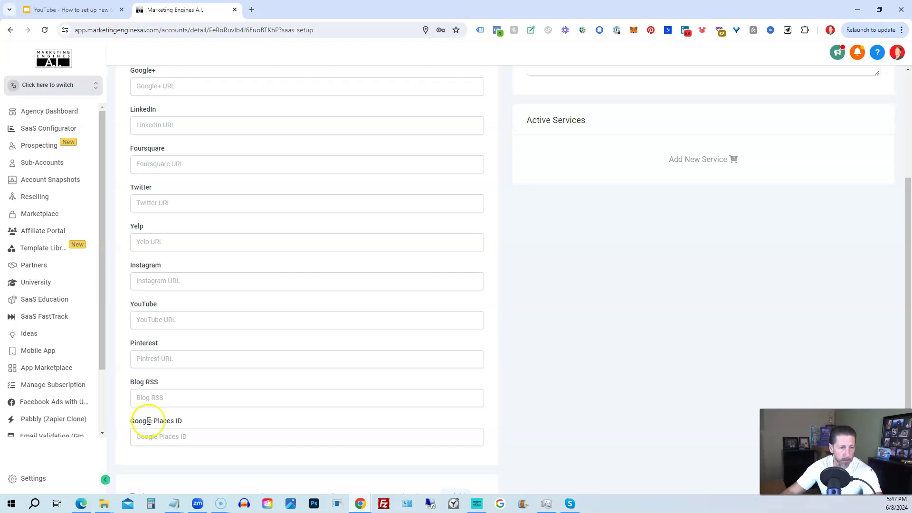
scroll(197, 424, down, 1)
scroll(200, 419, up, 3)
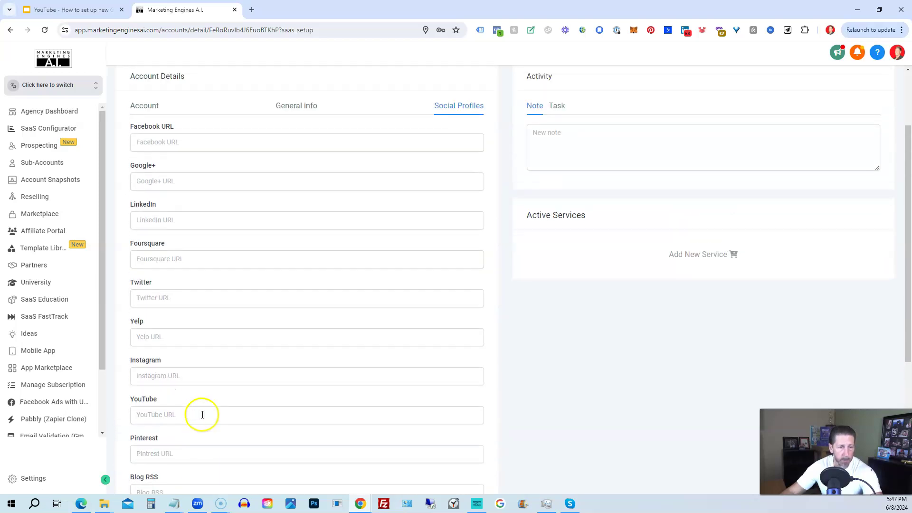
scroll(214, 347, up, 2)
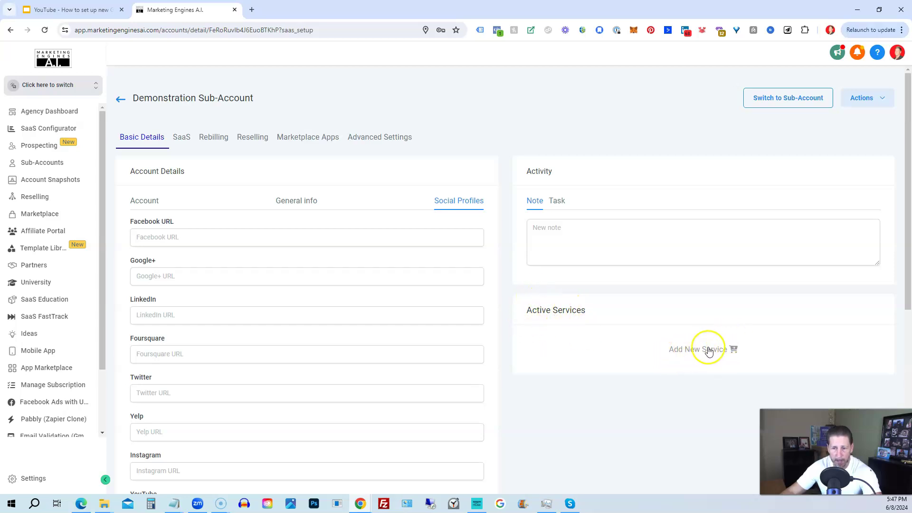
Check the sub-account's SaaS mode and usage limits, dismissing the client payment details request, and view its dedicated IP rebilling options.
click(187, 144)
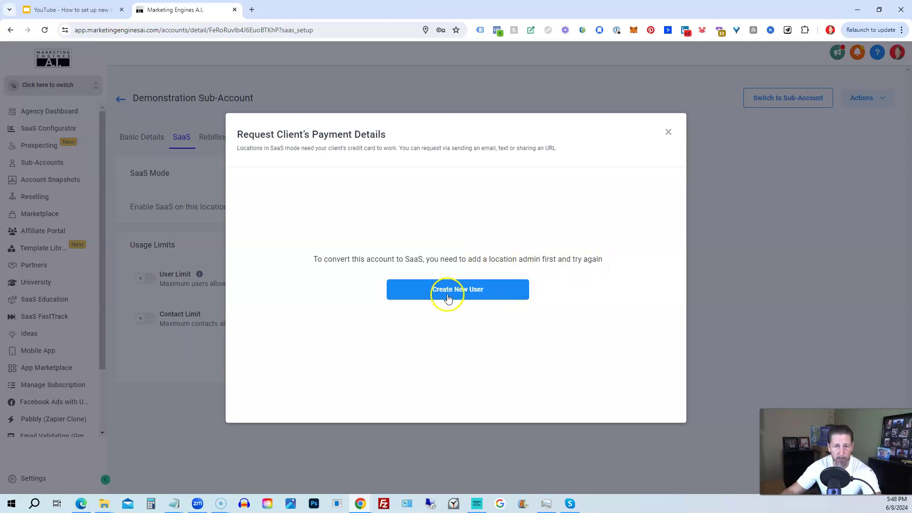
click(668, 133)
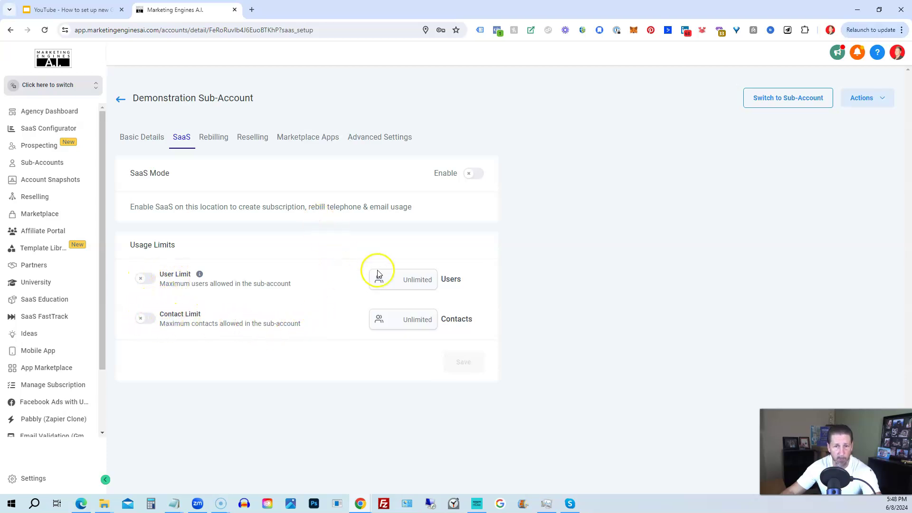
click(209, 141)
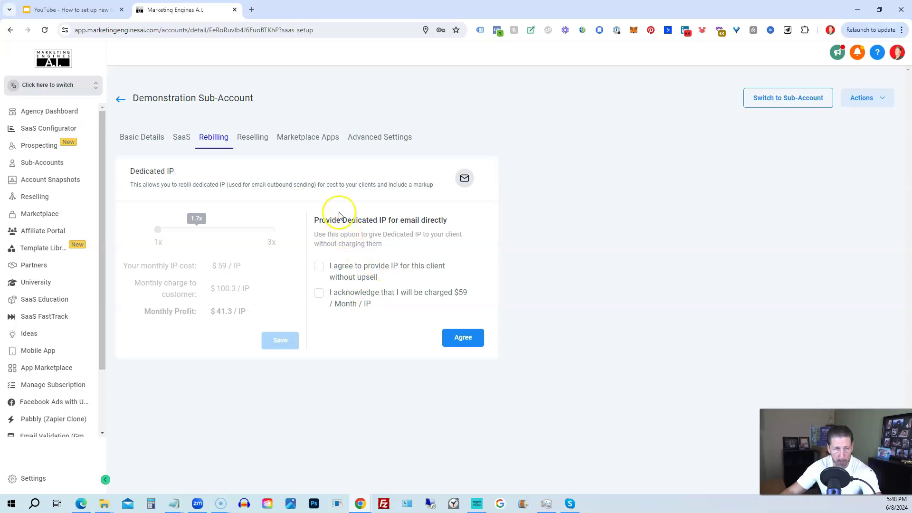
Examine the sub-account's reselling offers for Conversation AI, Yext, WhatsApp and Wordpress.
click(251, 141)
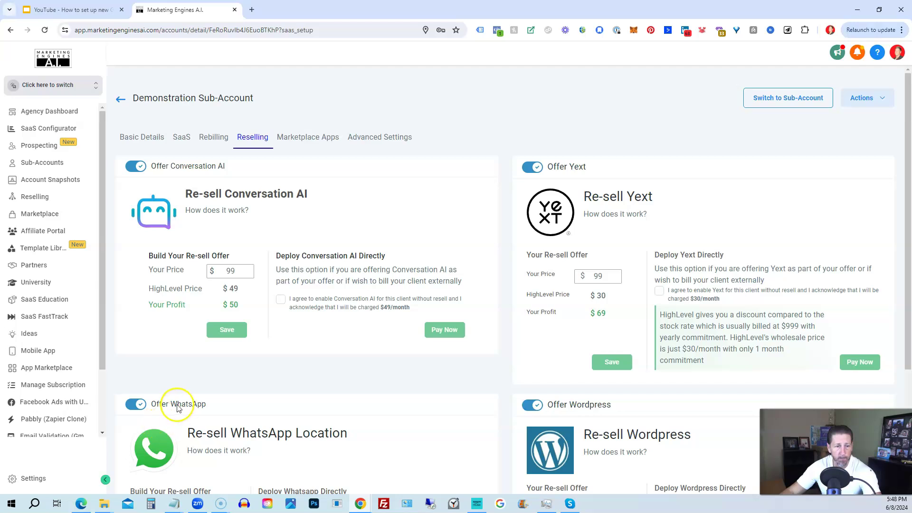
scroll(584, 406, down, 3)
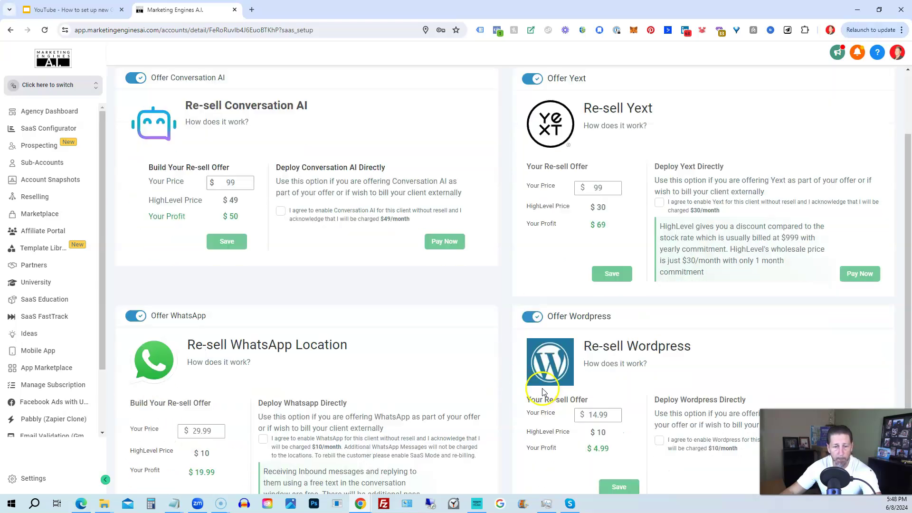
scroll(459, 332, up, 3)
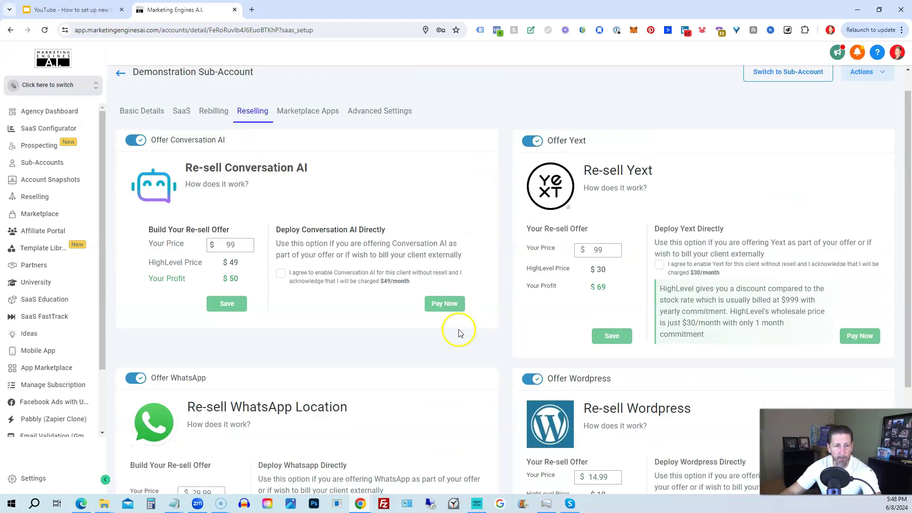
Review the Conversation AI resell offer's own price, HighLevel price and profit, and look over the WhatsApp and Wordpress offers.
scroll(451, 304, down, 1)
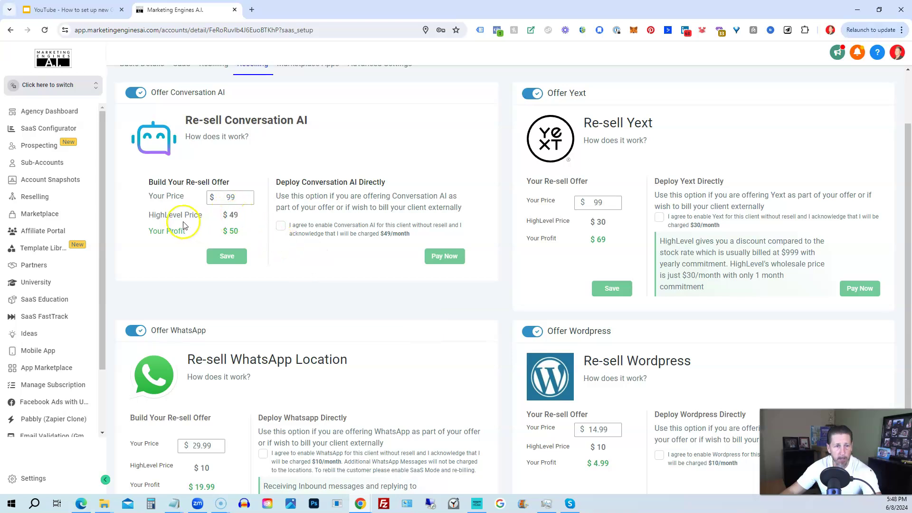
drag(145, 217, 165, 218)
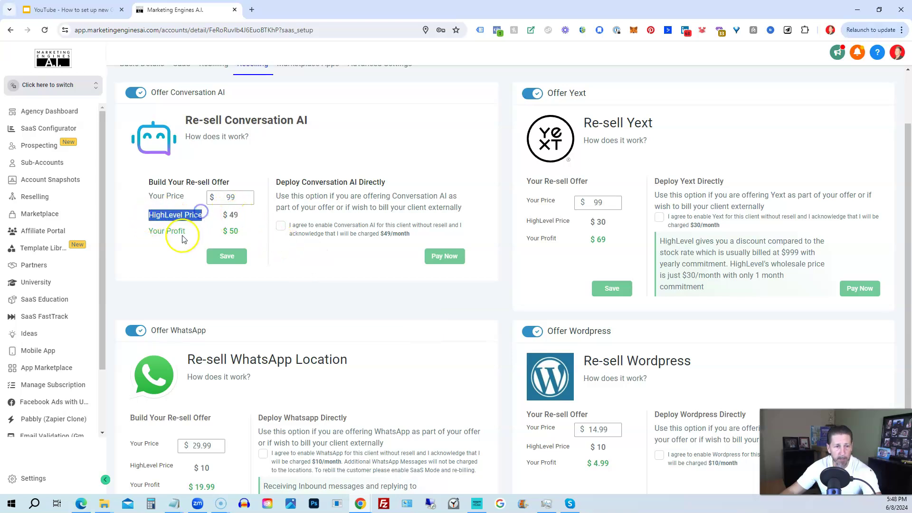
drag(149, 231, 185, 236)
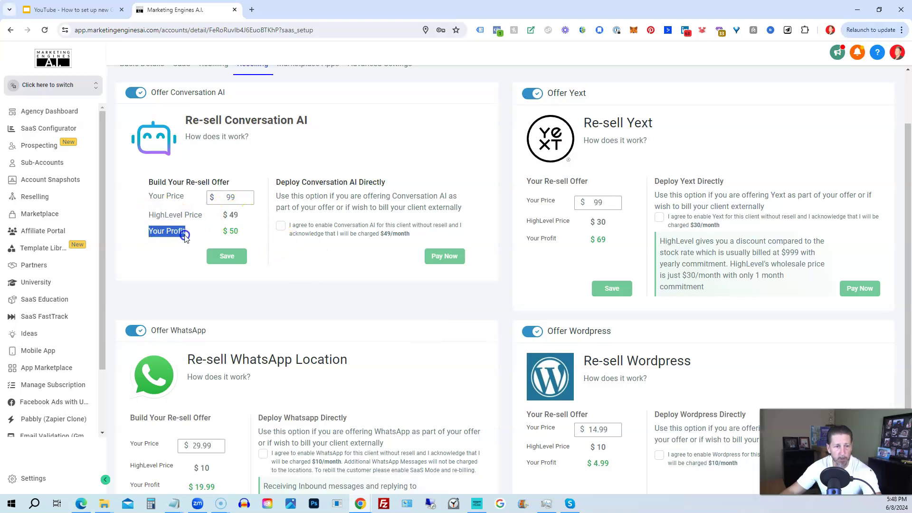
double_click(231, 198)
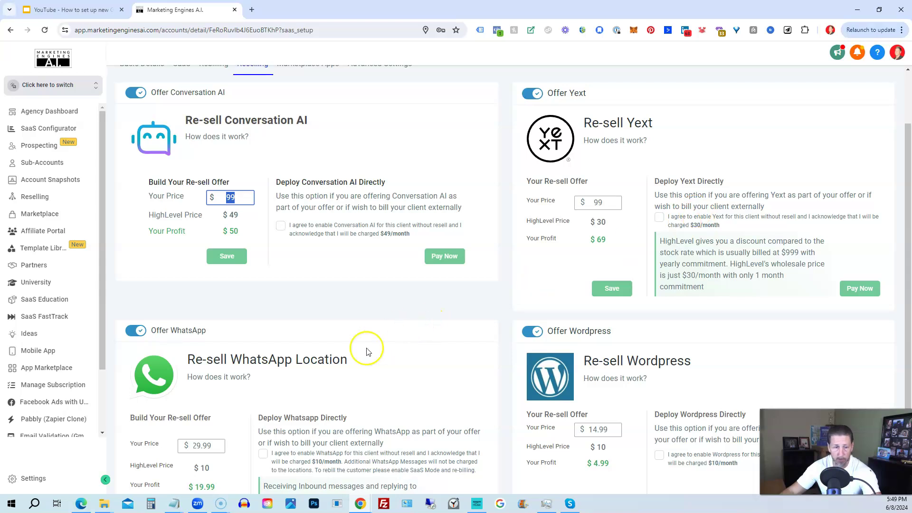
scroll(366, 352, down, 2)
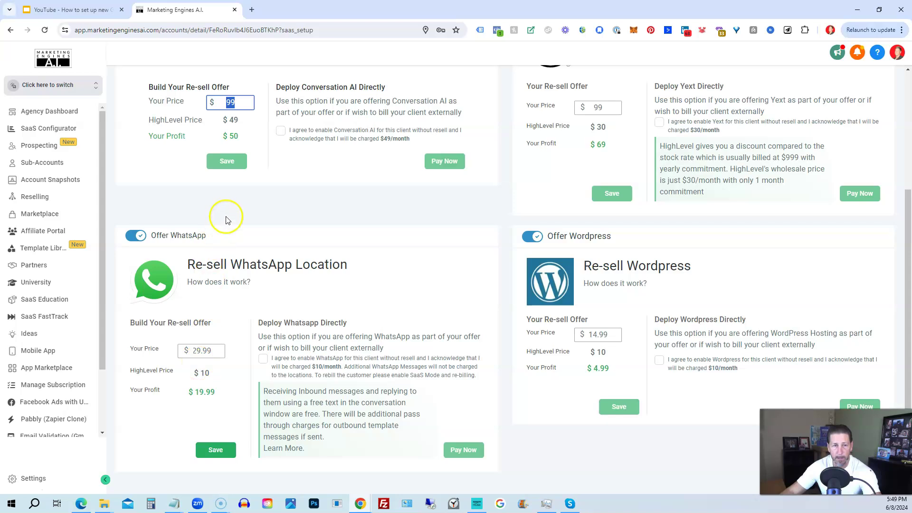
scroll(234, 363, up, 3)
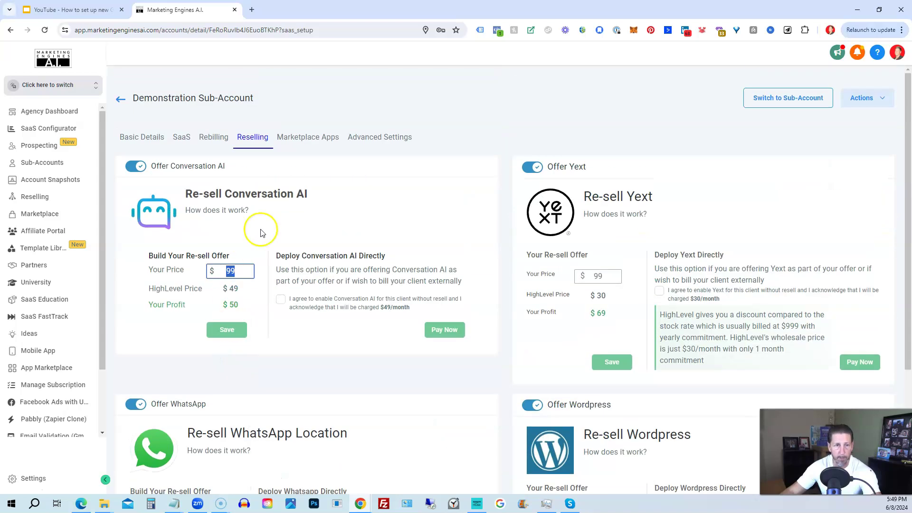
Look through the sub-account's marketplace apps available for resale, with their plans and up-sell prices.
click(295, 138)
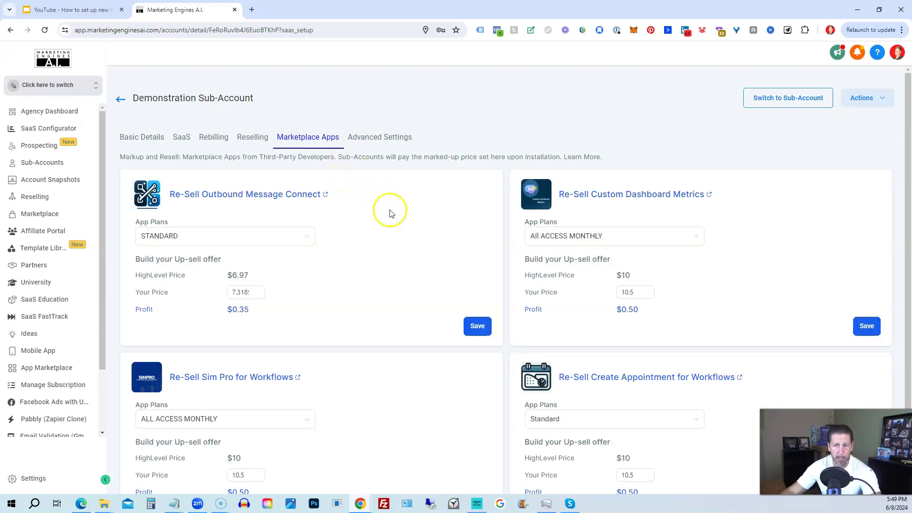
scroll(384, 218, down, 2)
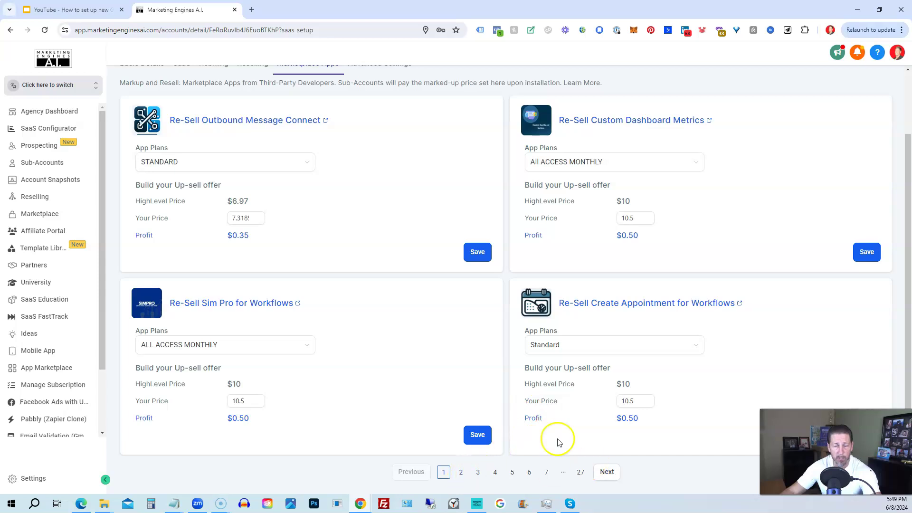
scroll(427, 302, up, 2)
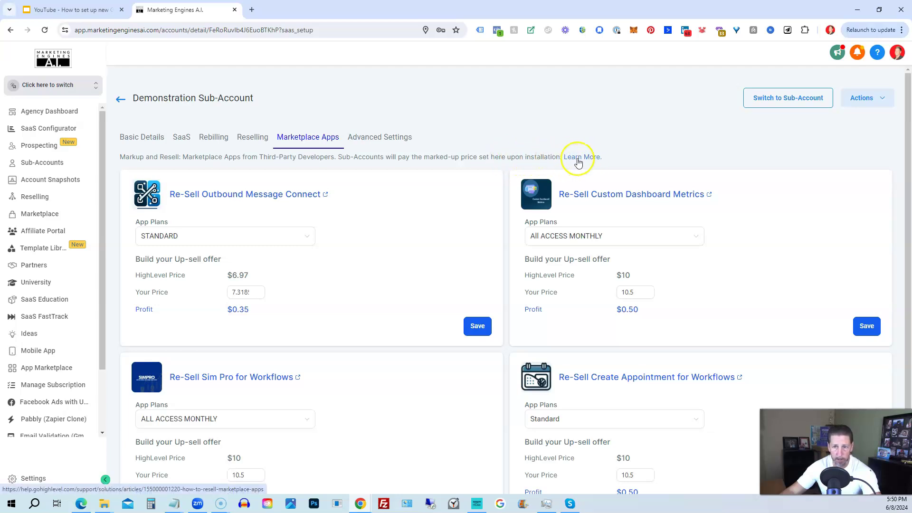
View the sub-account's advanced SMS and email limit settings and the actions available for managing the sub-account.
click(382, 137)
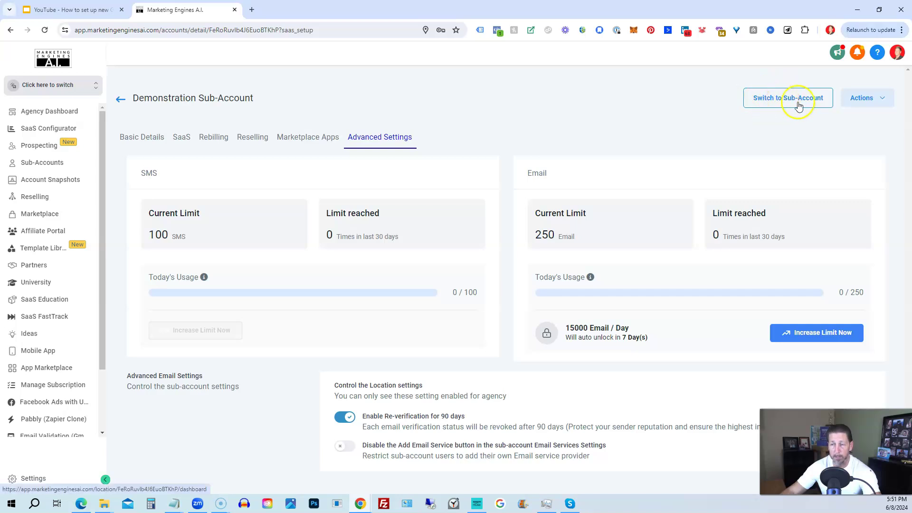
click(878, 99)
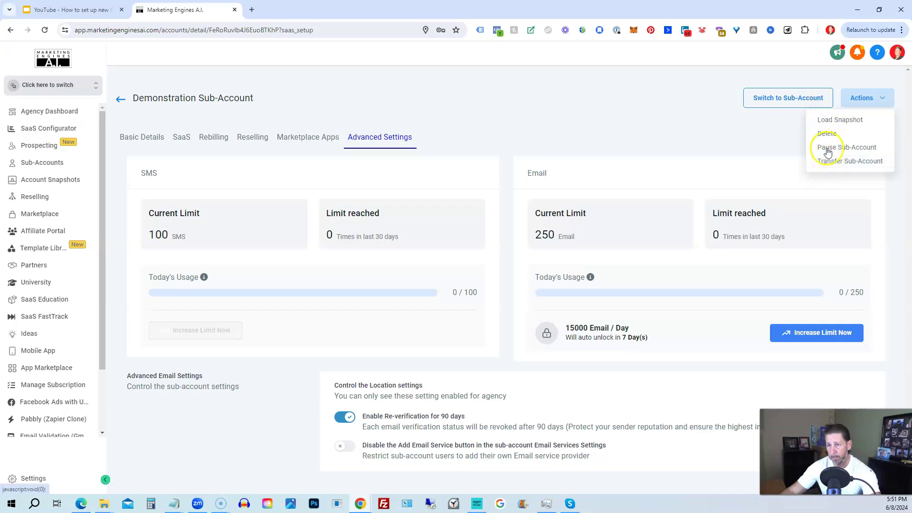
click(756, 126)
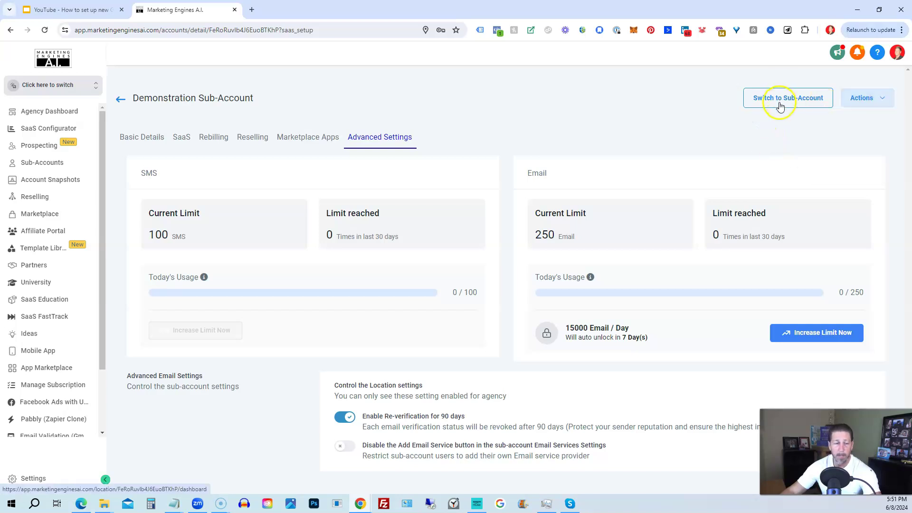
Switch to the Demonstration Sub-Account, look over its navigation entries, and open its business profile settings.
click(777, 99)
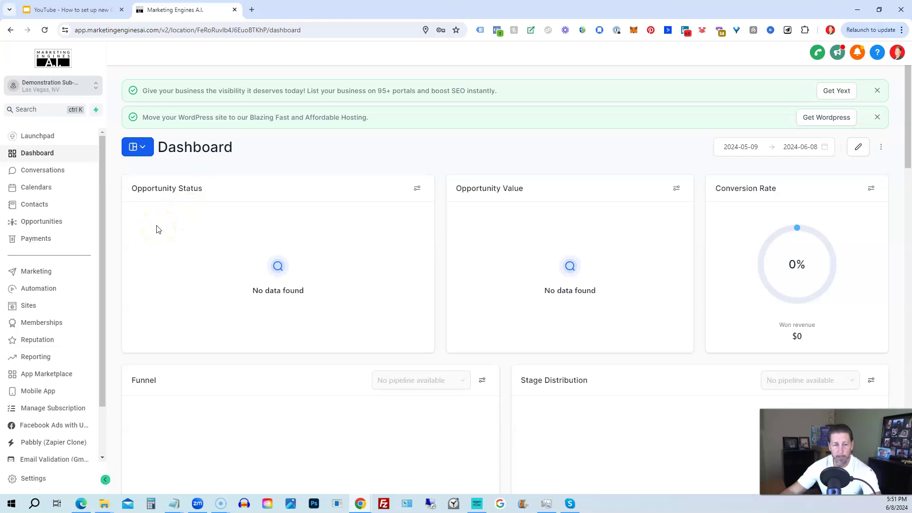
scroll(76, 277, down, 1)
scroll(76, 276, down, 1)
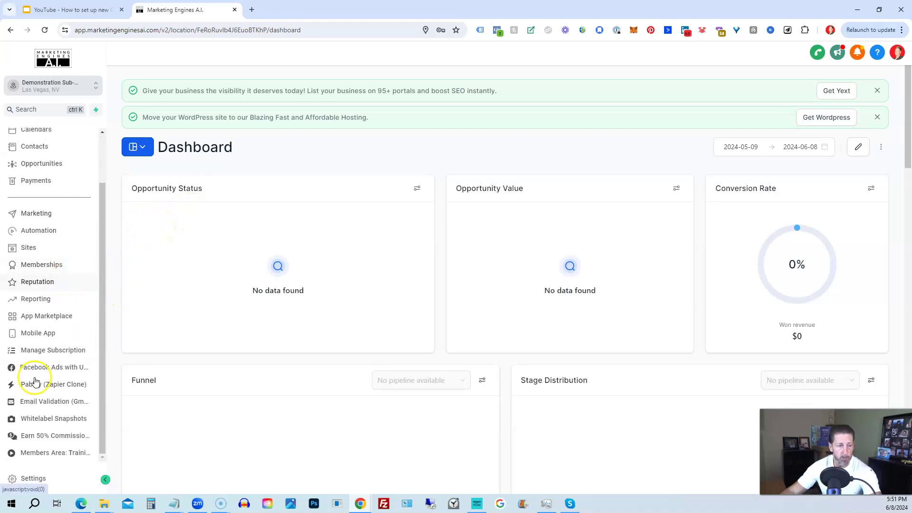
click(28, 480)
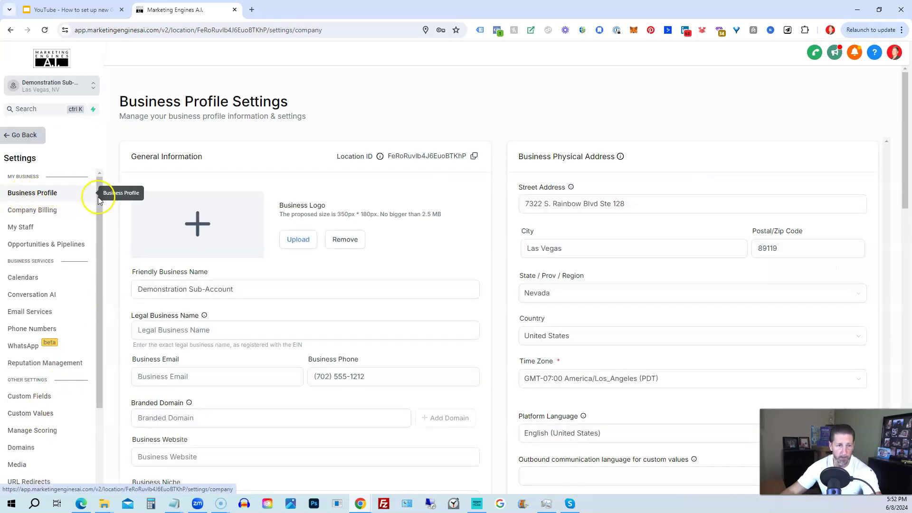
Review the business profile's general information fields, from friendly and legal business name to email, phone, branded domain and website.
click(213, 282)
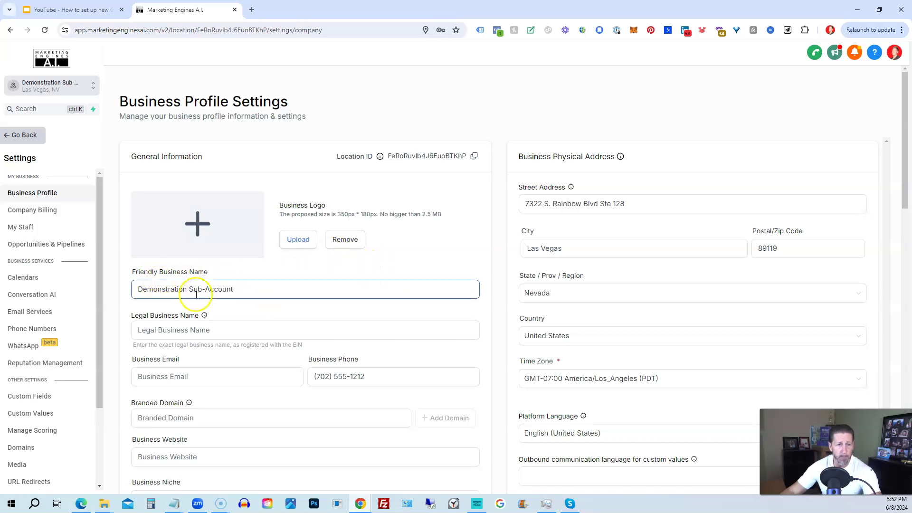
drag(136, 292, 233, 286)
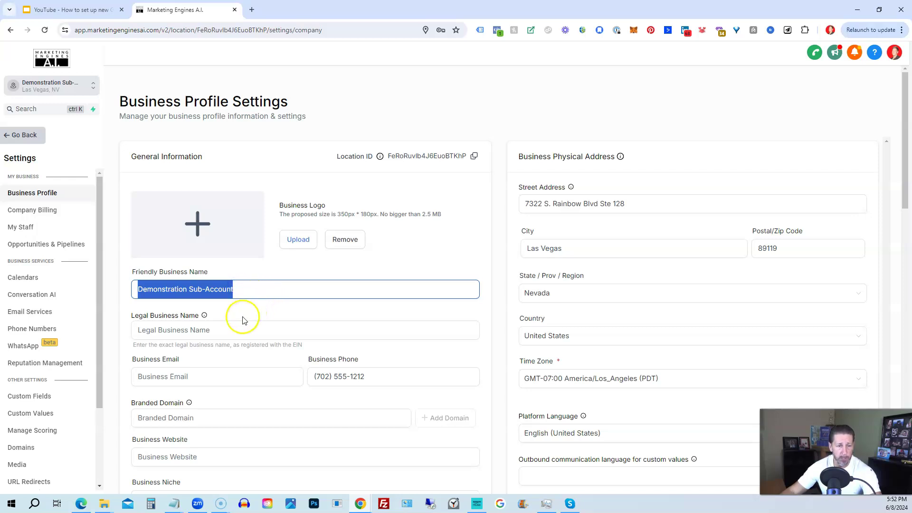
click(193, 329)
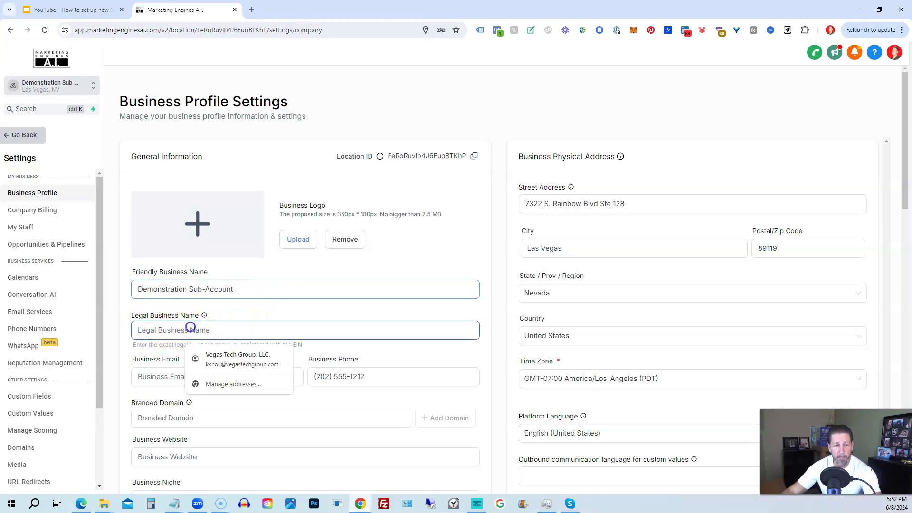
click(238, 309)
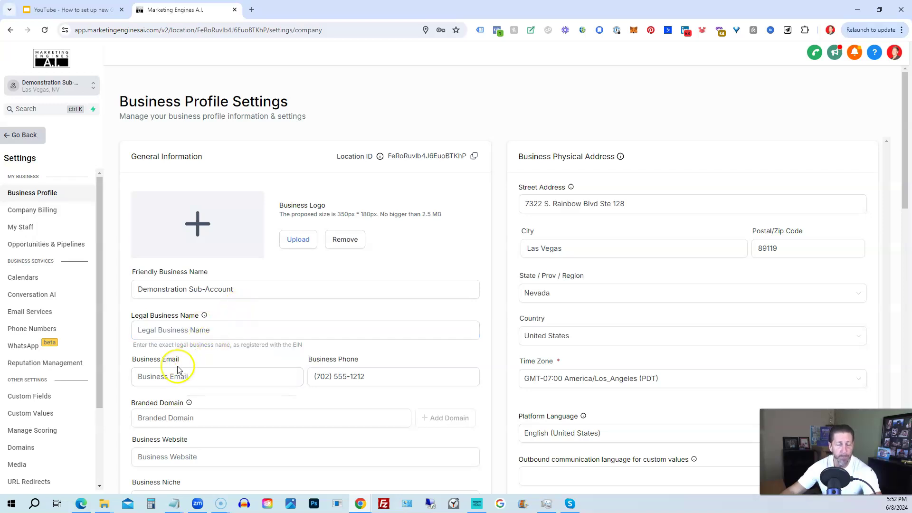
click(149, 377)
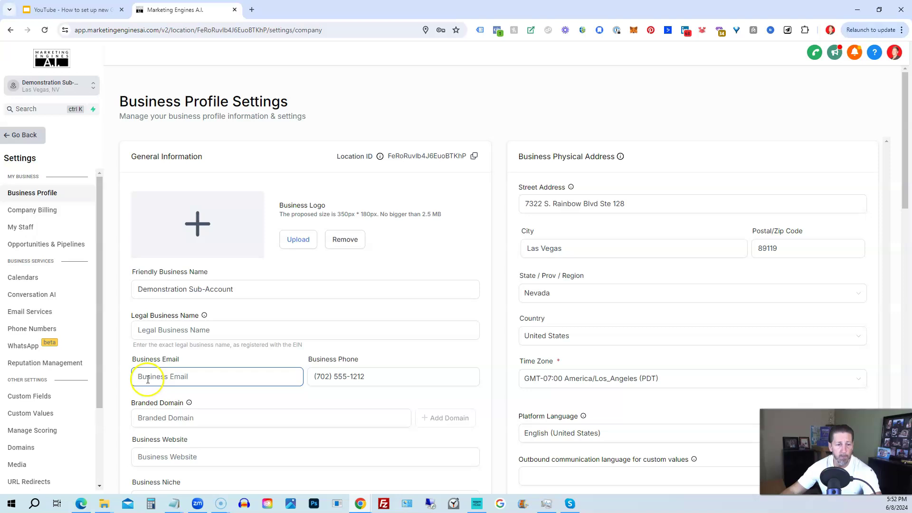
click(346, 378)
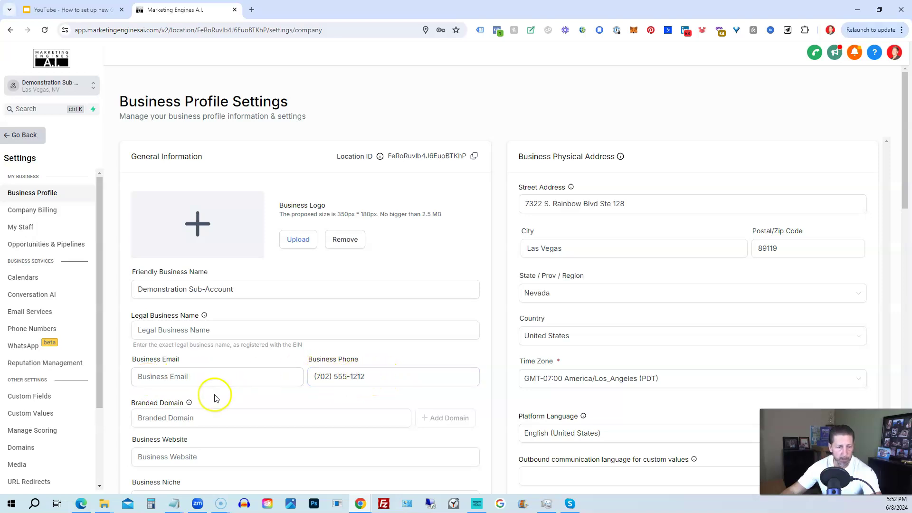
scroll(212, 392, down, 2)
mouse_move(190, 308)
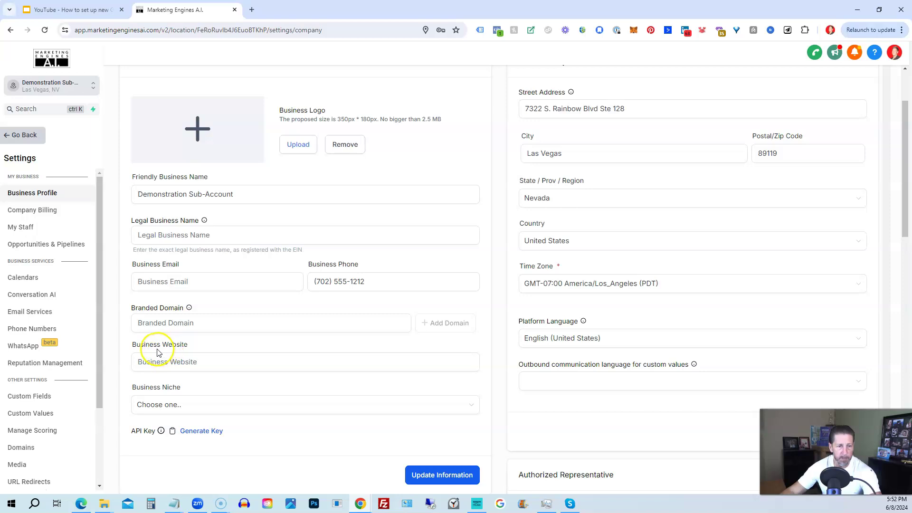
click(151, 362)
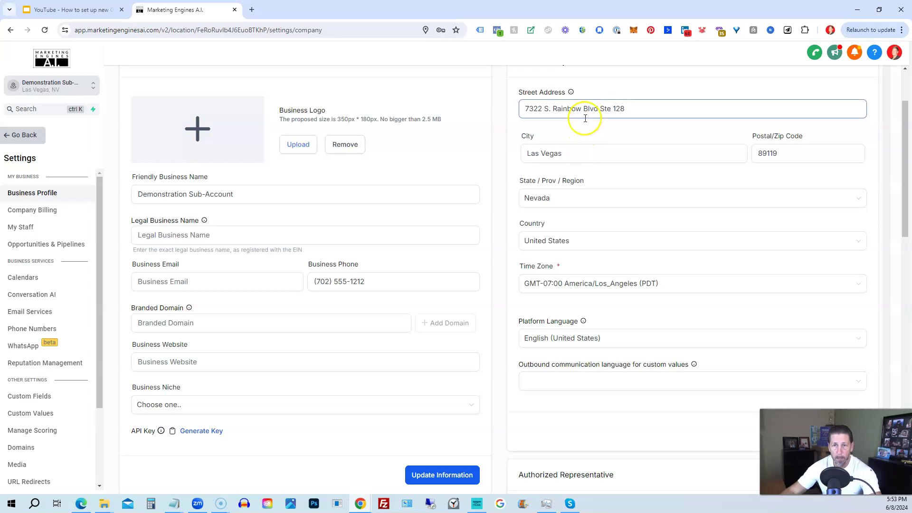
Check the business physical address section, including time zone, platform language and outbound communication language.
scroll(582, 138, up, 2)
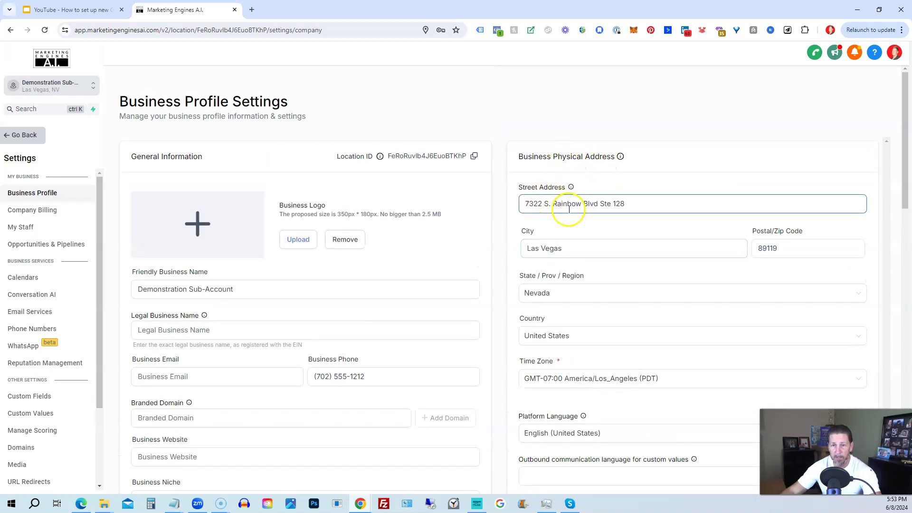
scroll(549, 316, down, 2)
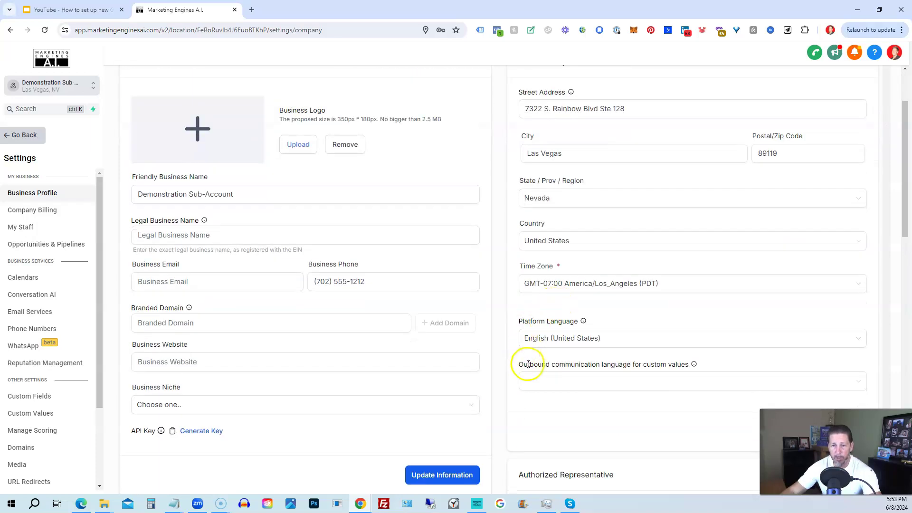
scroll(544, 360, down, 1)
scroll(535, 336, down, 4)
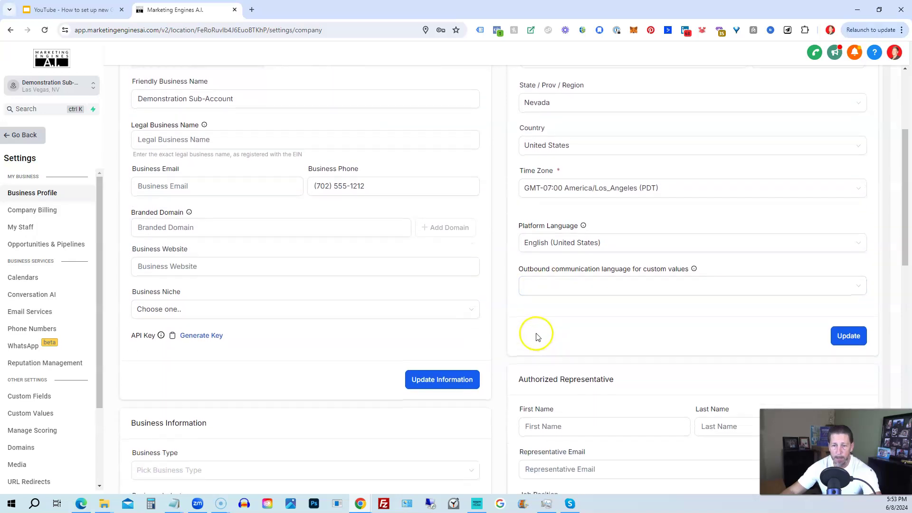
Examine the Business Information section's type, industry, registration and regions of operation fields.
scroll(475, 301, down, 4)
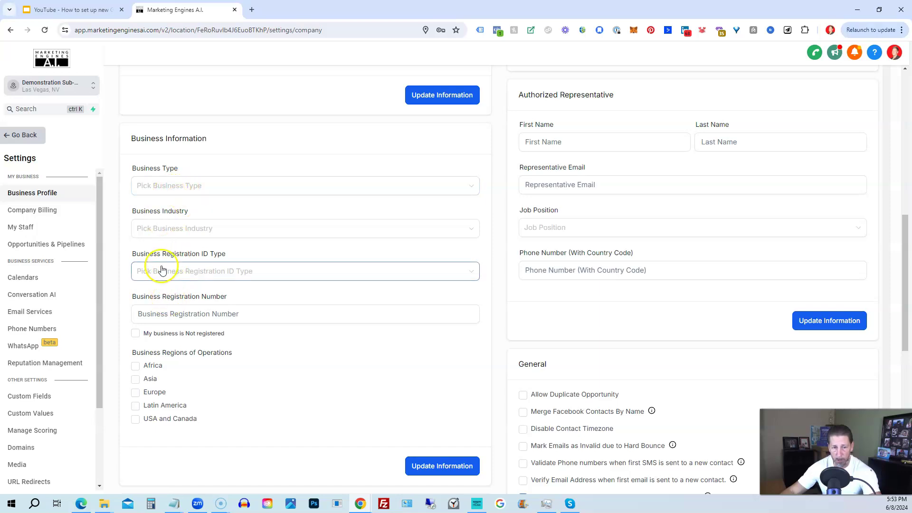
click(160, 313)
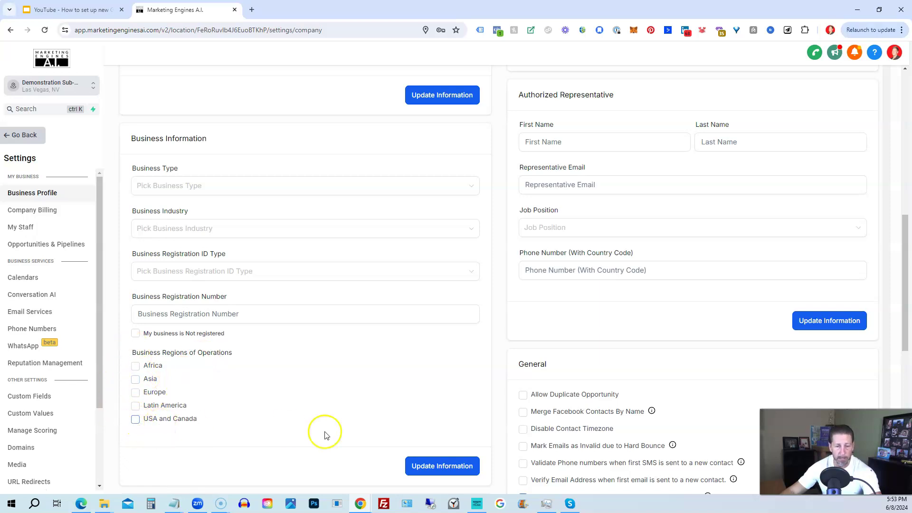
scroll(352, 380, down, 3)
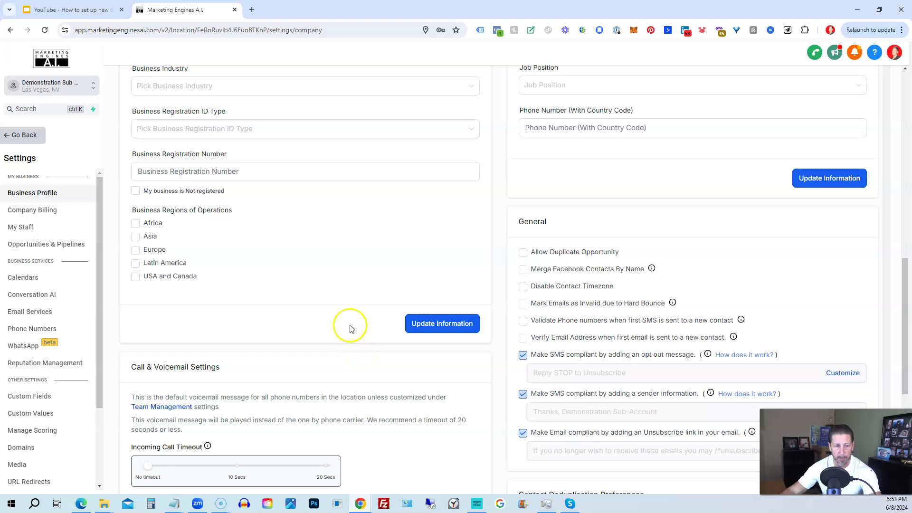
scroll(350, 323, up, 3)
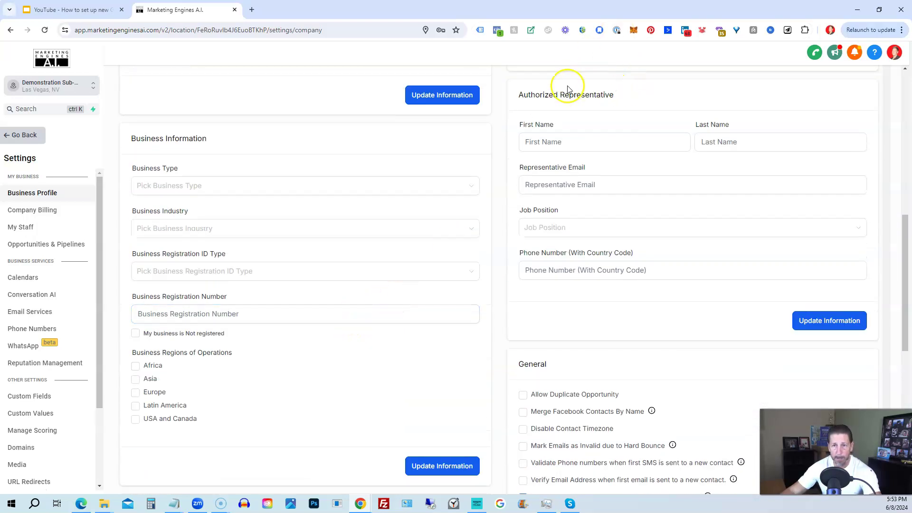
Review the Authorized Representative fields for first name, email, job position and phone number.
click(531, 135)
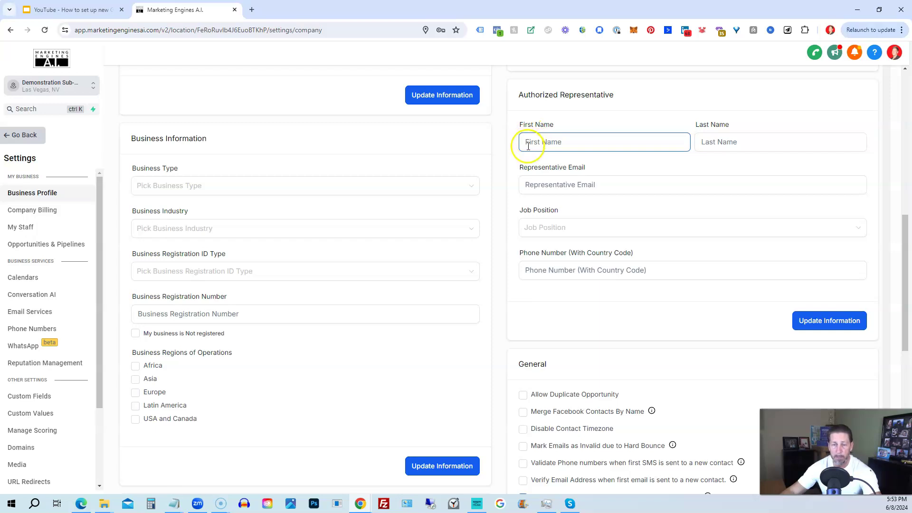
click(529, 189)
click(536, 228)
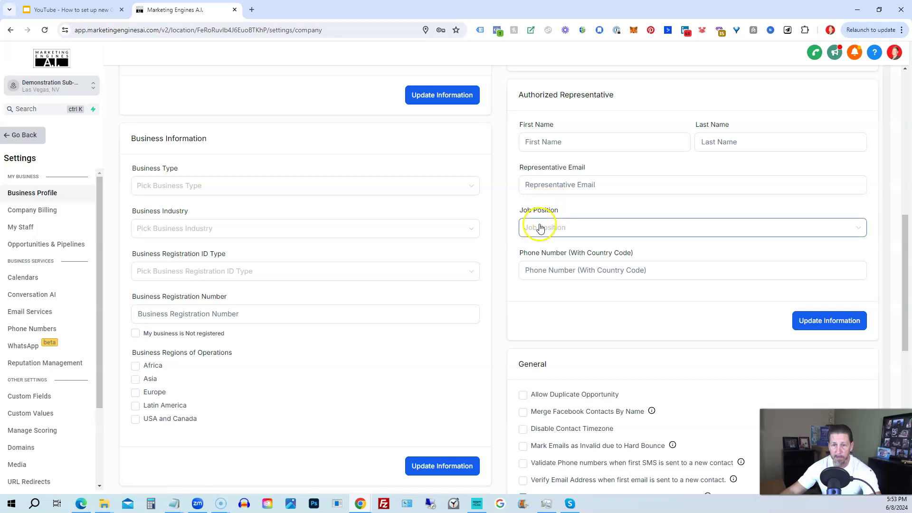
click(545, 274)
click(527, 293)
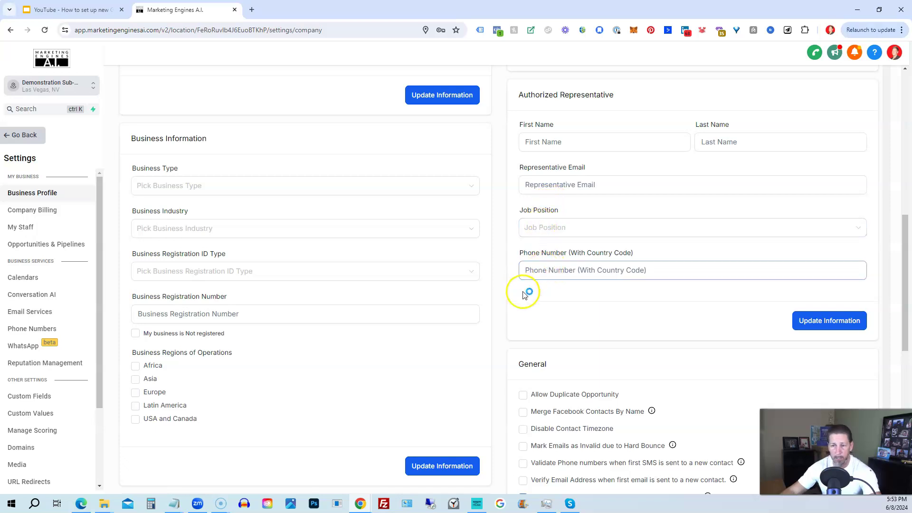
Look over the General compliance options, call and voicemail settings, and contact deduplication preferences.
scroll(505, 293, down, 2)
scroll(504, 292, down, 3)
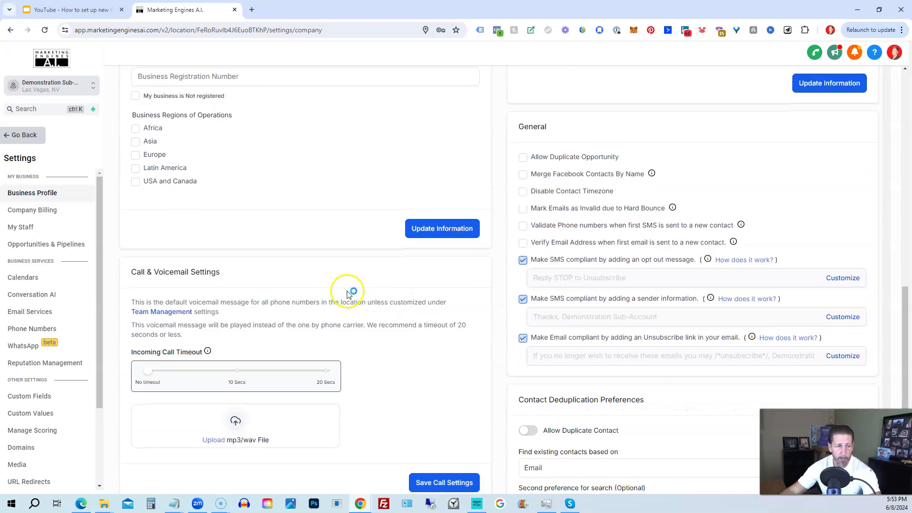
scroll(209, 306, down, 2)
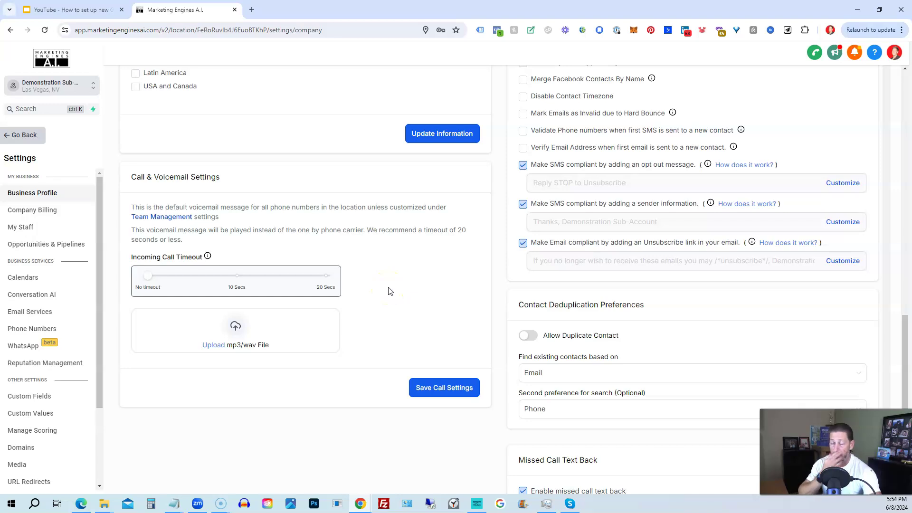
Enable marking emails invalid on hard bounce, validating phone numbers on first SMS, and verifying email addresses on first email.
scroll(511, 258, up, 2)
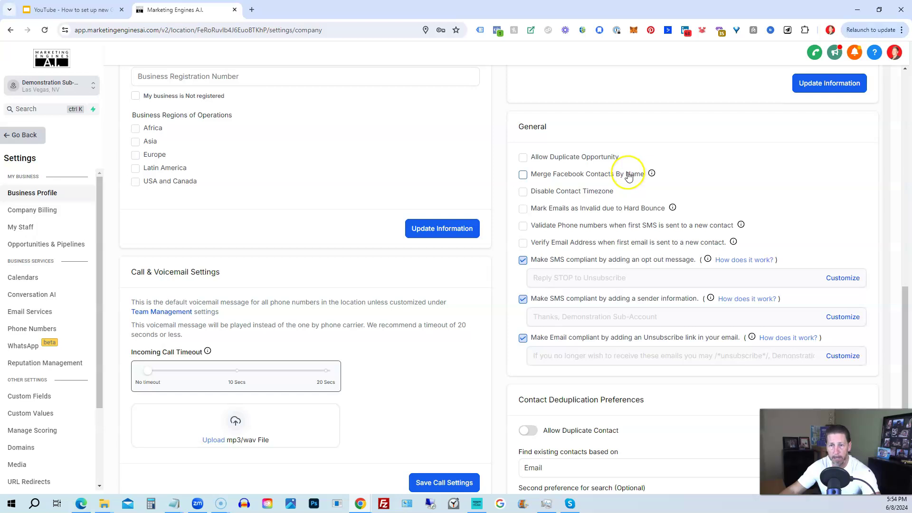
mouse_move(652, 175)
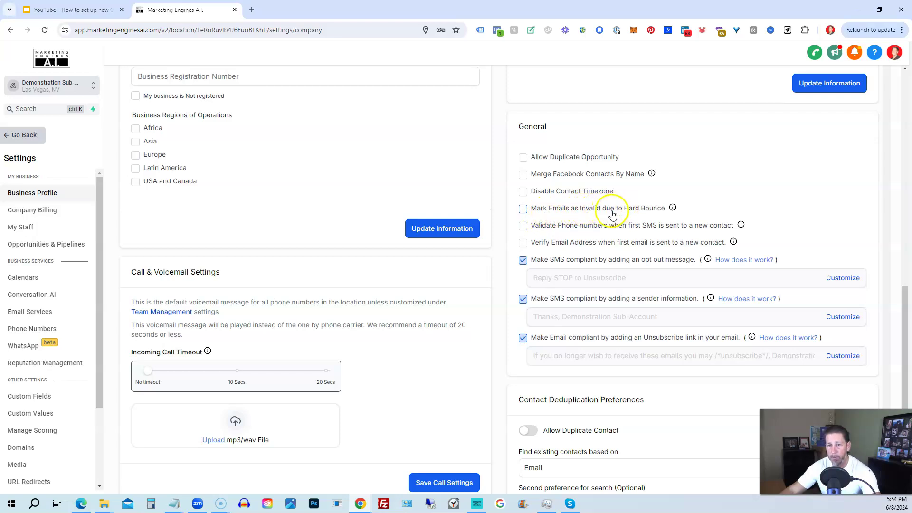
click(522, 212)
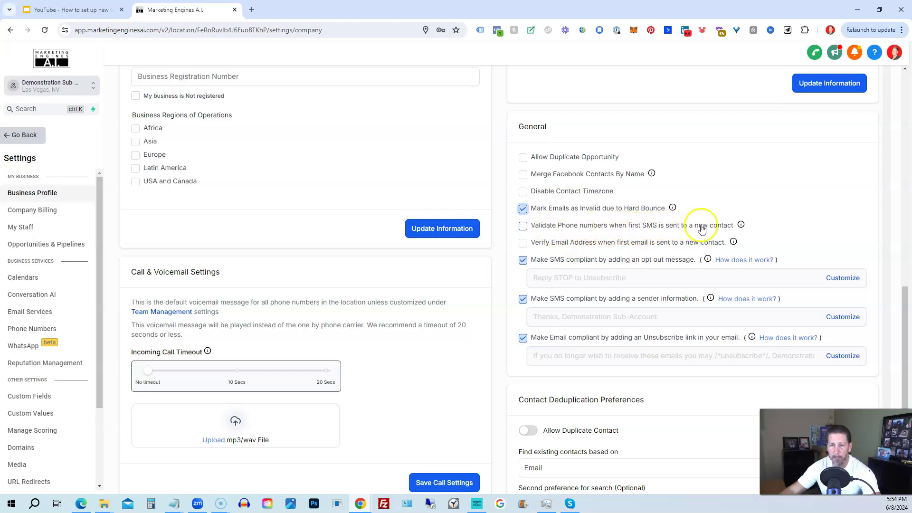
click(523, 226)
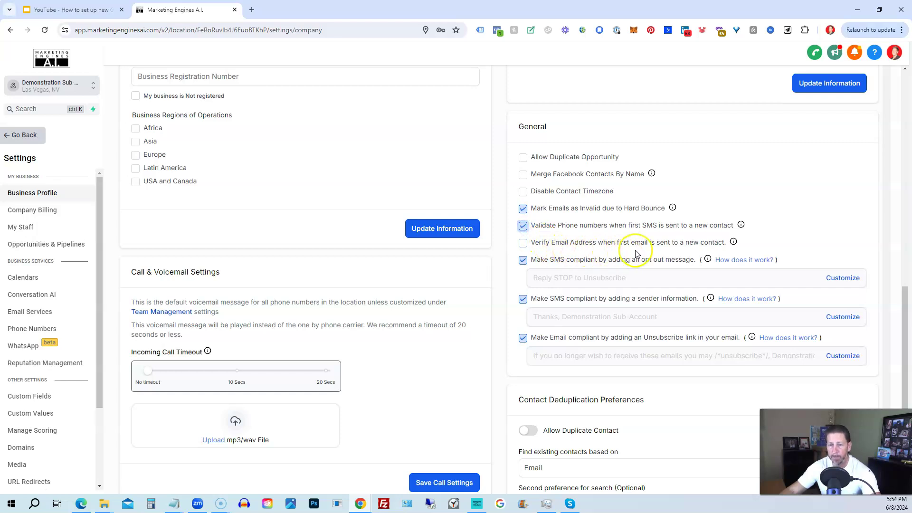
click(522, 244)
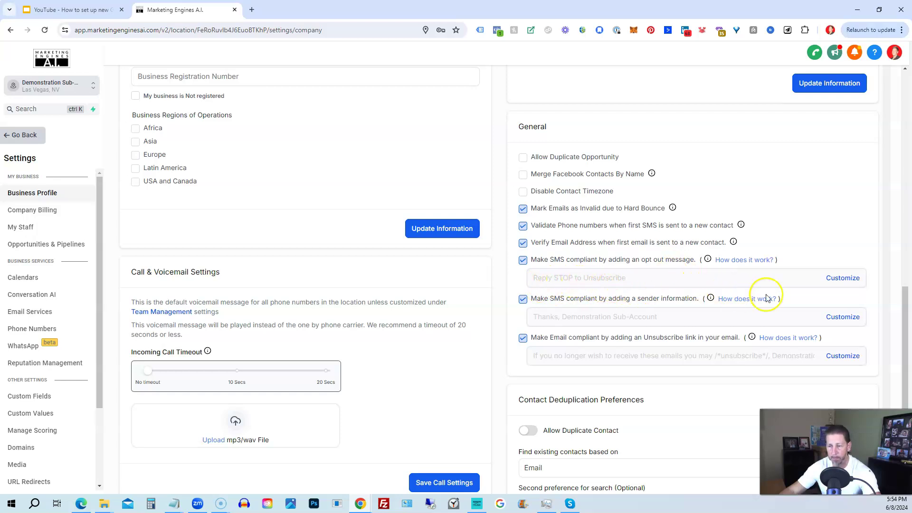
Customize the SMS opt-out message to "Reply OUT to Unsubscribe" and save it.
click(835, 278)
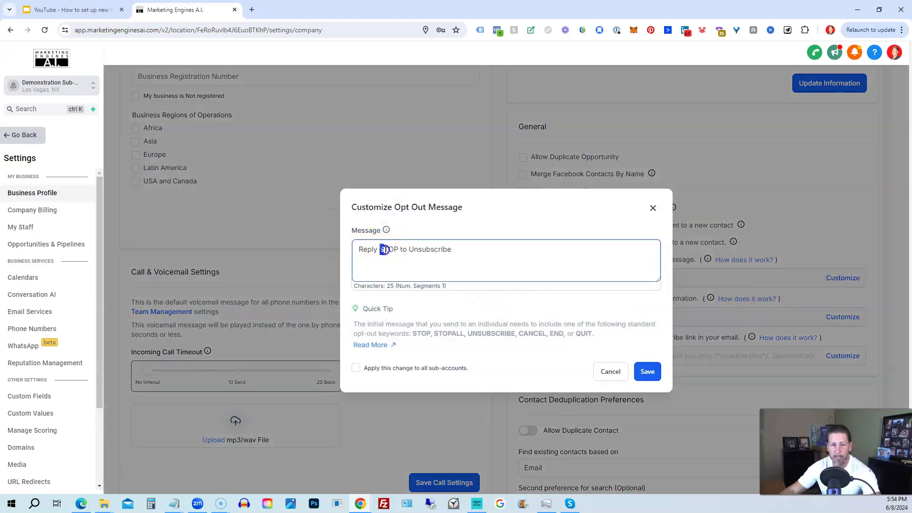
text(OUT)
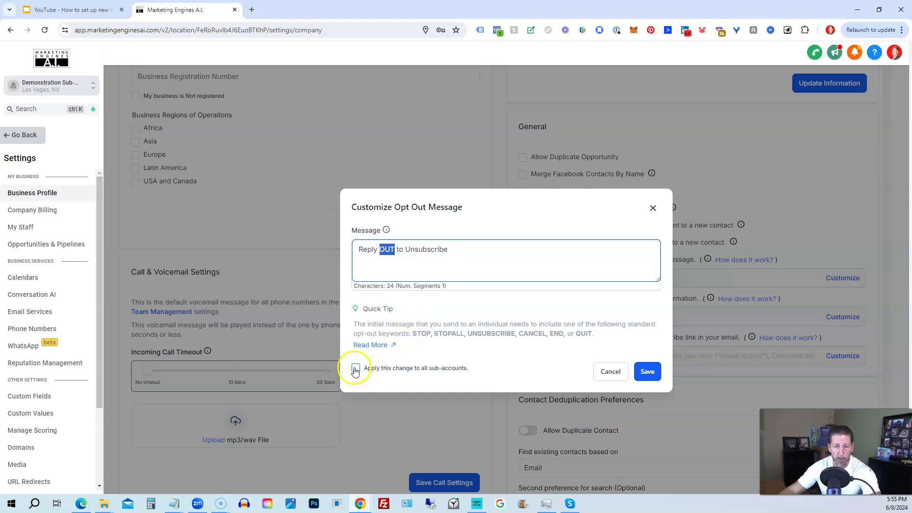
click(647, 372)
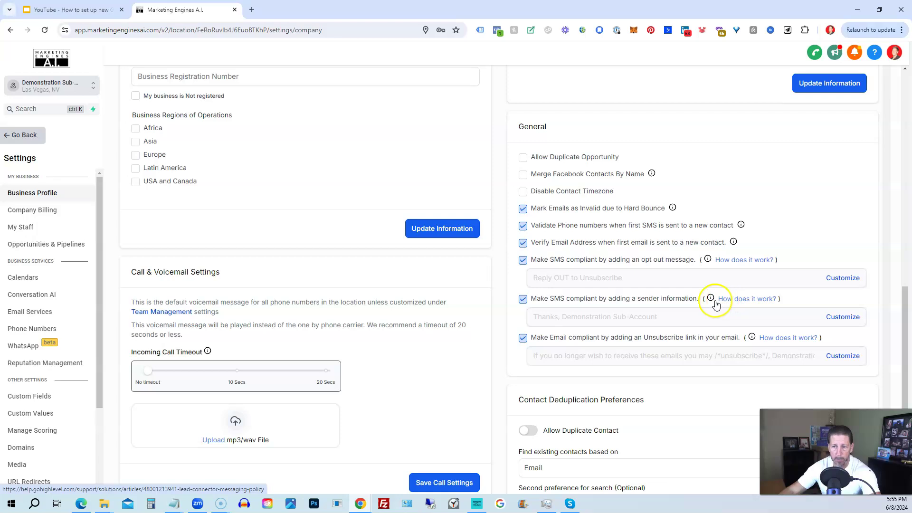
Review the SMS sender information text, including its sender ID and placement, and leave it without saving.
mouse_move(711, 301)
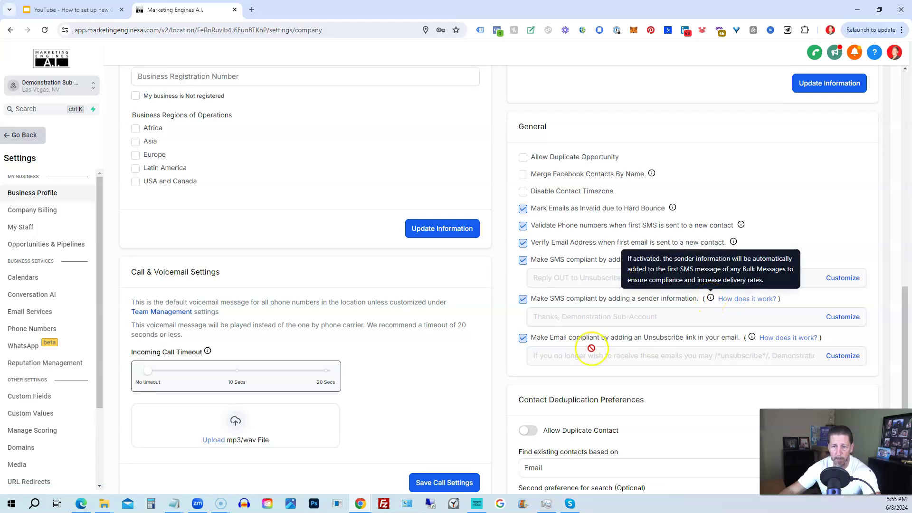
click(848, 318)
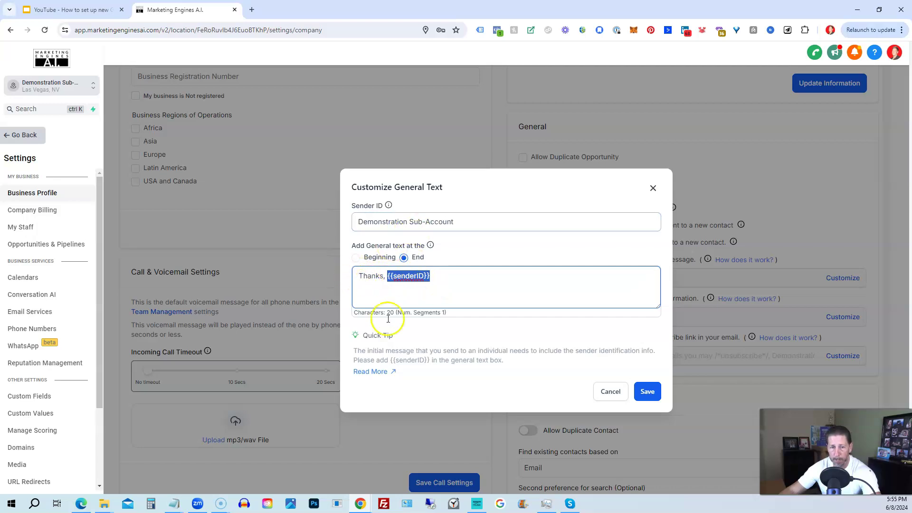
drag(451, 221, 341, 239)
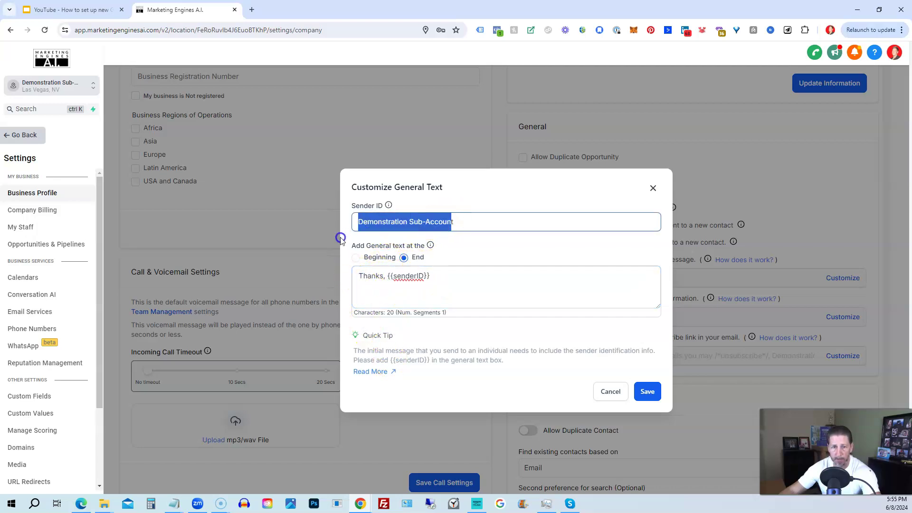
click(610, 389)
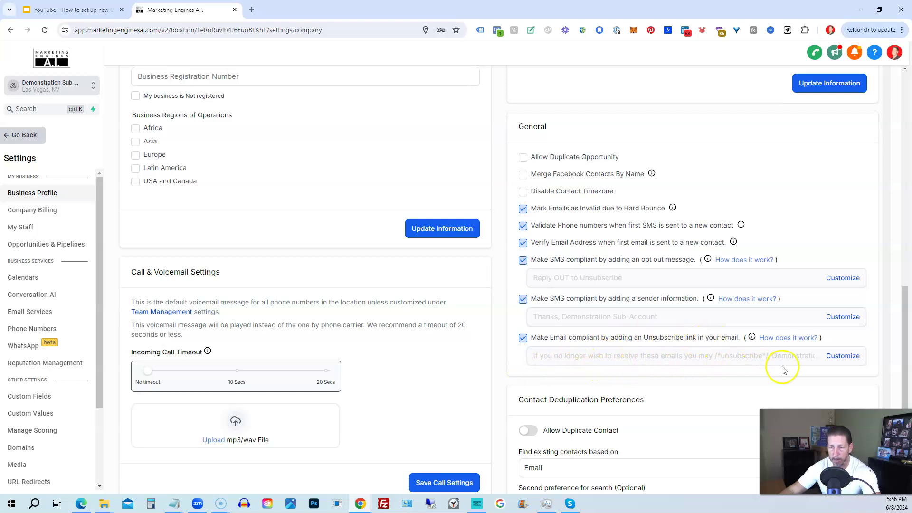
Review the customizable unsubscribe content added to emails and close it without saving.
click(845, 360)
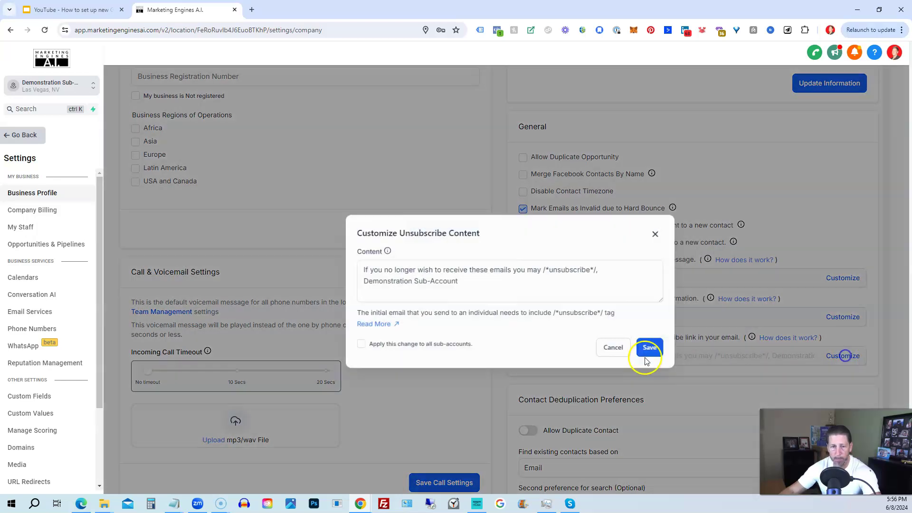
drag(475, 282, 327, 265)
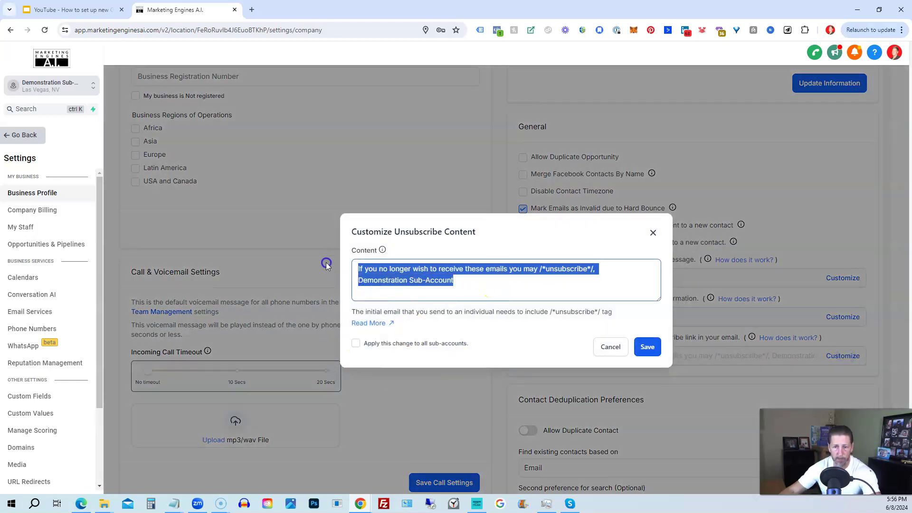
click(610, 347)
Look over the contact deduplication preferences and the Missed Call Text Back message and test phone number field.
scroll(566, 335, down, 3)
scroll(567, 335, down, 2)
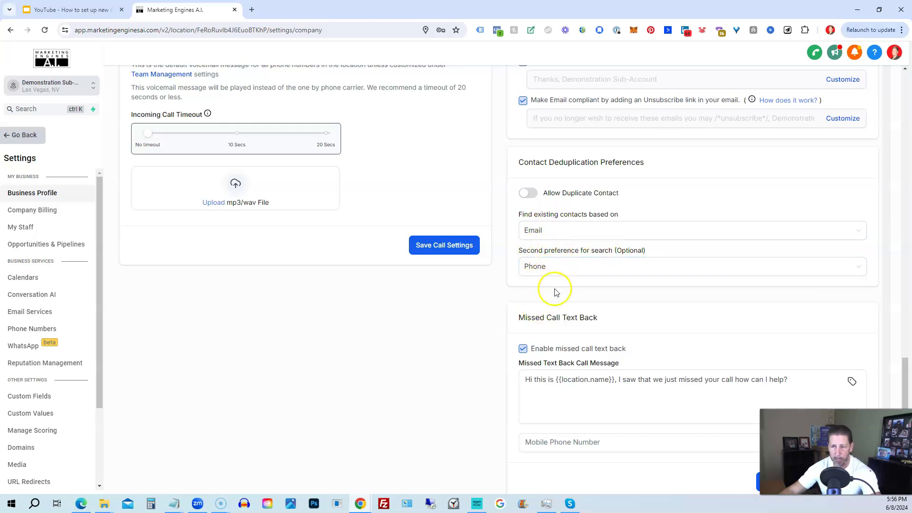
scroll(556, 291, down, 1)
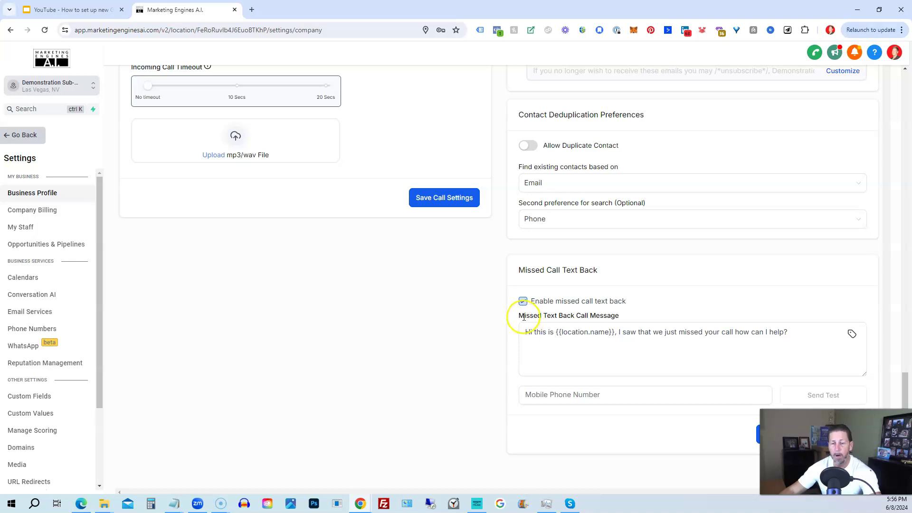
click(527, 330)
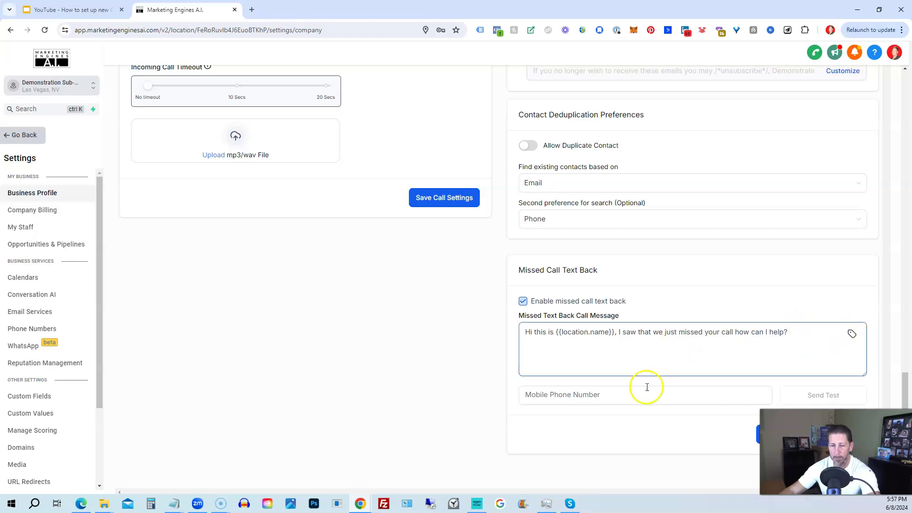
click(547, 394)
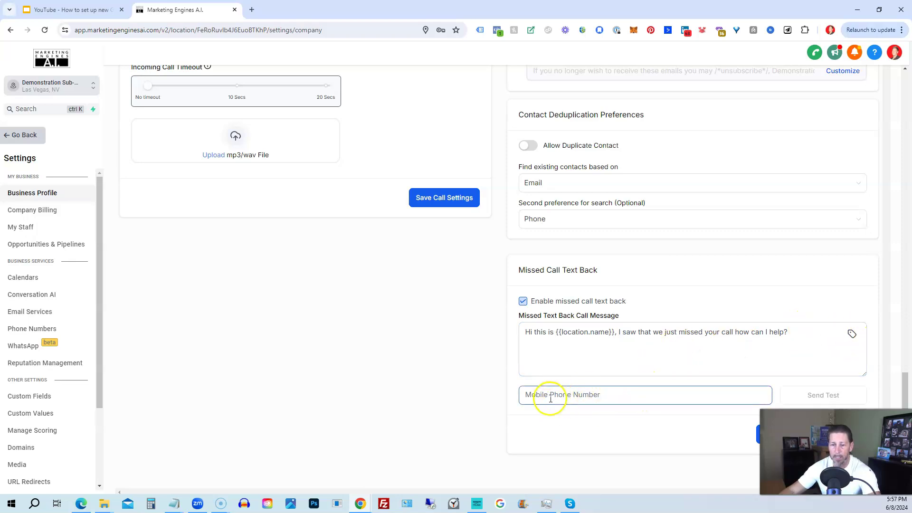
click(412, 432)
click(631, 346)
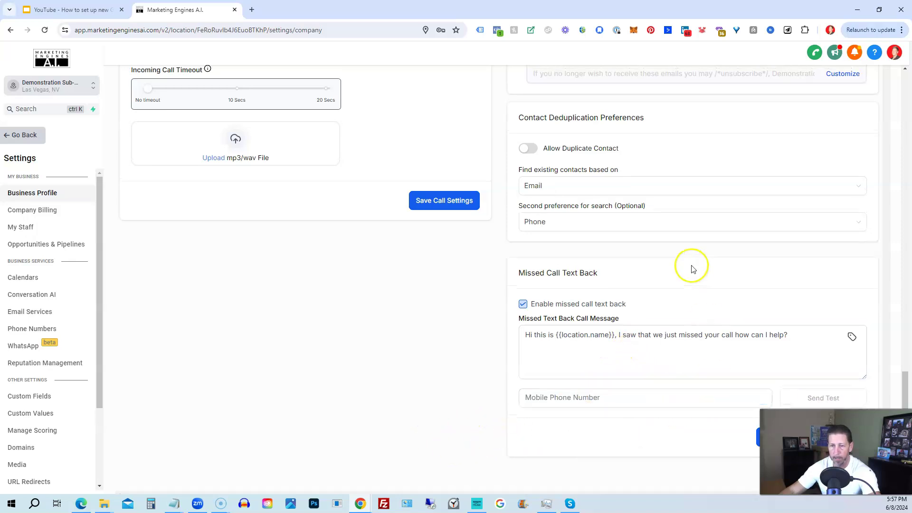
Open the sub-account's Labs settings and expand the full description of Granular Permissions Structure and New Functionalities.
scroll(684, 266, up, 2)
scroll(420, 290, up, 4)
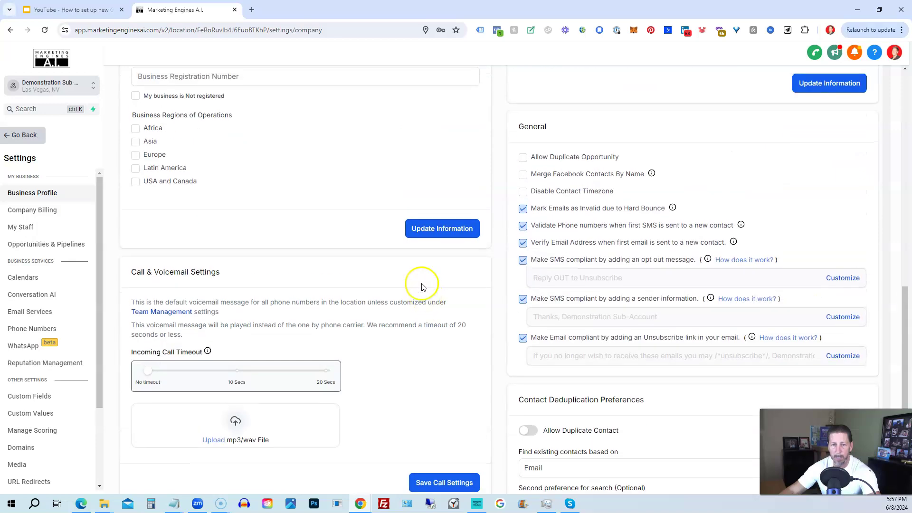
scroll(427, 233, up, 5)
scroll(427, 233, up, 9)
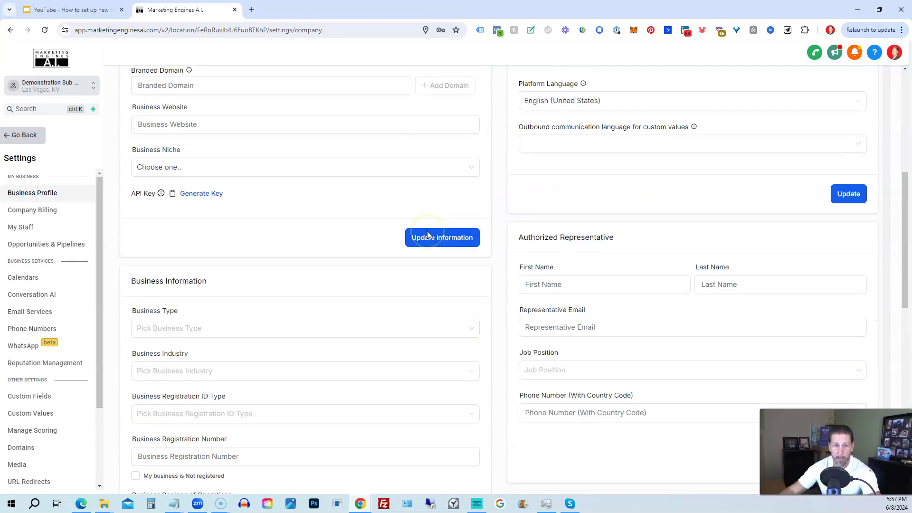
scroll(386, 350, down, 5)
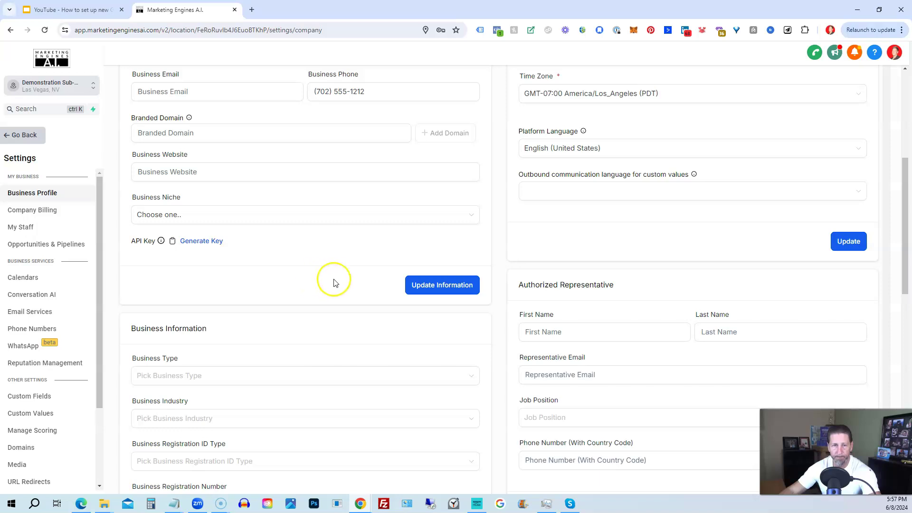
scroll(338, 280, up, 6)
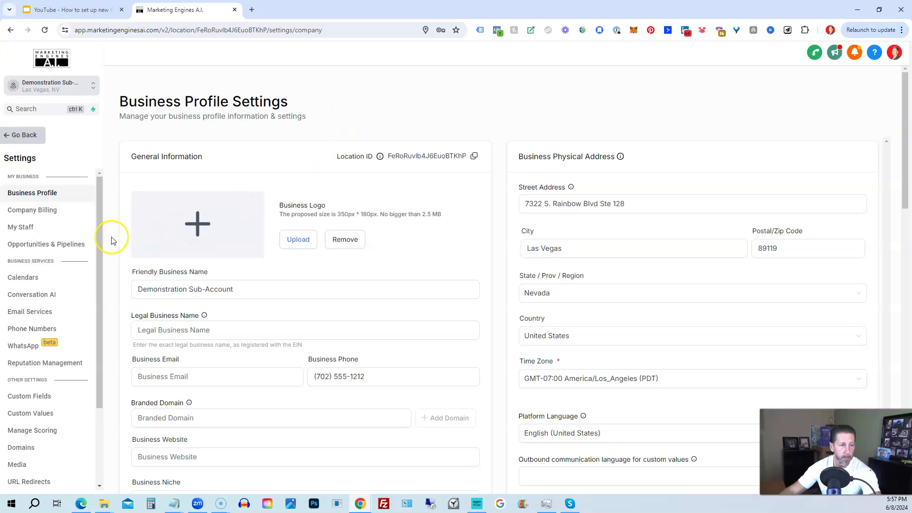
drag(99, 217, 97, 292)
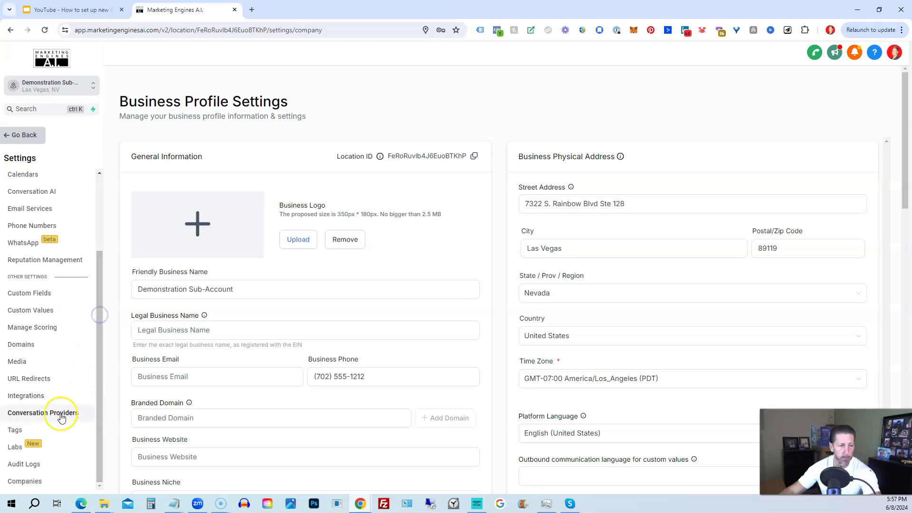
click(16, 447)
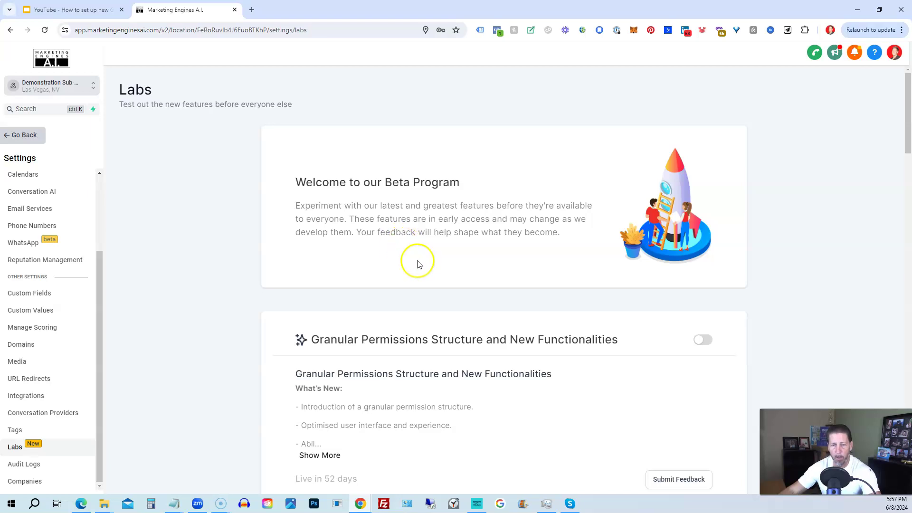
scroll(418, 263, down, 4)
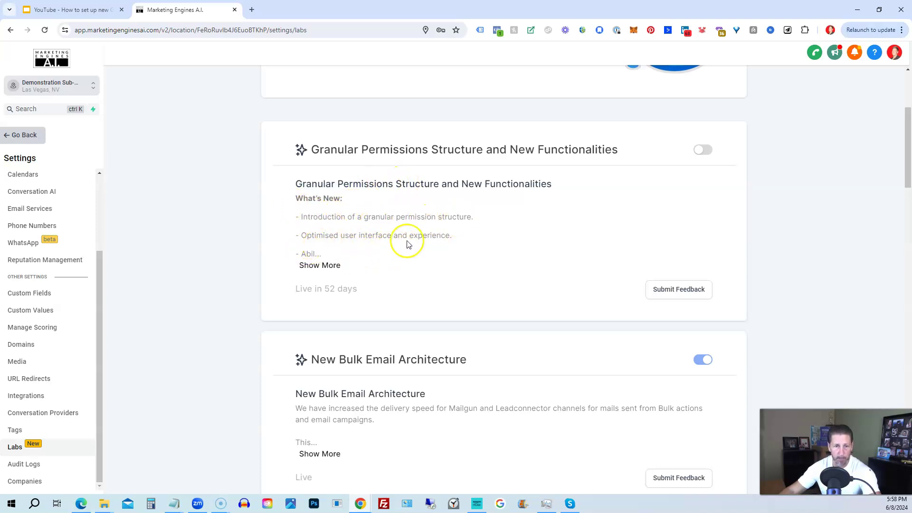
click(313, 266)
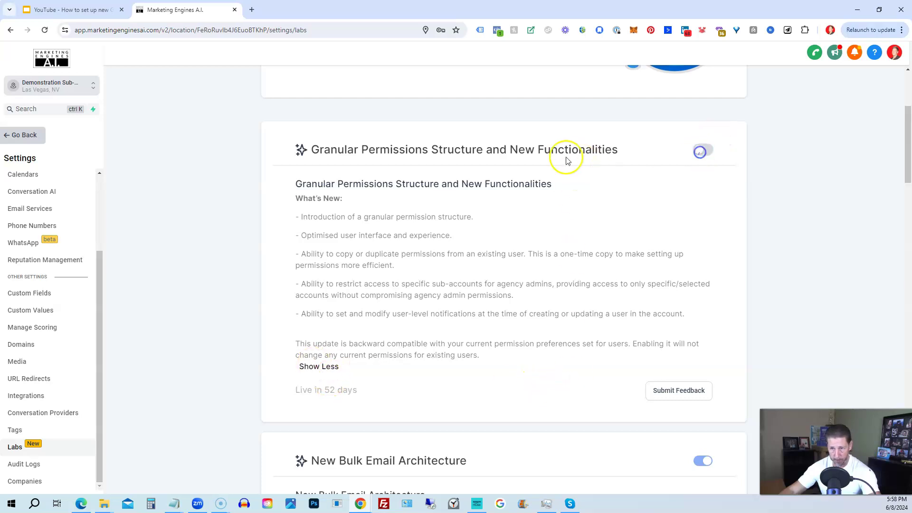
Enable the Timezone Update for Calendar Appointments beta feature.
scroll(527, 190, down, 5)
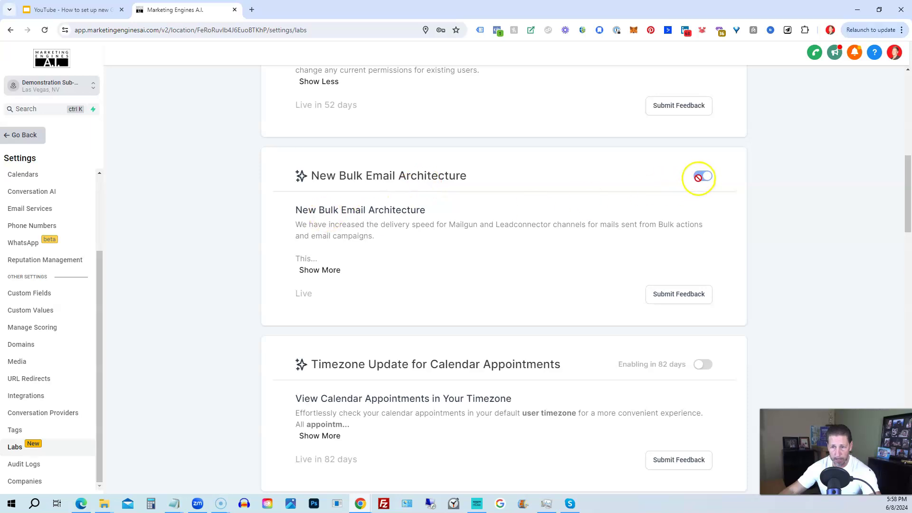
scroll(518, 220, down, 2)
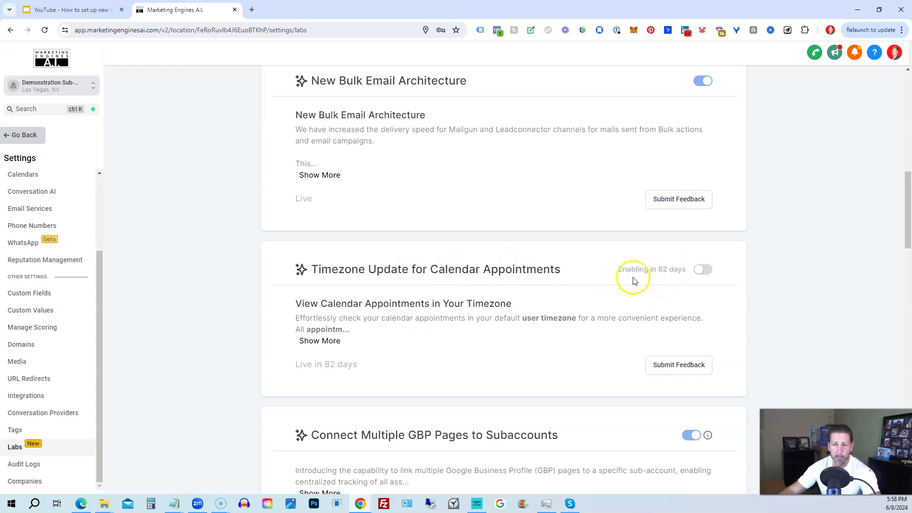
click(698, 268)
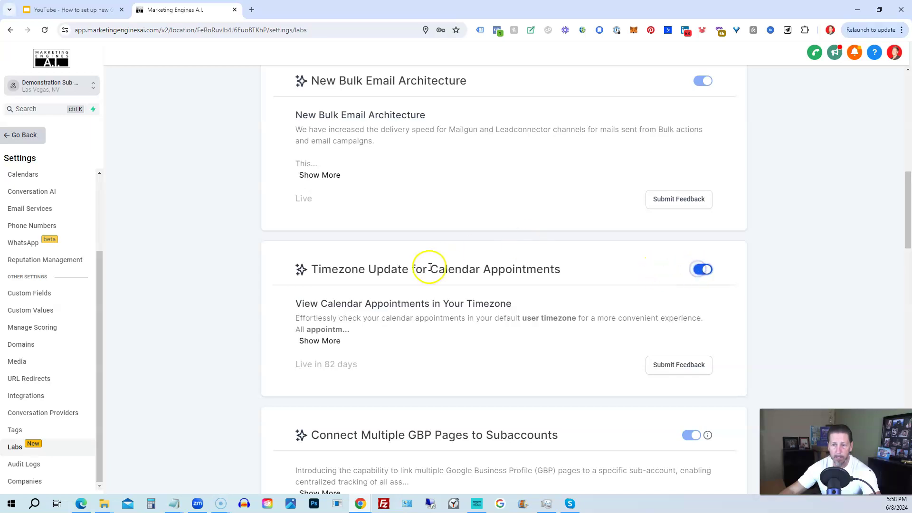
Enable the Outlook Two Way Sync beta feature.
scroll(458, 260, down, 4)
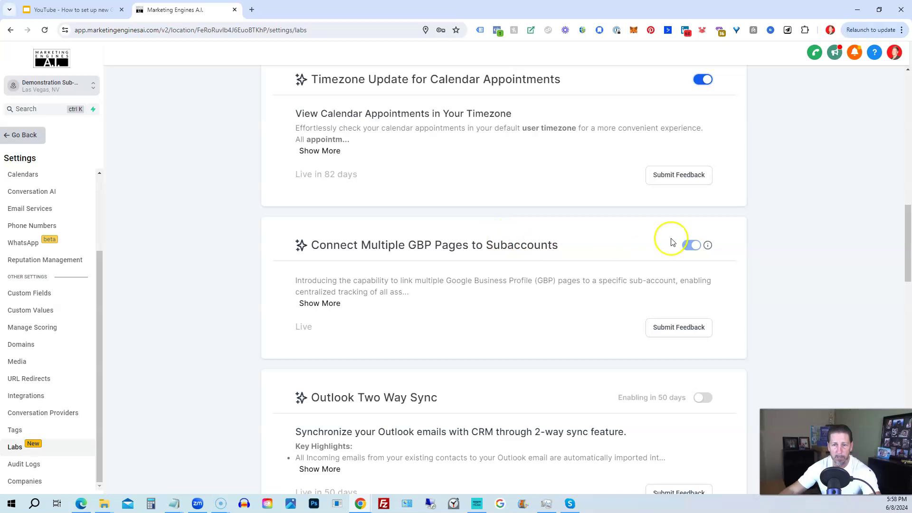
scroll(558, 272, down, 4)
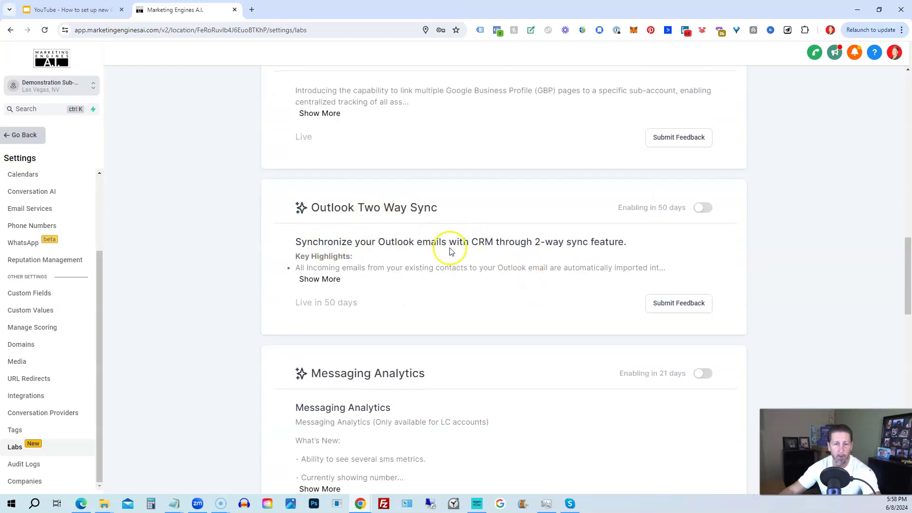
click(703, 208)
Enable the Messaging Analytics beta feature.
scroll(560, 208, down, 1)
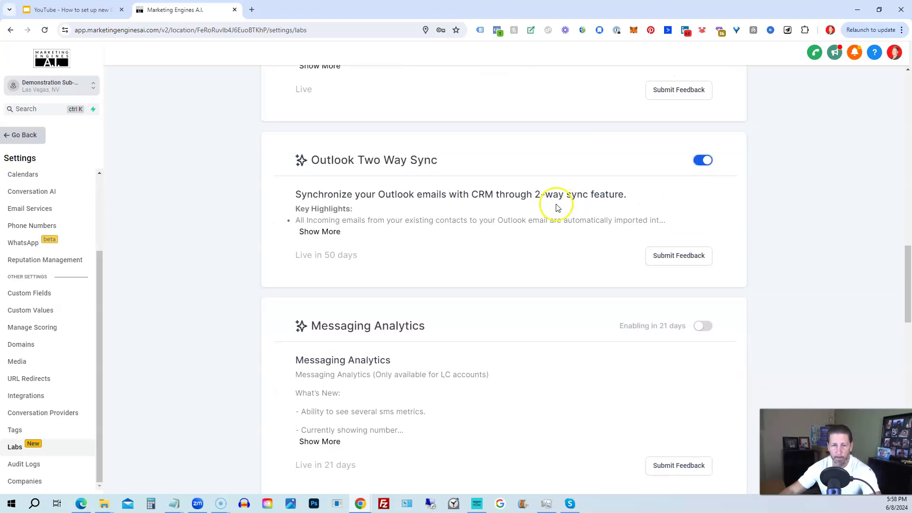
scroll(485, 228, down, 3)
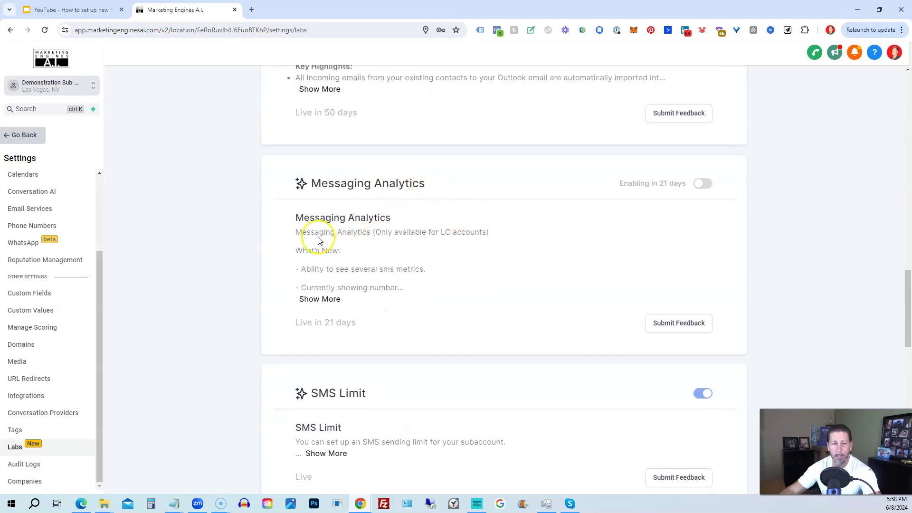
click(699, 188)
scroll(541, 223, down, 5)
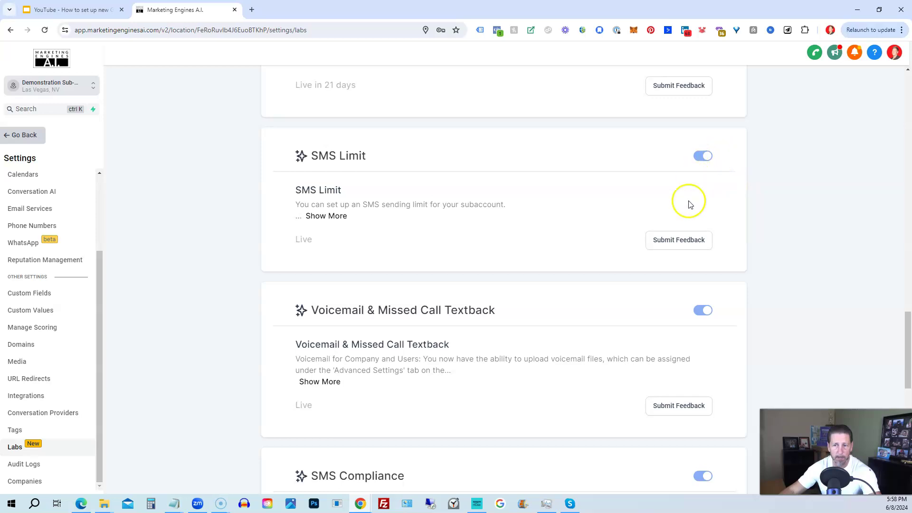
Enable the Opportunity List View and Bulk Opportunities Import beta features.
scroll(503, 275, down, 3)
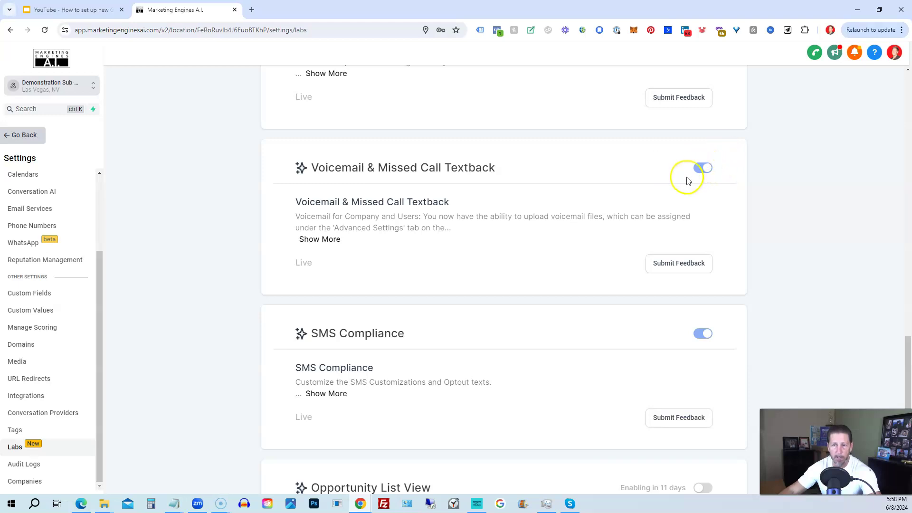
scroll(309, 282, down, 2)
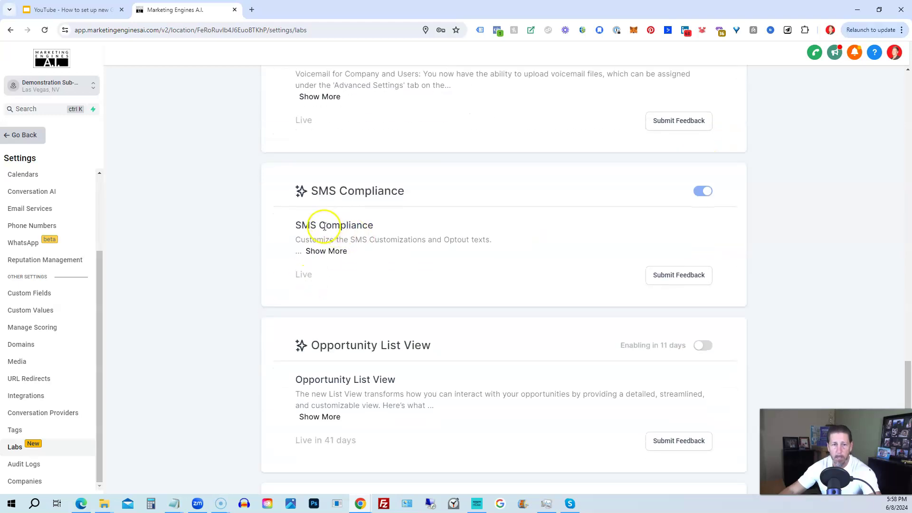
scroll(477, 251, down, 3)
scroll(477, 251, down, 2)
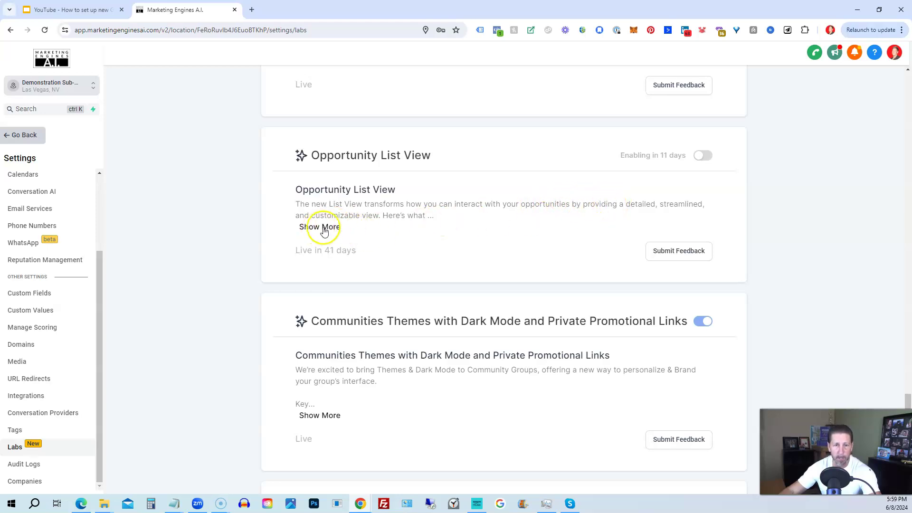
click(703, 155)
scroll(525, 203, down, 4)
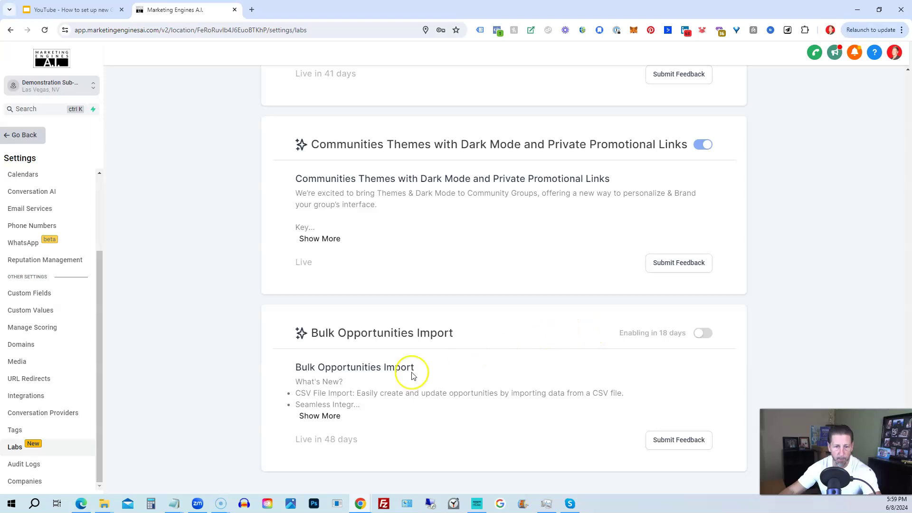
click(702, 333)
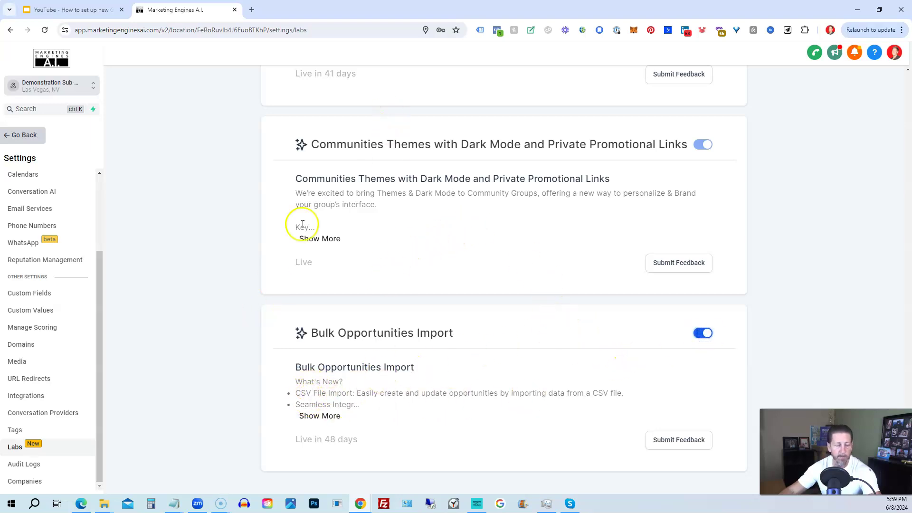
Open the sub-account's My Staff settings and start adding a new employee.
scroll(300, 221, up, 12)
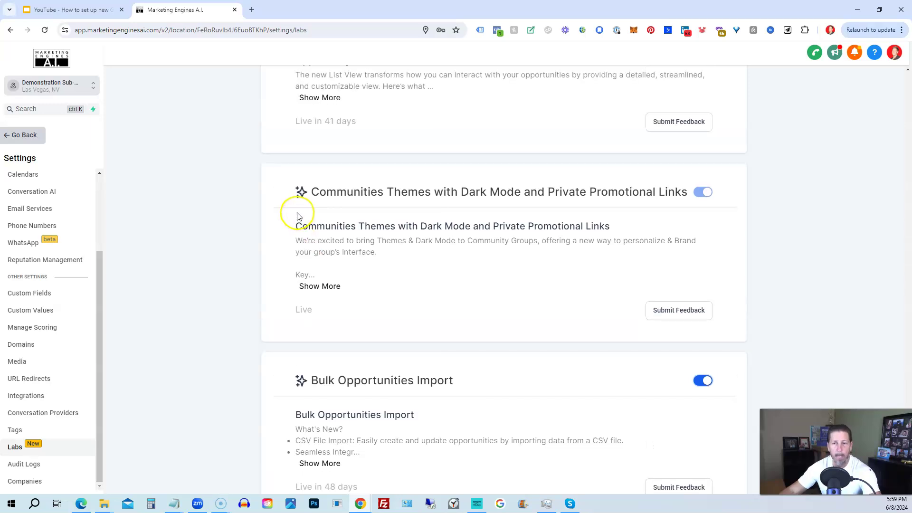
scroll(298, 212, up, 20)
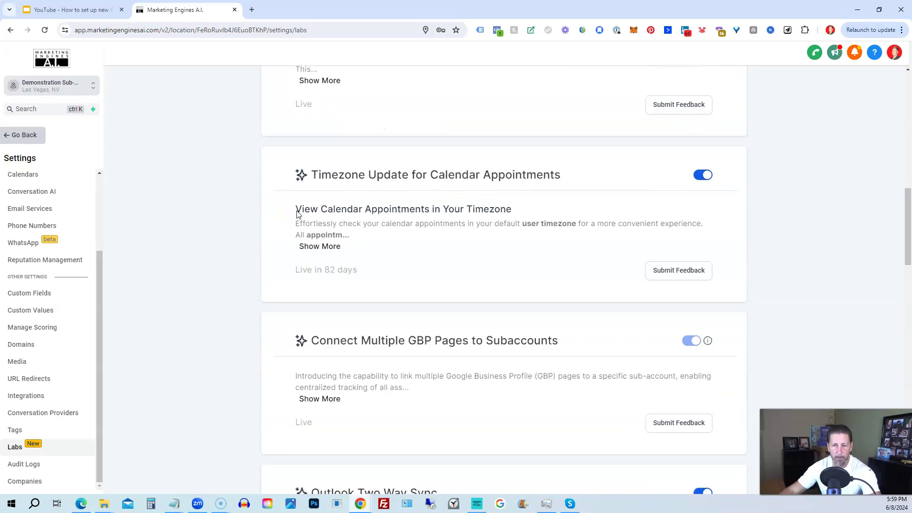
scroll(298, 212, up, 1)
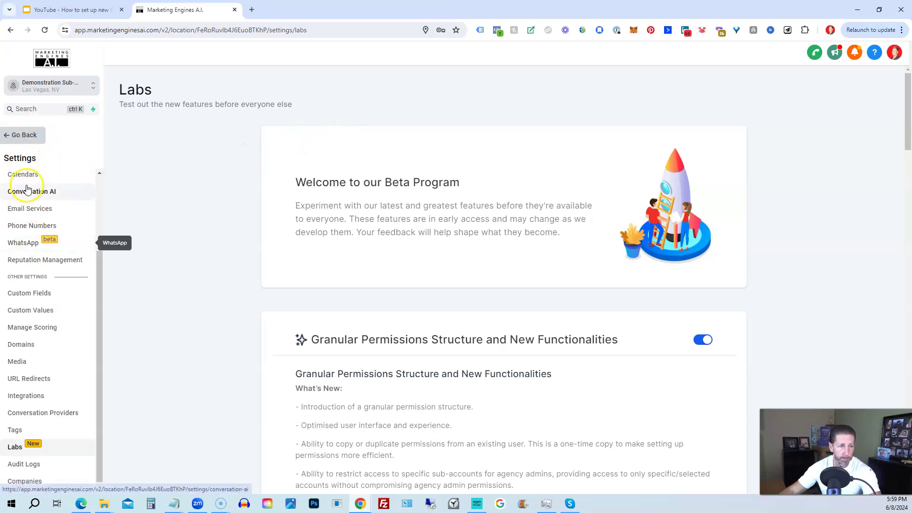
scroll(40, 190, up, 3)
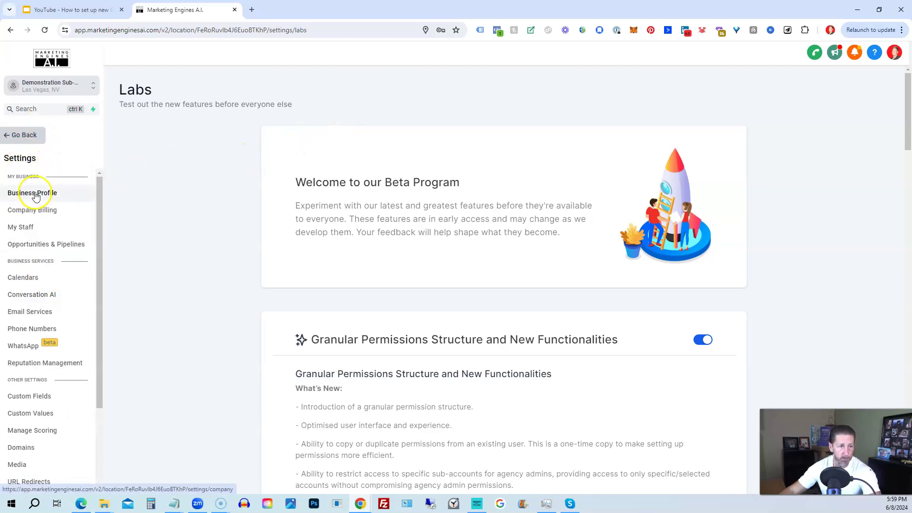
click(16, 233)
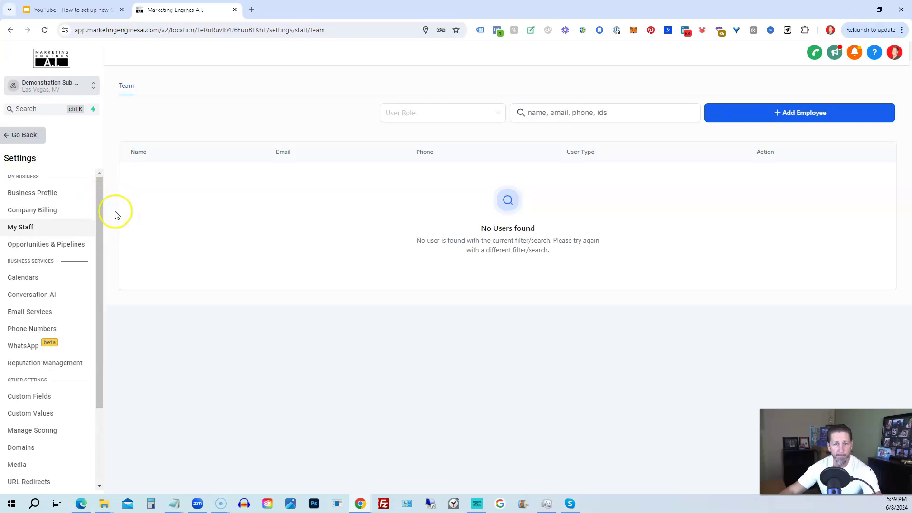
click(748, 115)
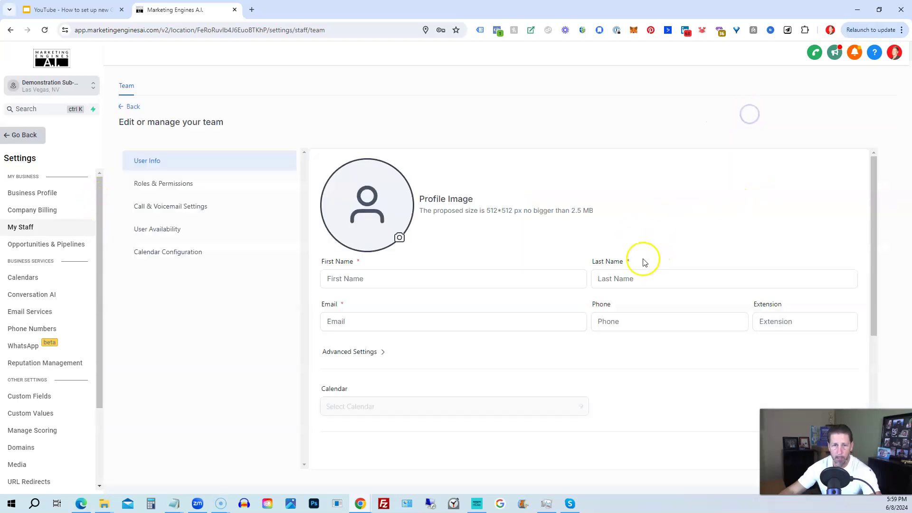
Fill in the new employee's first name, last name, e-mail and phone from the saved autofill entry.
click(354, 278)
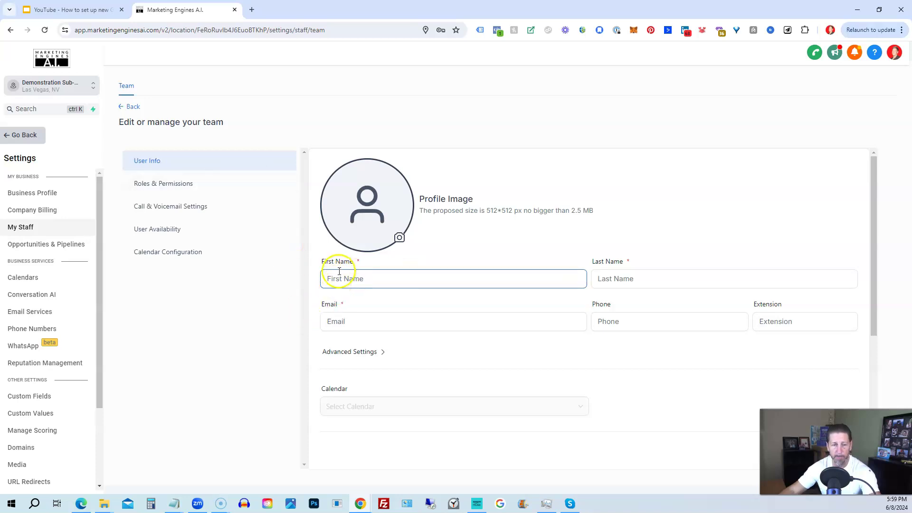
click(340, 276)
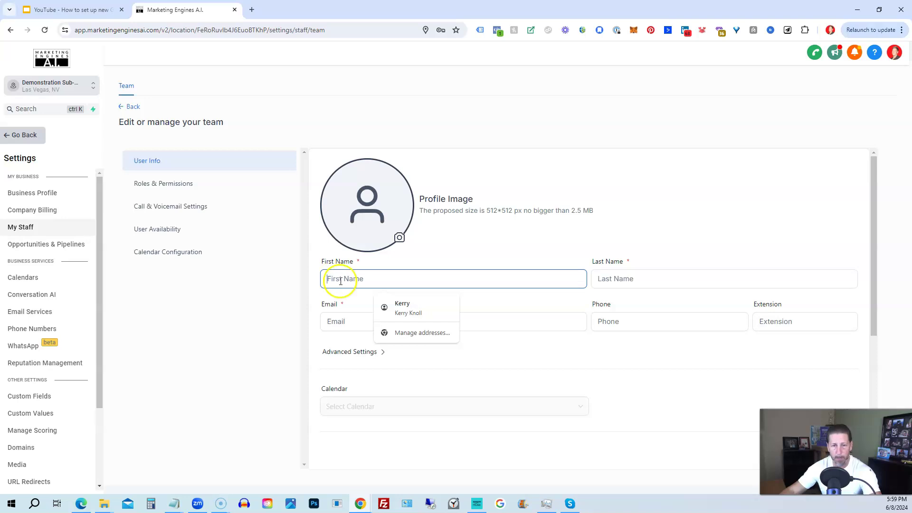
click(398, 304)
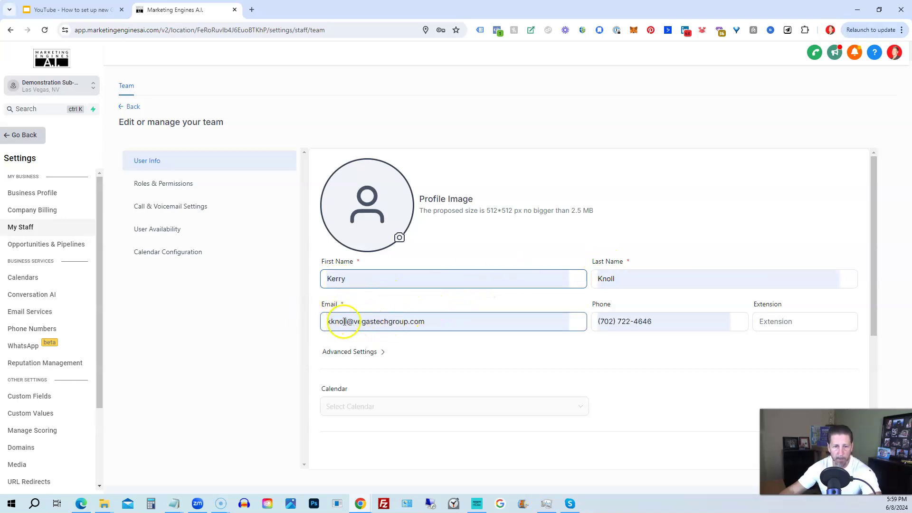
click(349, 322)
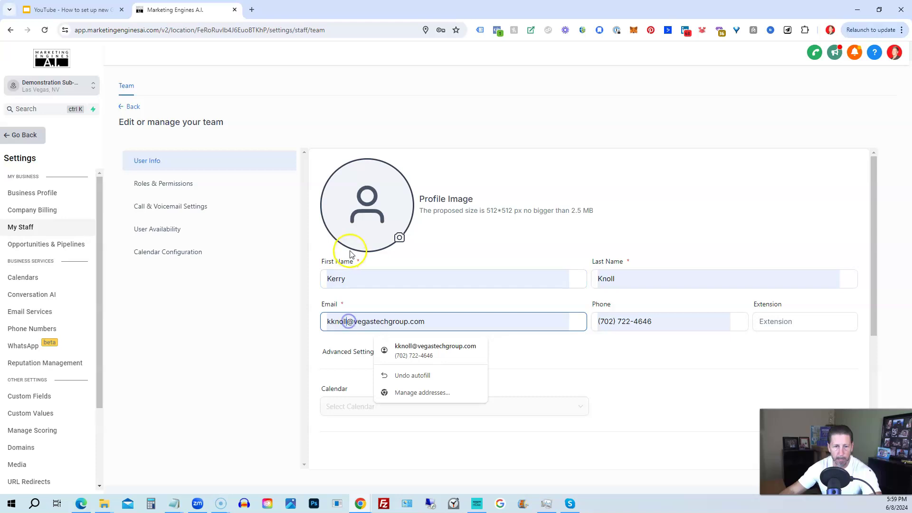
click(613, 350)
Expand the new employee's Advanced Settings and enter the account password.
scroll(489, 332, down, 2)
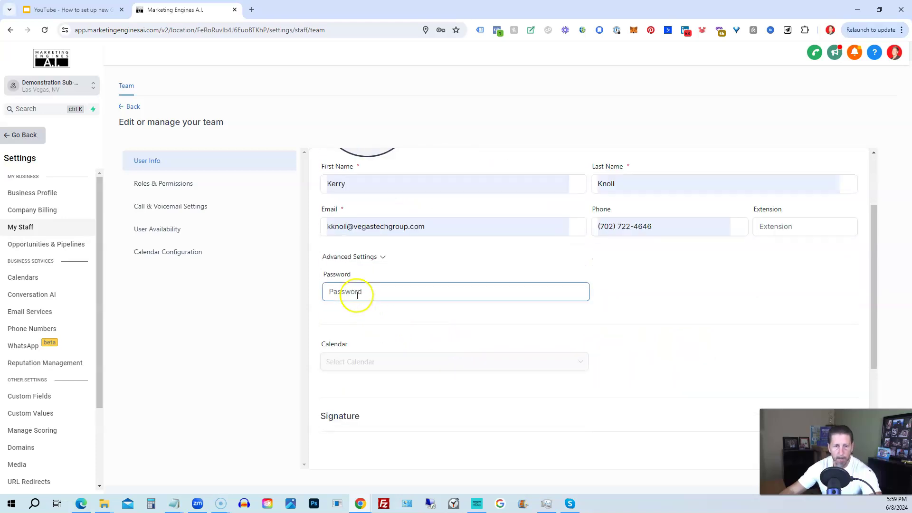
click(383, 257)
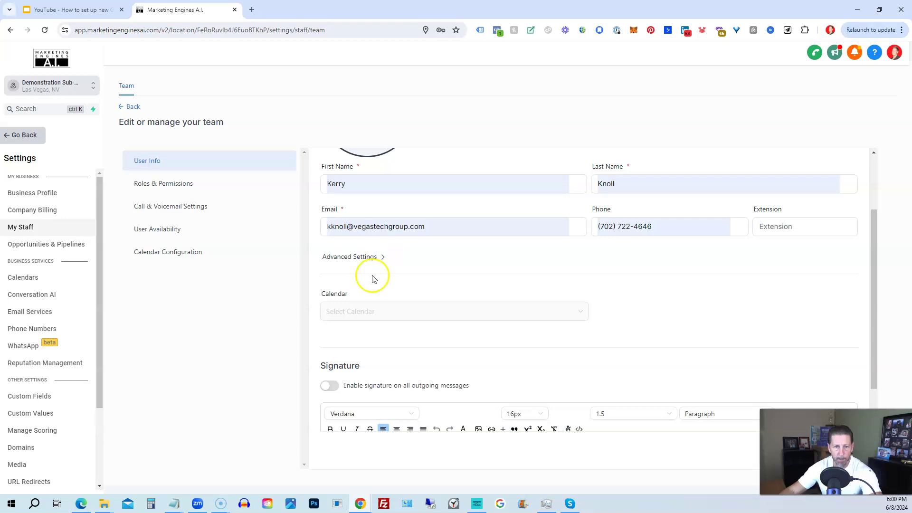
scroll(373, 279, down, 1)
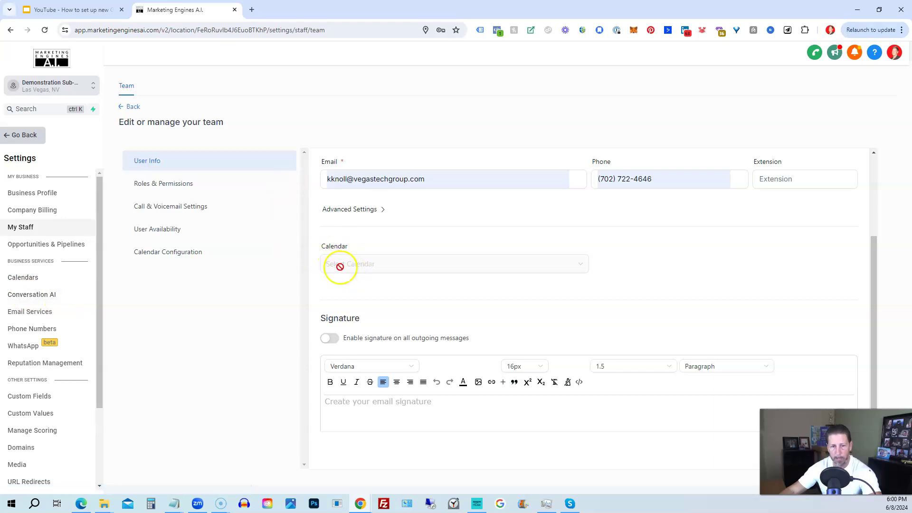
scroll(372, 297, down, 2)
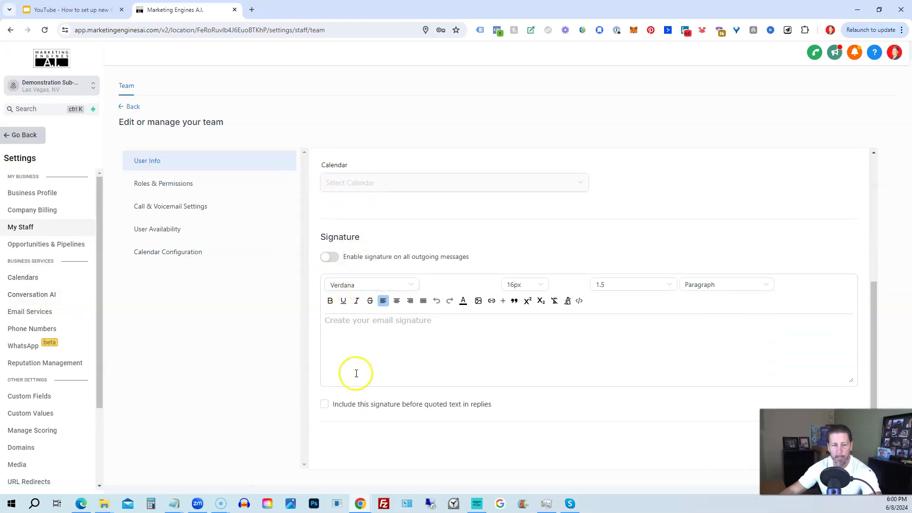
scroll(342, 268, up, 3)
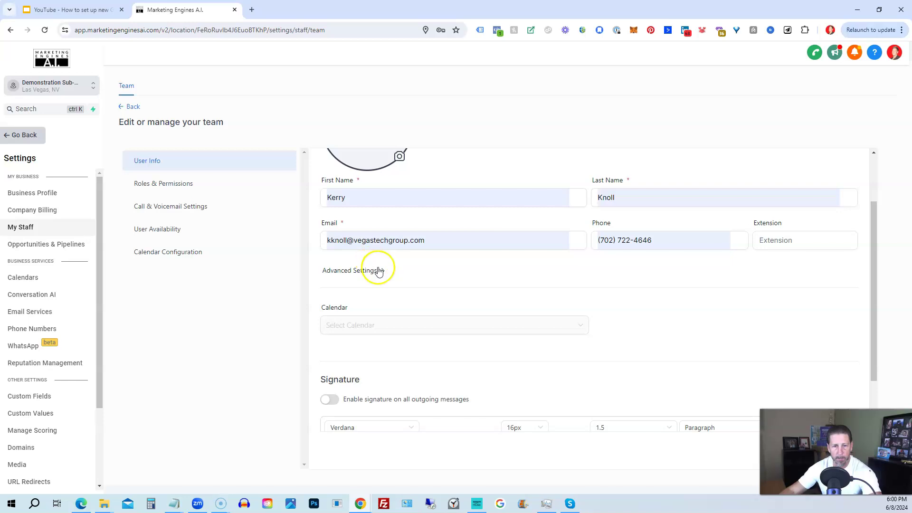
click(378, 271)
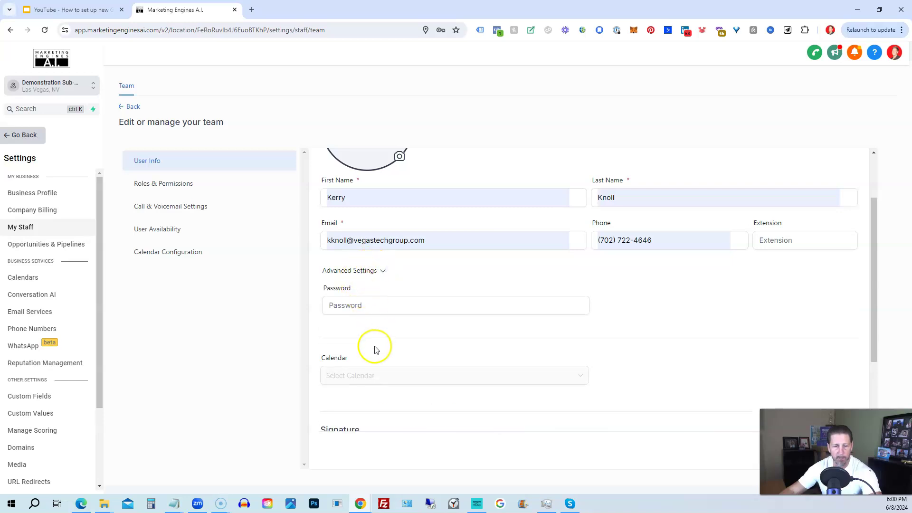
scroll(366, 326, down, 1)
scroll(367, 325, down, 2)
scroll(367, 322, up, 3)
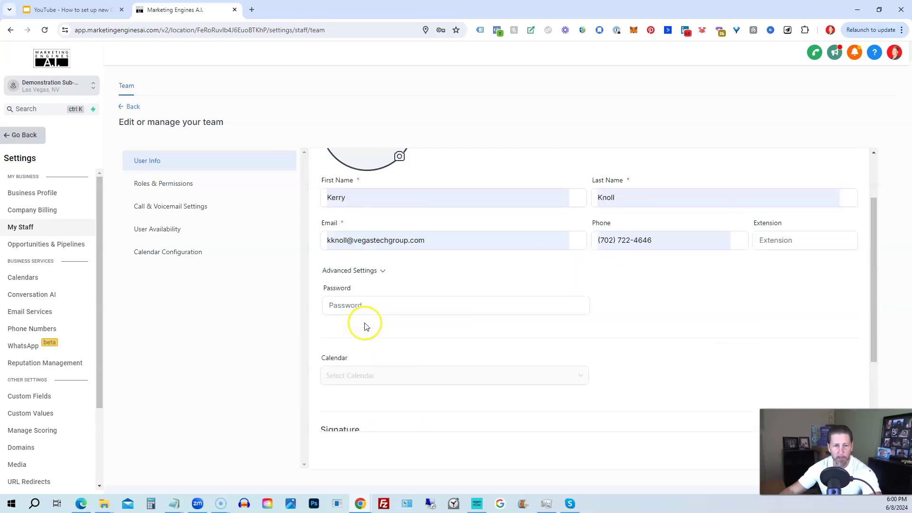
click(351, 302)
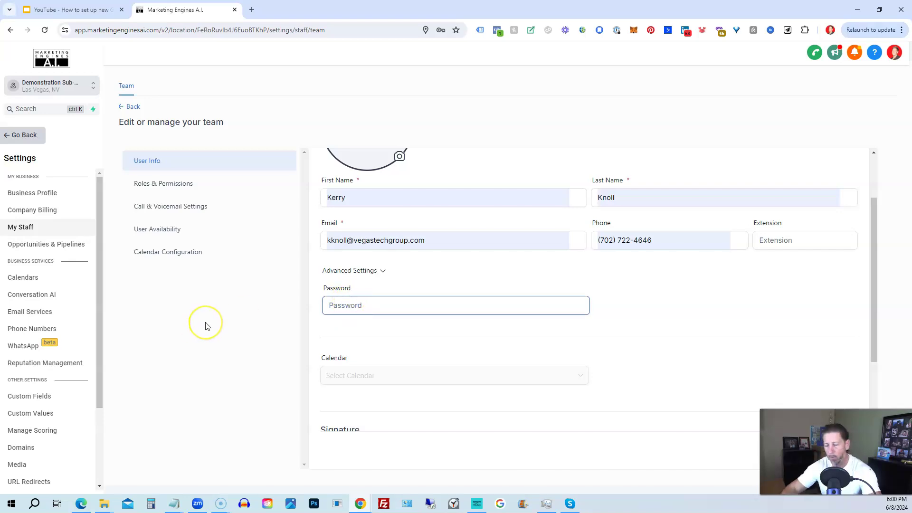
text(•)
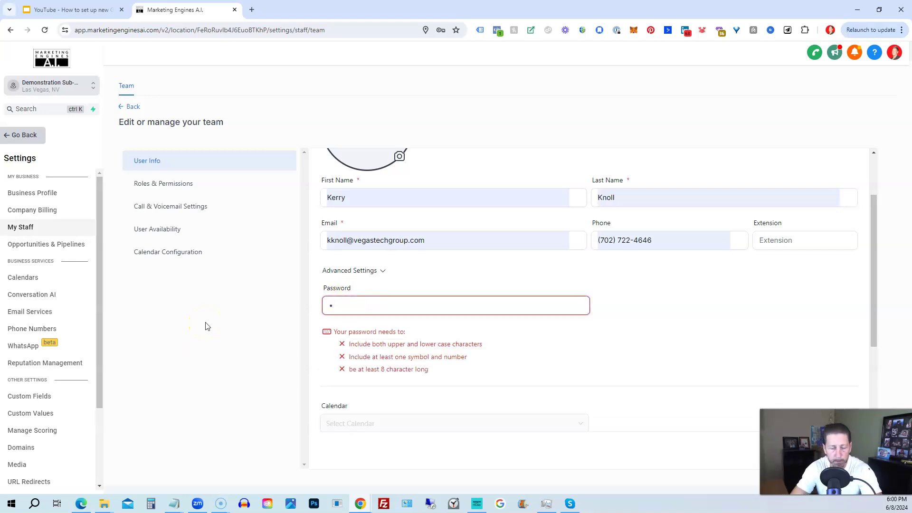
text(••••••••)
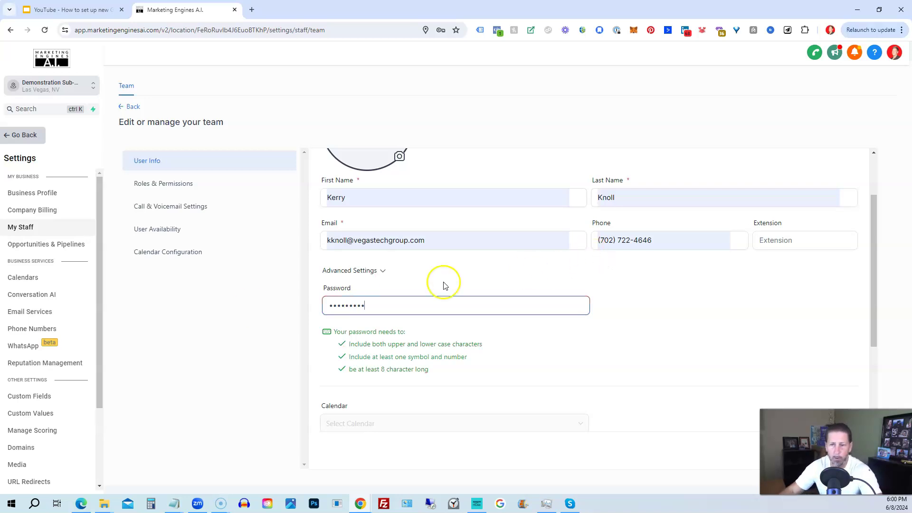
Insert "+hl-demonstration" before the @ in the employee's e-mail and save the new user.
click(348, 241)
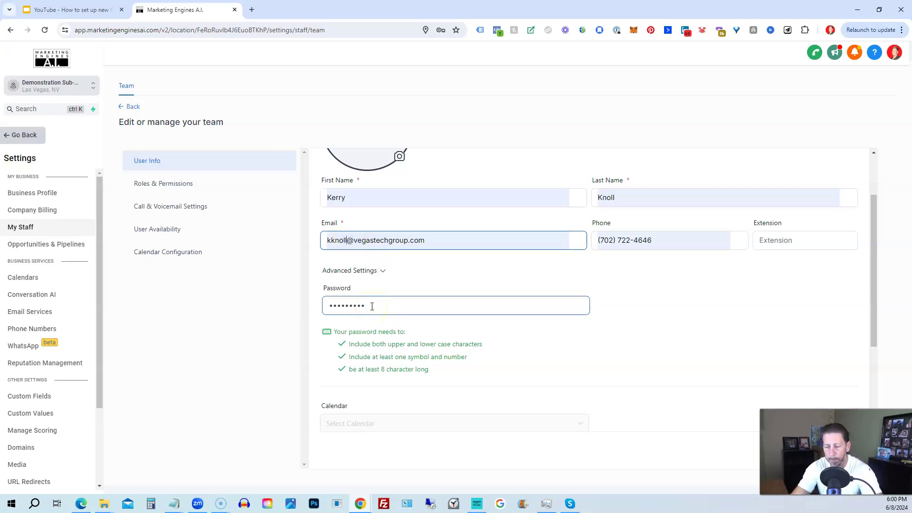
text(+hl-demonstration)
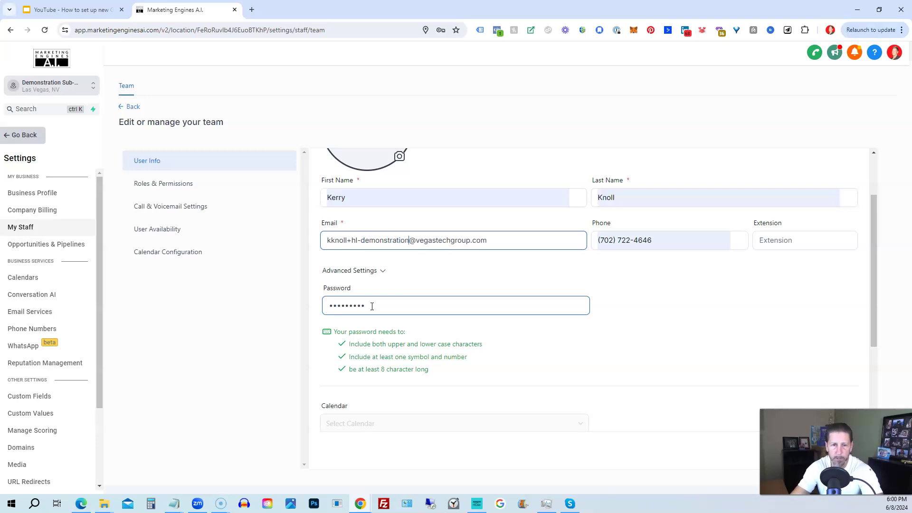
scroll(685, 299, down, 5)
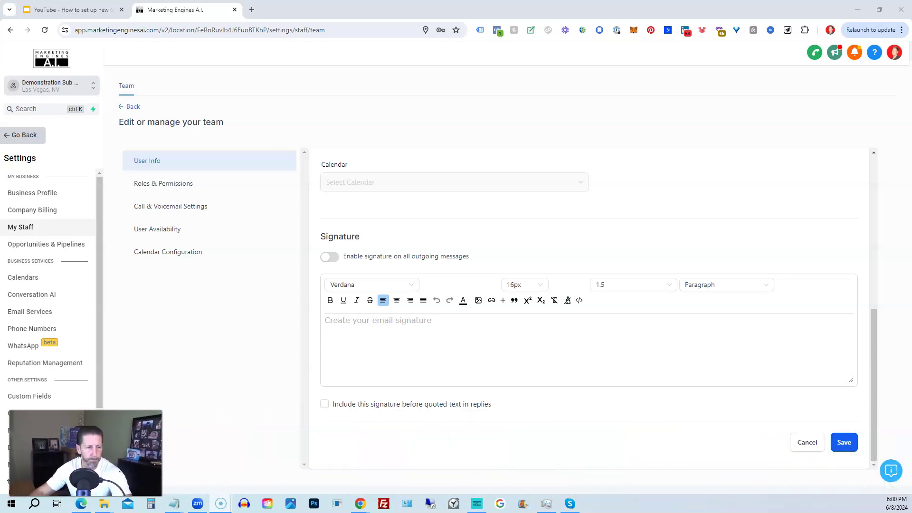
click(843, 443)
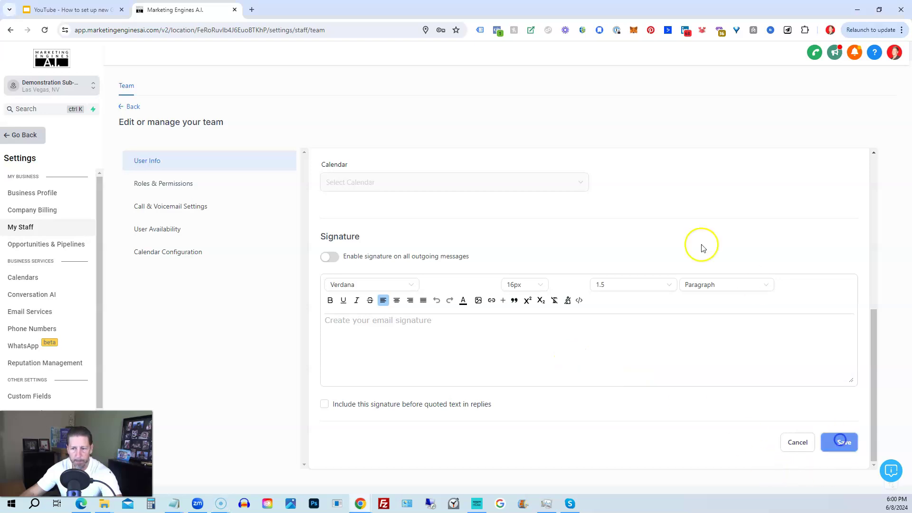
Open the new employee's Roles & Permissions and view the available User Role options.
scroll(424, 254, up, 7)
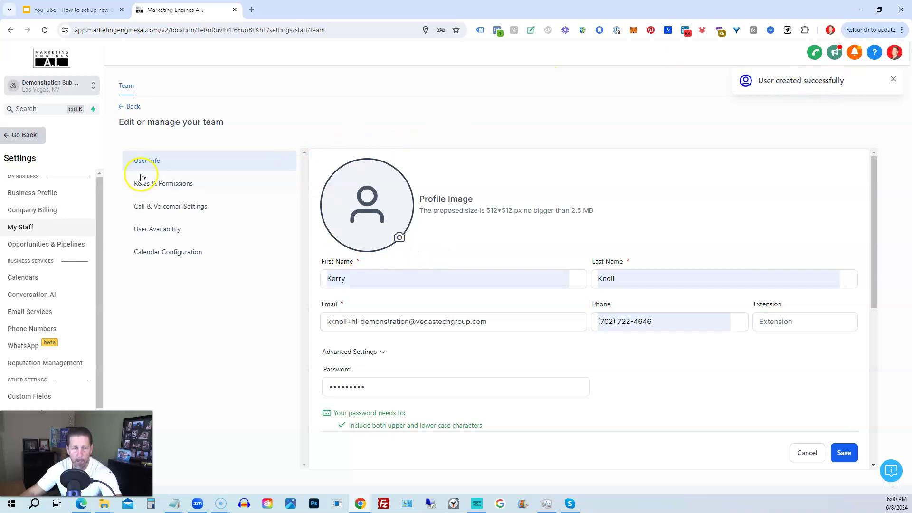
click(153, 190)
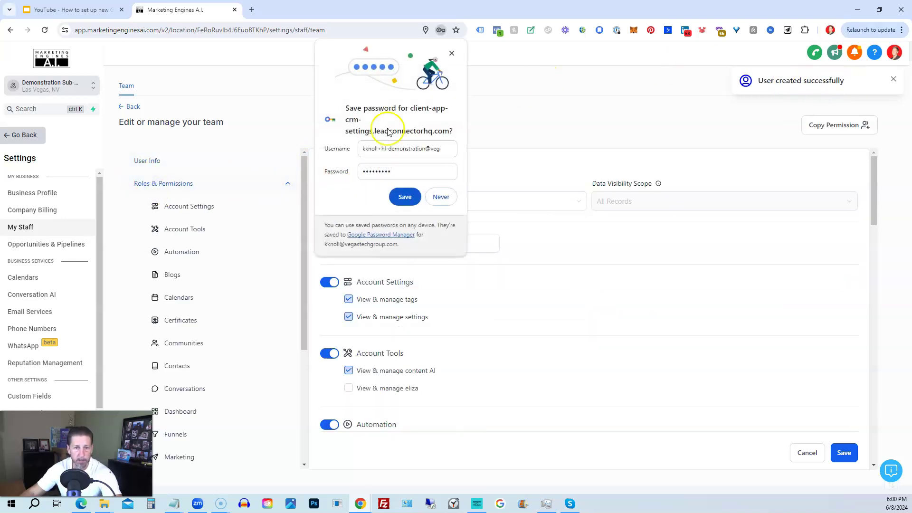
click(449, 53)
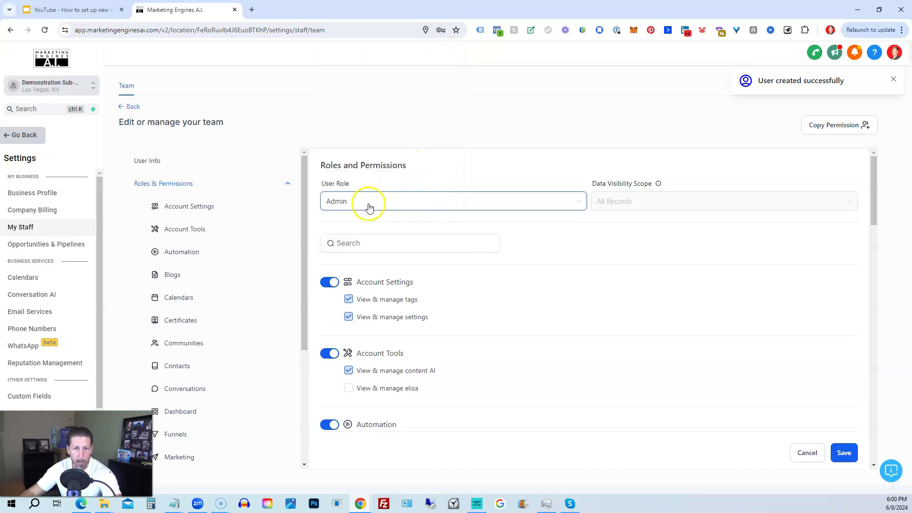
click(352, 208)
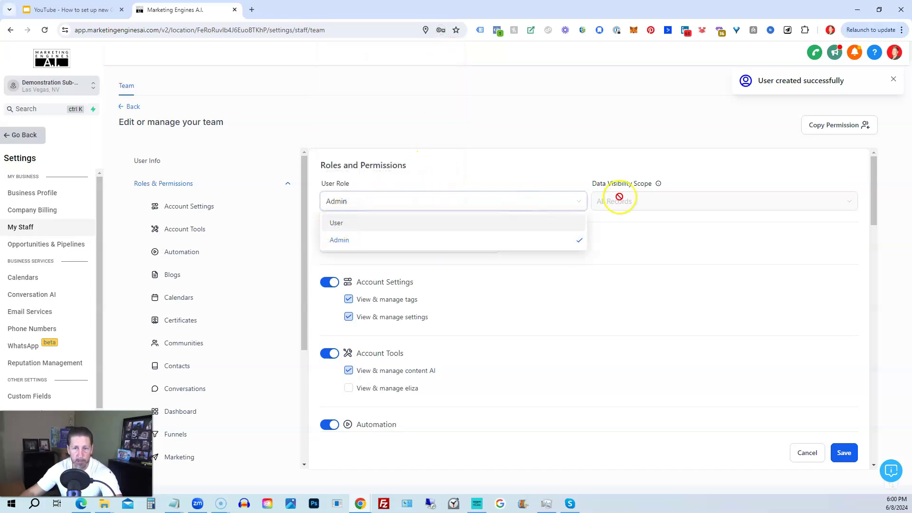
click(623, 239)
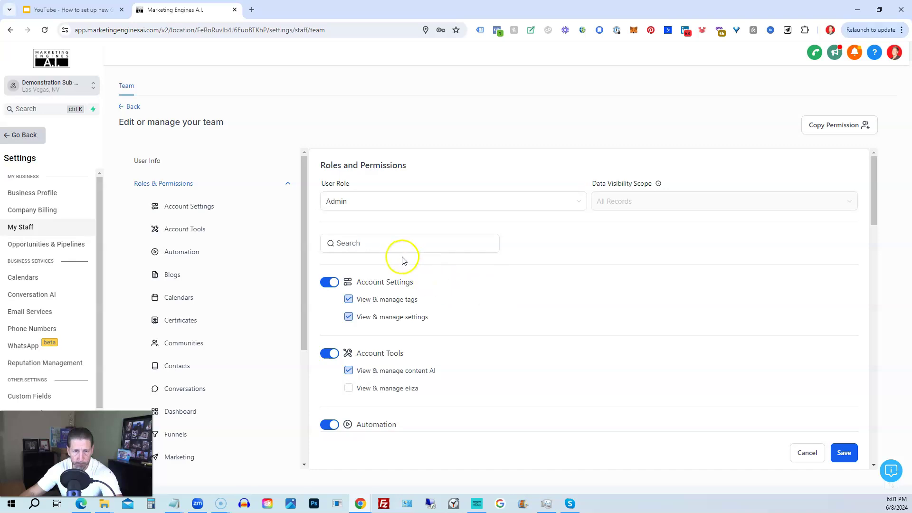
click(338, 251)
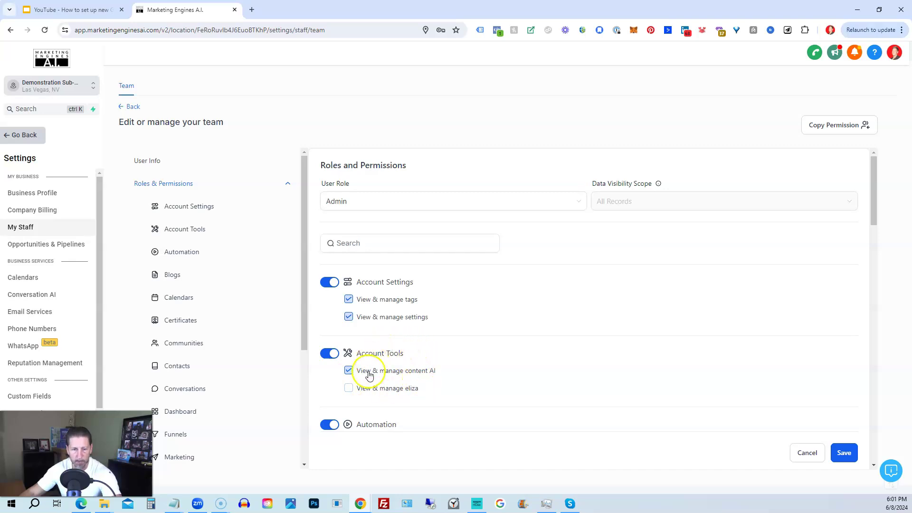
Enable the "View & manage eliza" permission under Account Tools for the employee and save the user.
click(348, 390)
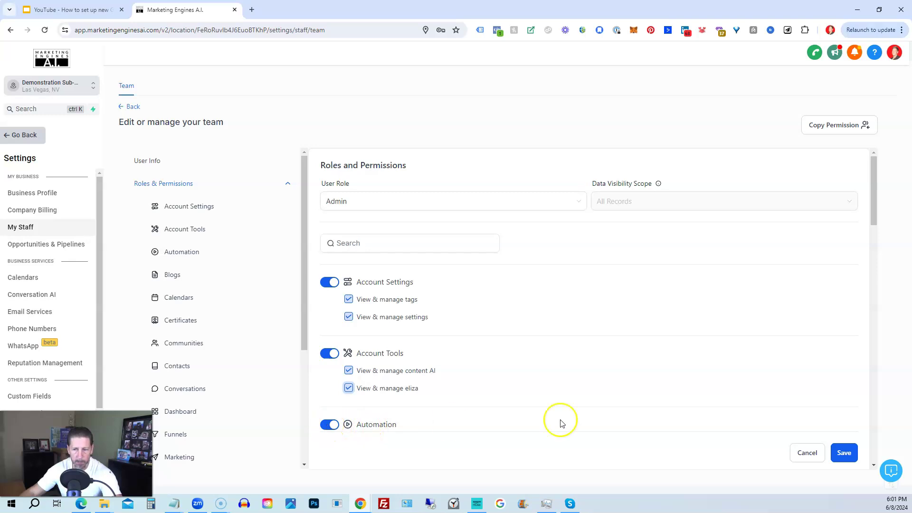
click(849, 451)
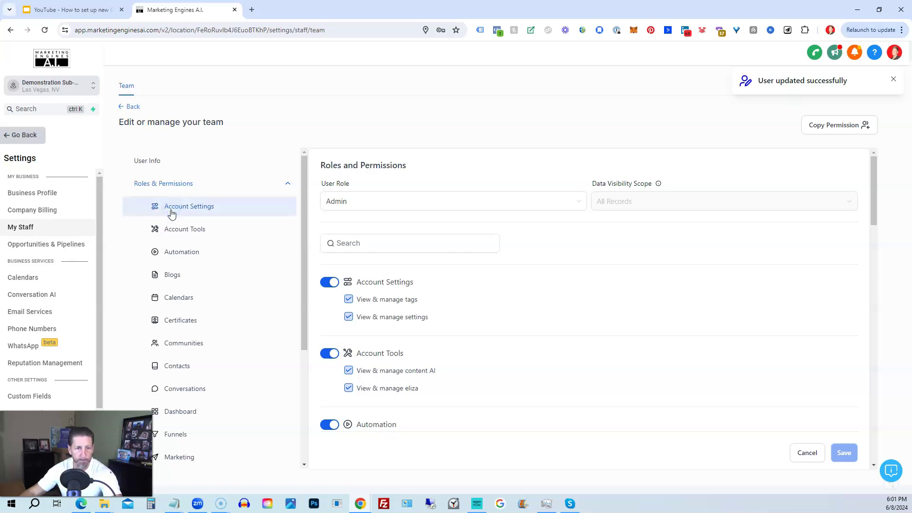
Enable the "View campaigns" and "View workflows" permissions in the employee's Automation section.
scroll(377, 241, down, 4)
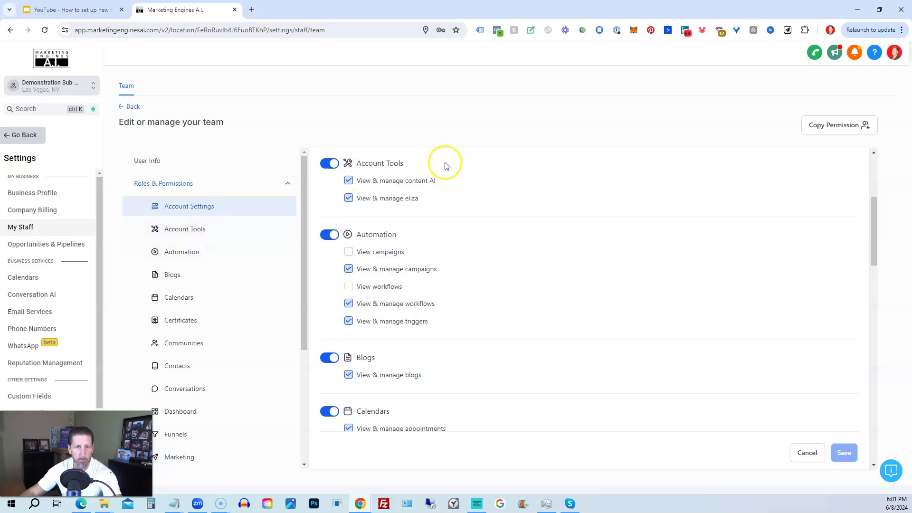
click(175, 253)
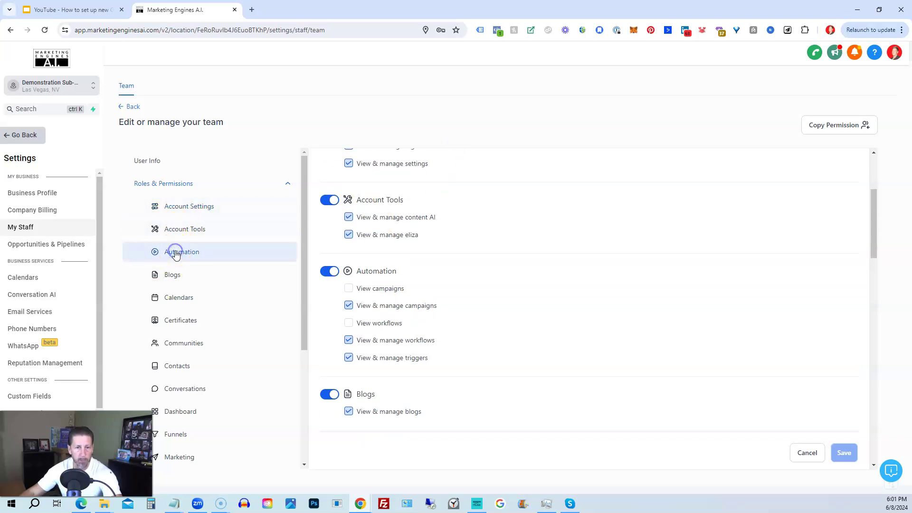
click(348, 289)
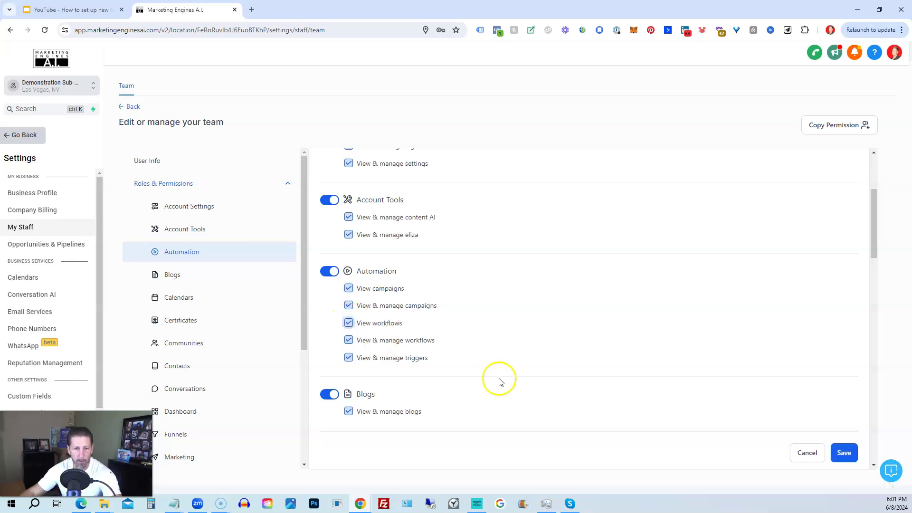
Enable "View attribution" under the employee's Dashboard permissions, review the remaining permission sections and save the user.
scroll(423, 316, down, 4)
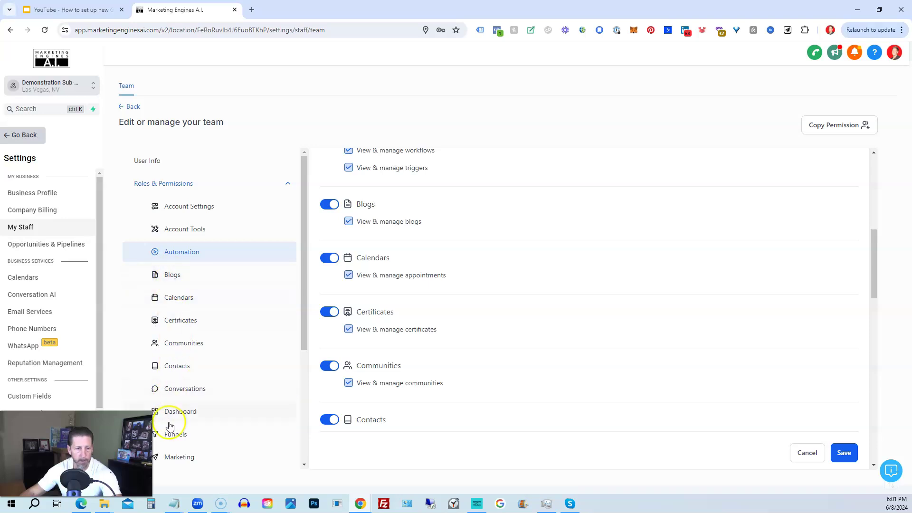
scroll(391, 292, down, 1)
scroll(392, 291, down, 5)
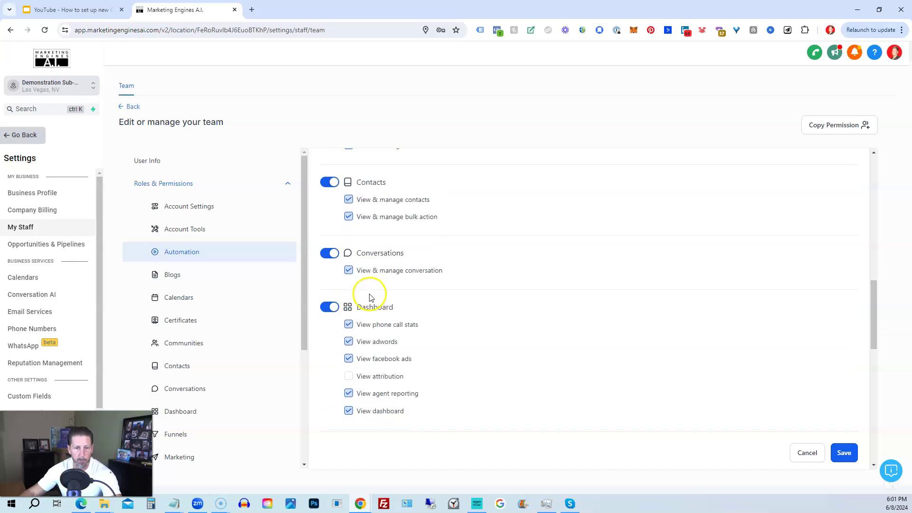
scroll(371, 297, down, 2)
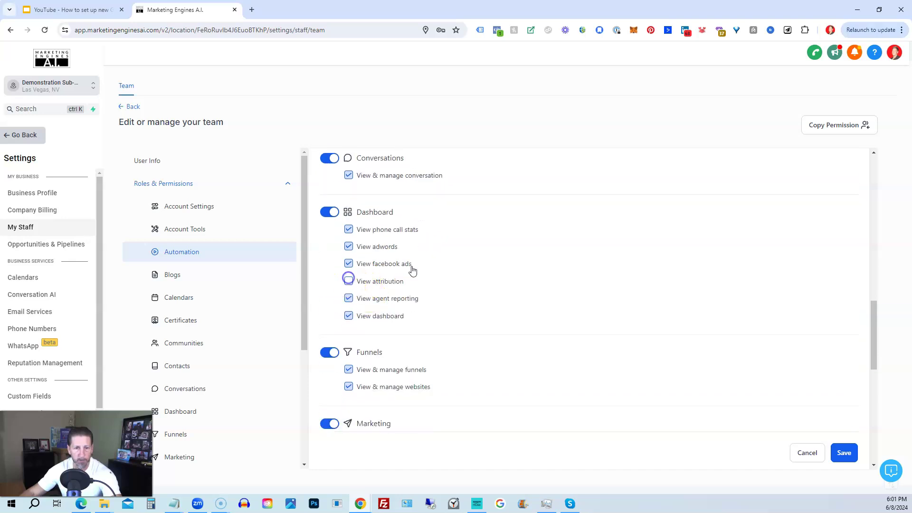
scroll(430, 273, down, 7)
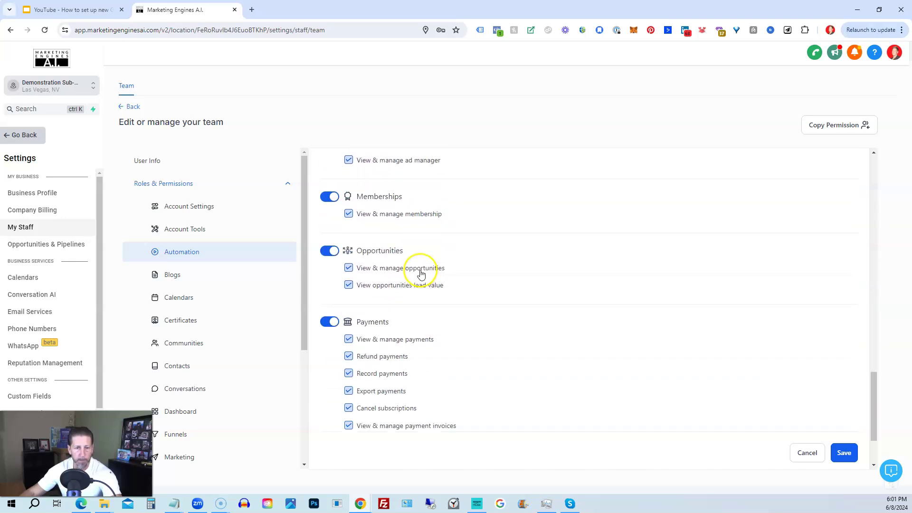
scroll(415, 275, down, 2)
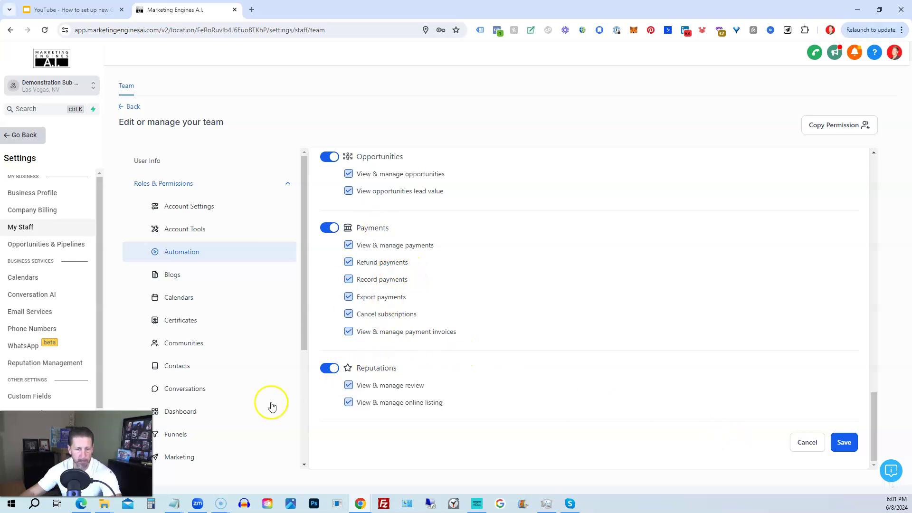
drag(303, 323, 299, 466)
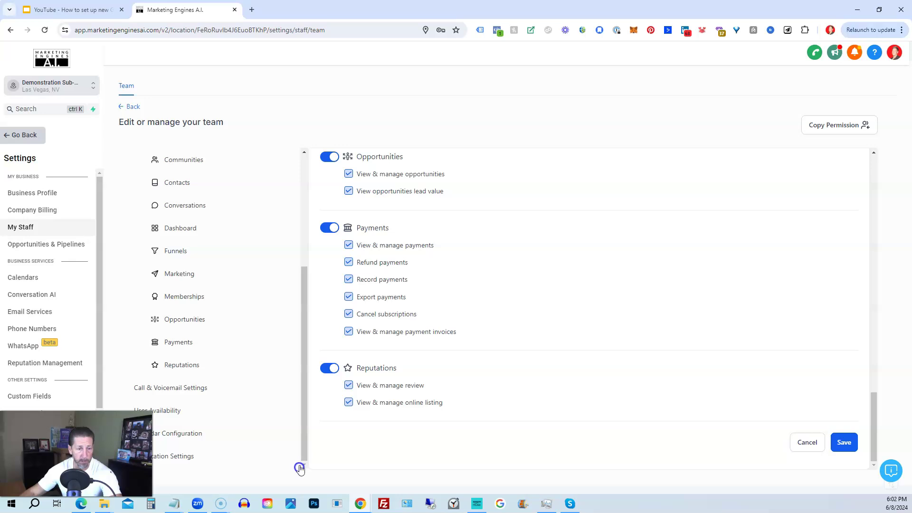
click(827, 437)
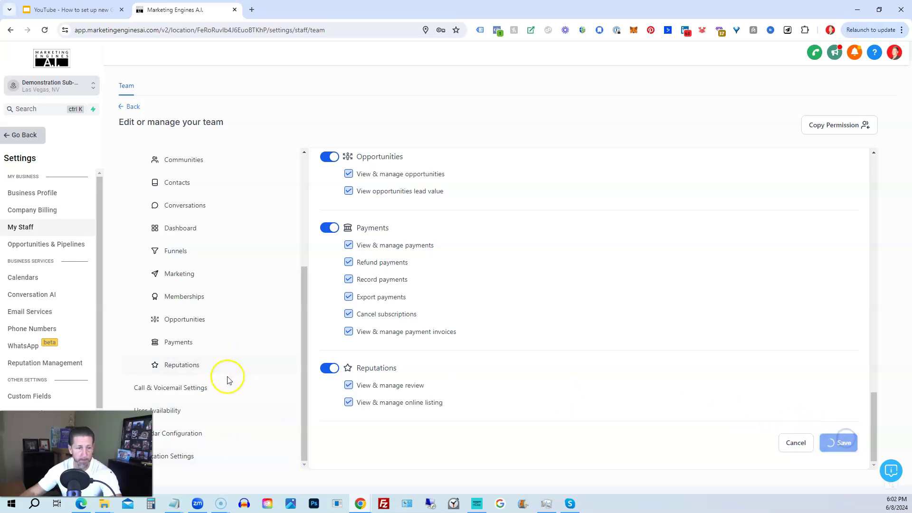
In the employee's Call & Voicemail Settings, set the default channel for Ring All to My Phone Number and save.
click(146, 389)
scroll(382, 228, up, 3)
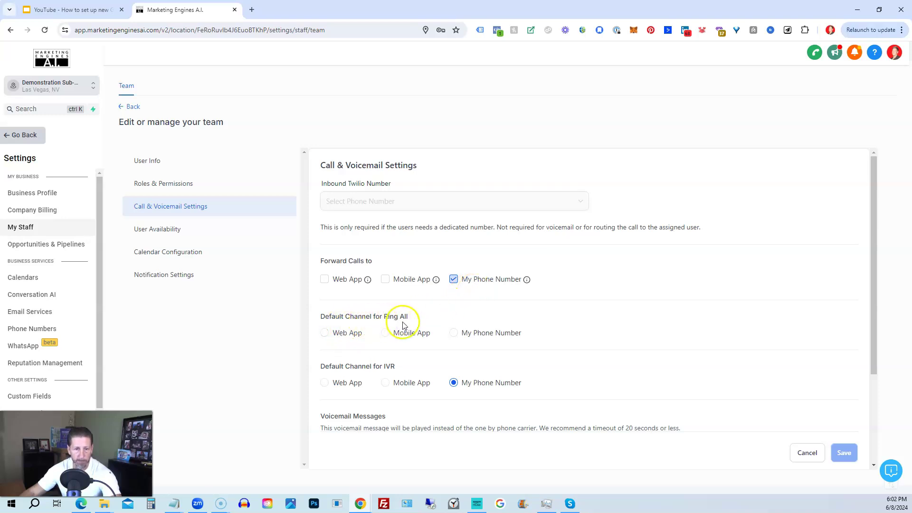
click(454, 333)
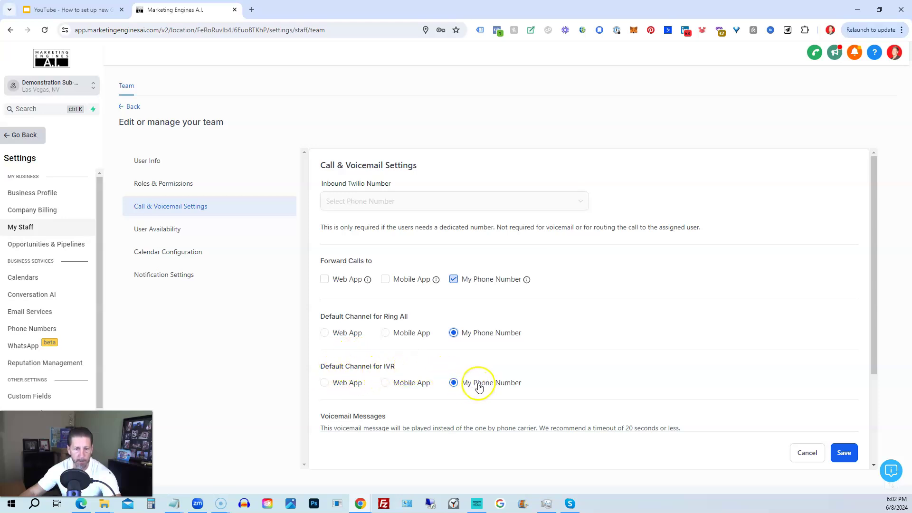
scroll(490, 384, down, 3)
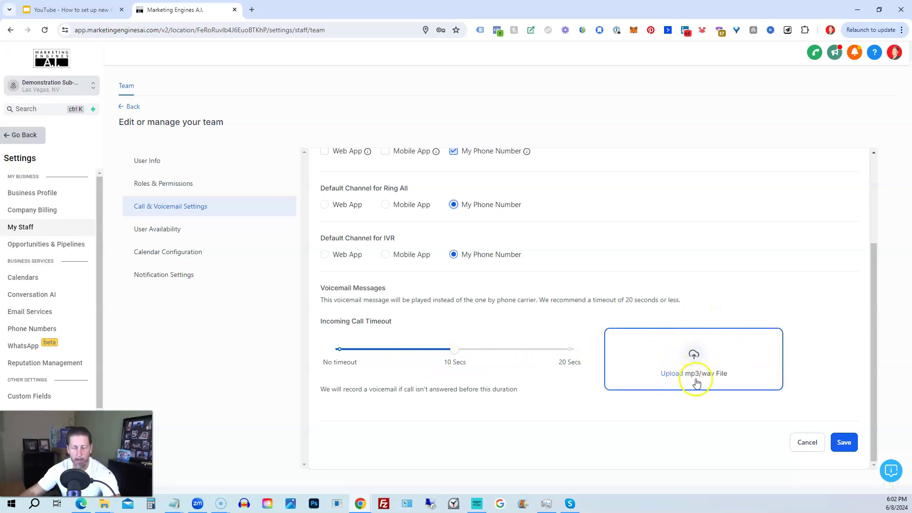
click(842, 442)
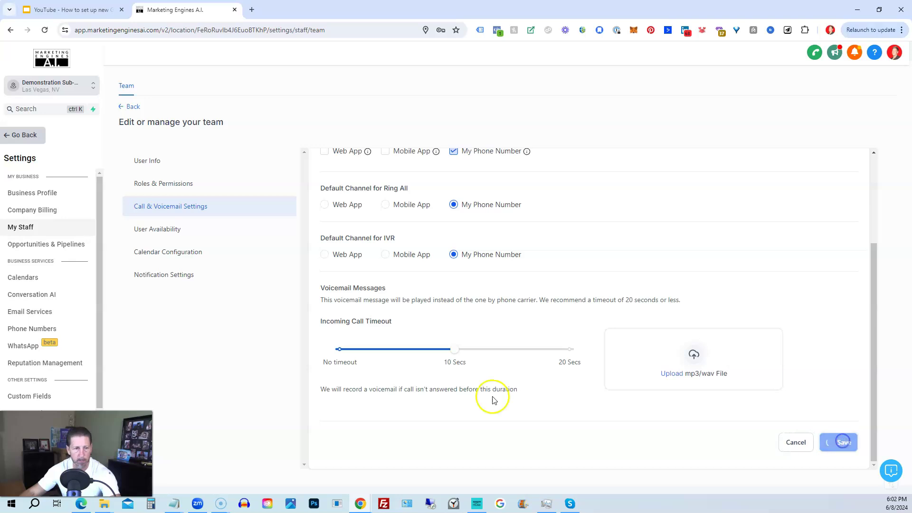
Open the employee's User Availability and view the Meeting Location options, keeping Custom with a blank location.
click(153, 232)
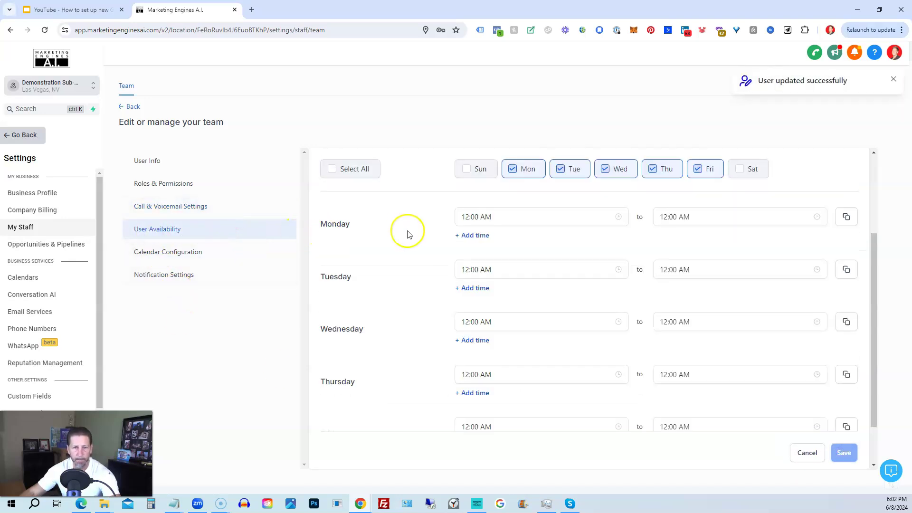
scroll(399, 197, down, 1)
scroll(399, 197, up, 3)
scroll(400, 198, down, 2)
scroll(399, 198, up, 3)
click(401, 200)
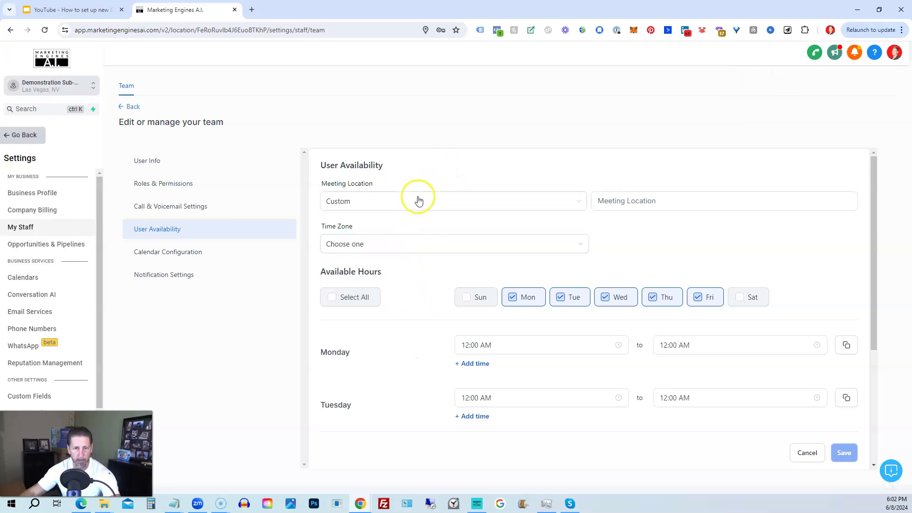
click(345, 202)
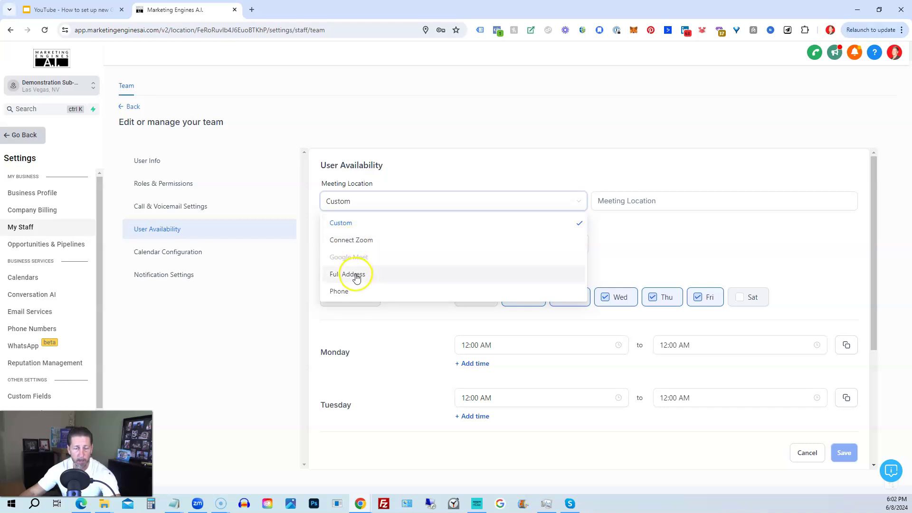
click(341, 229)
click(648, 206)
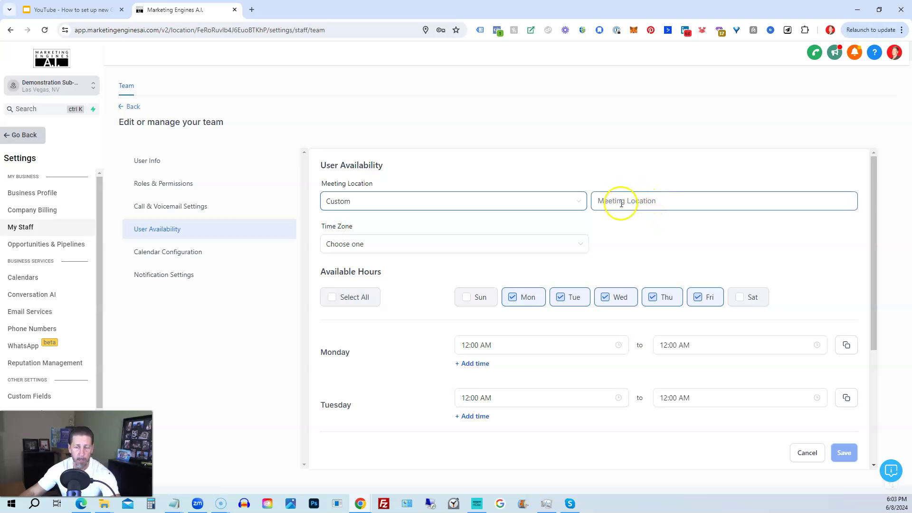
click(607, 181)
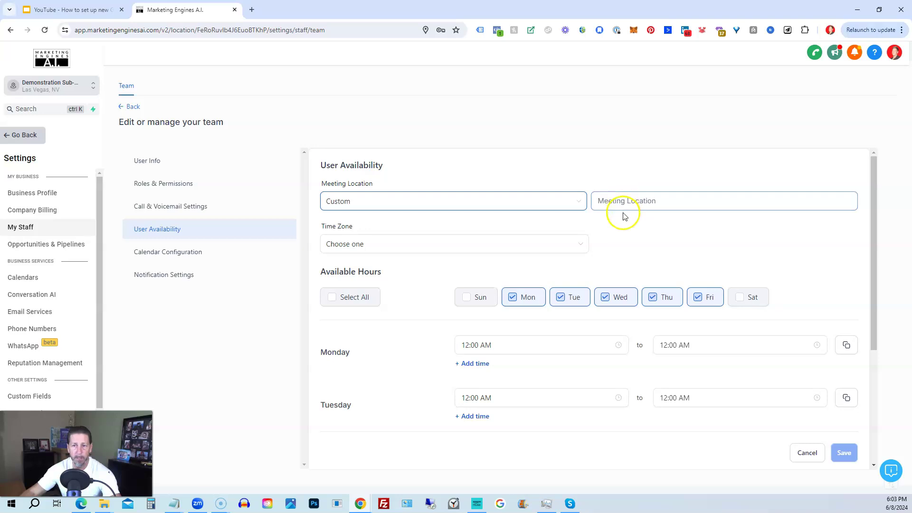
Set the employee's availability time zone to GMT-07:00 America/Los_Angeles (PDT).
click(376, 244)
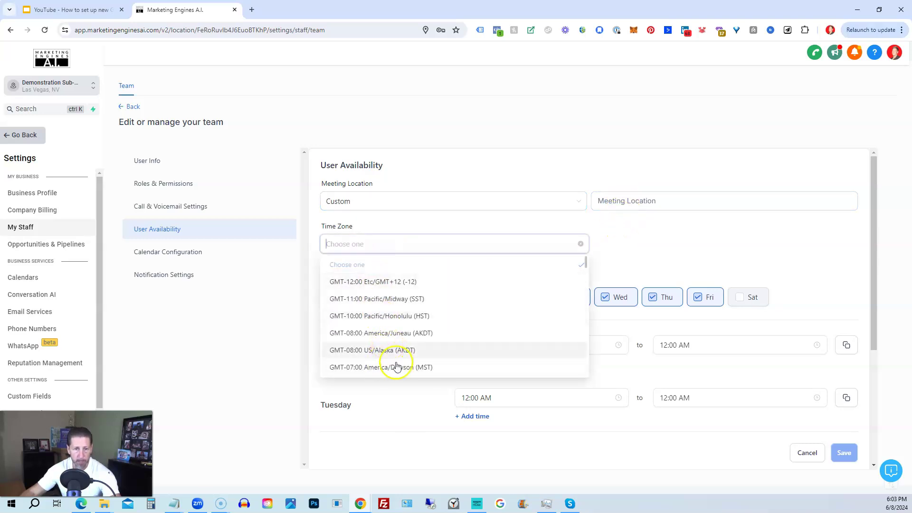
scroll(399, 333, down, 1)
click(398, 338)
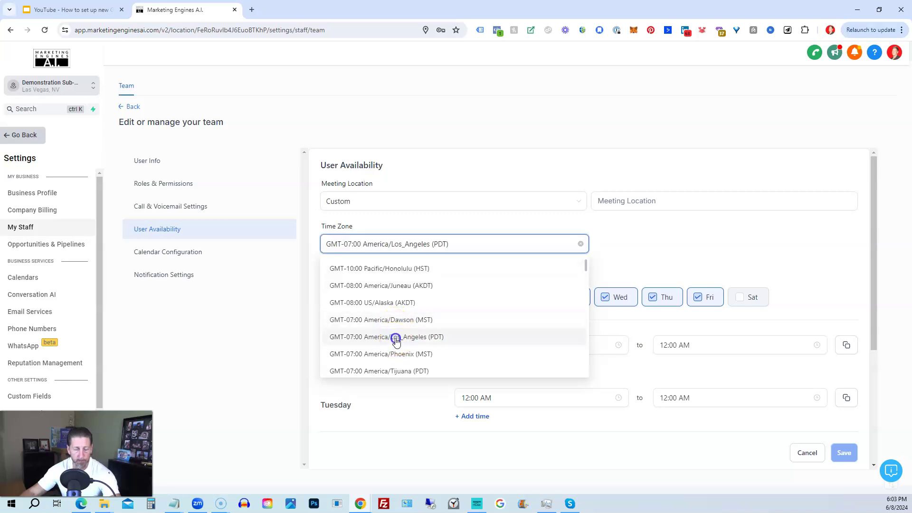
Set Monday's available hours to 08:00 AM to 05:00 PM, copy them to the other weekdays and save the availability.
scroll(428, 299, down, 2)
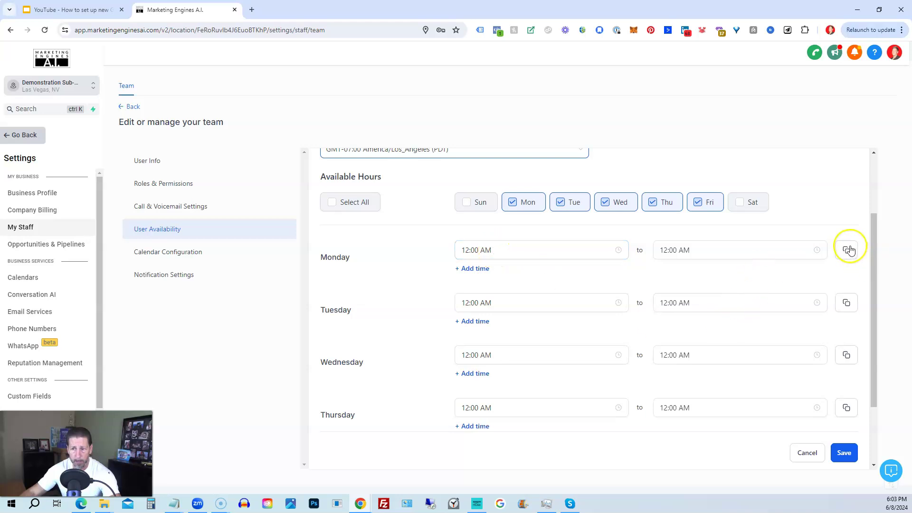
click(508, 244)
scroll(466, 328, down, 2)
click(467, 311)
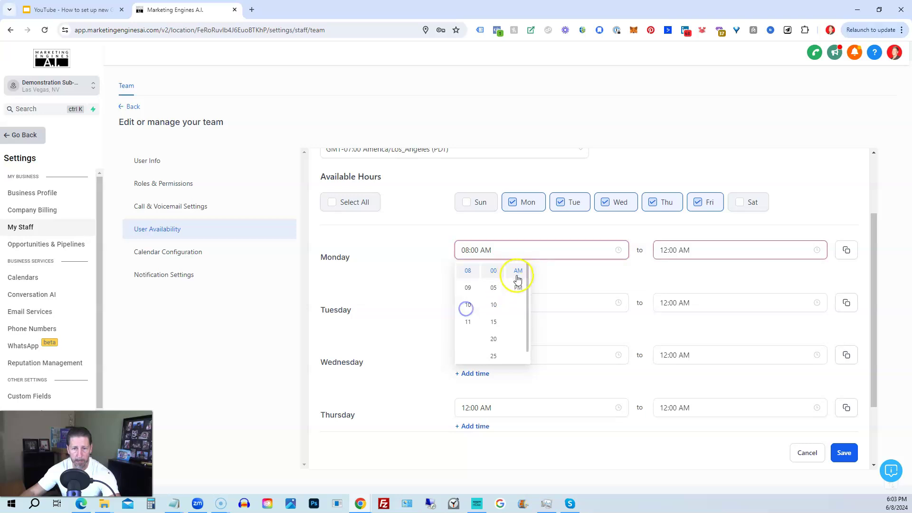
click(682, 249)
click(716, 288)
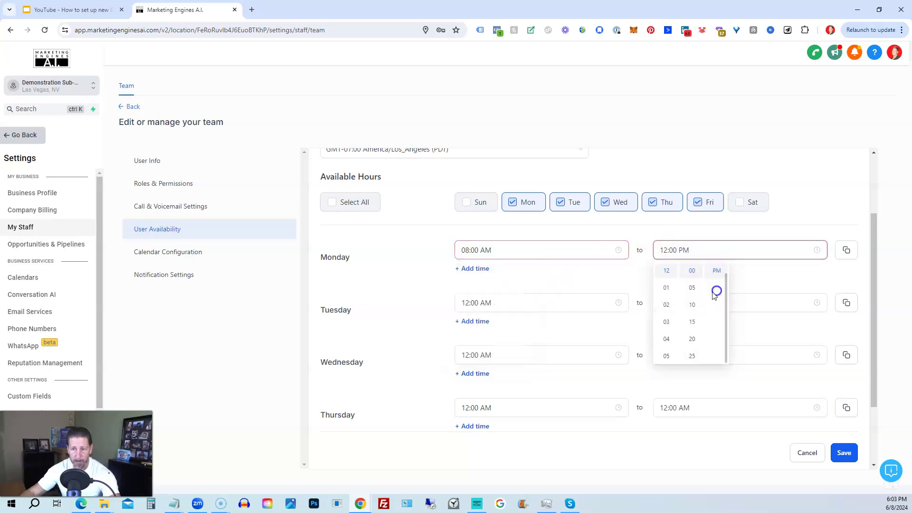
click(667, 356)
click(760, 272)
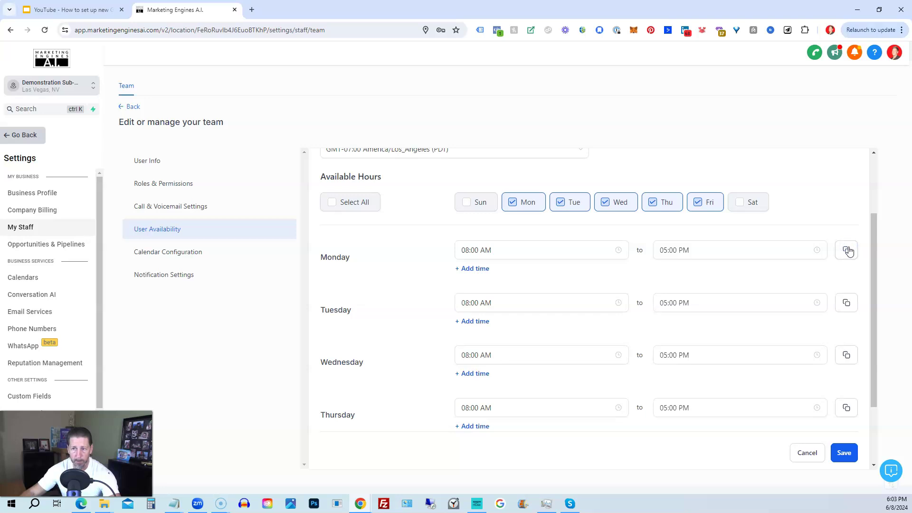
scroll(597, 315, down, 2)
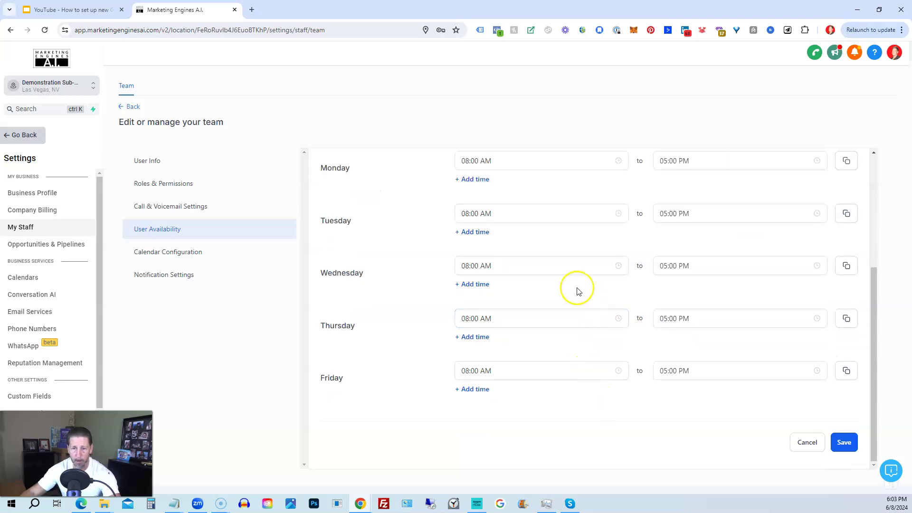
scroll(567, 251, up, 2)
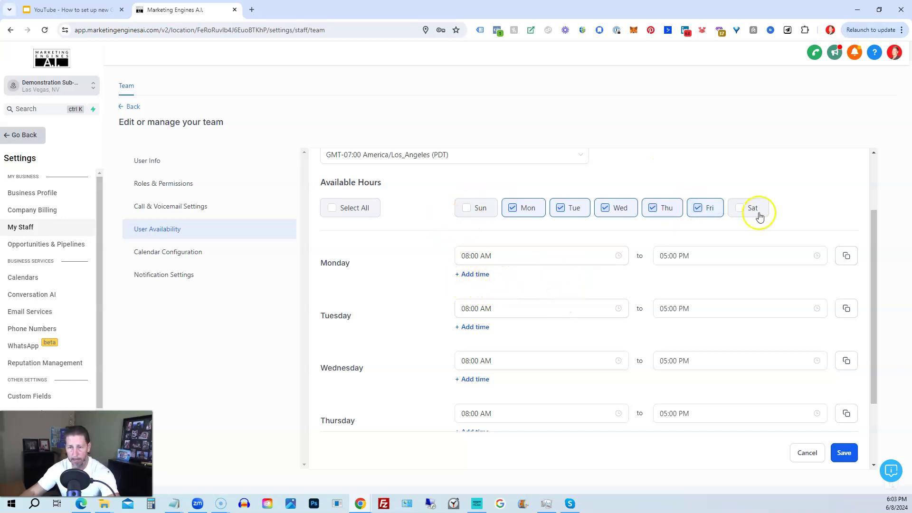
click(846, 452)
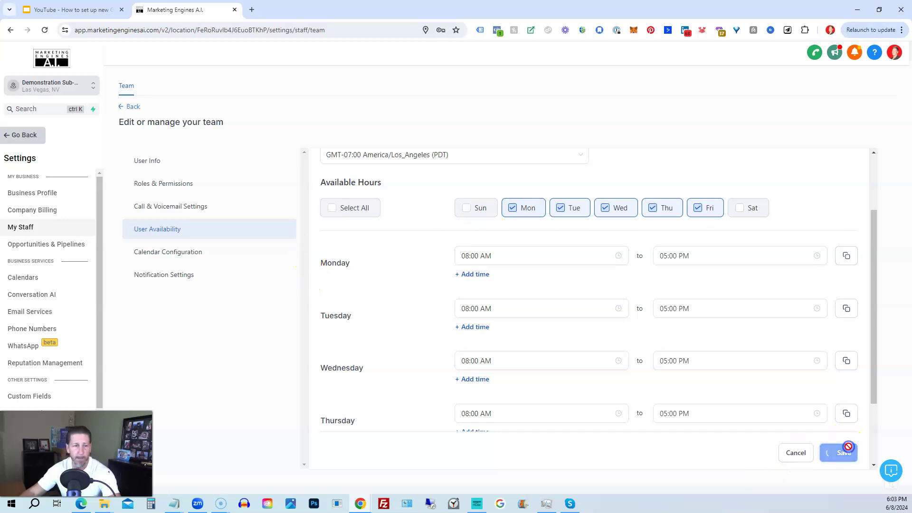
View the employee's Calendar Configuration and examine the in-app, email and SMS options in Notification Settings.
click(168, 252)
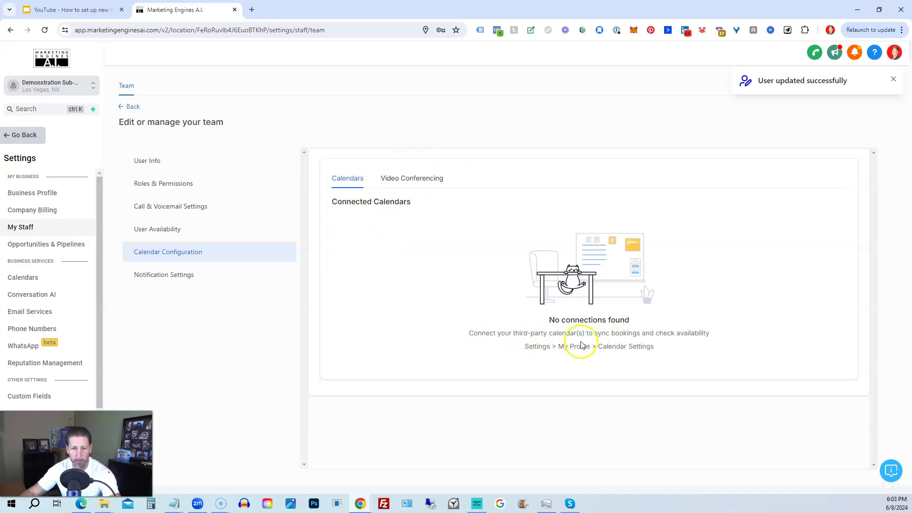
click(157, 280)
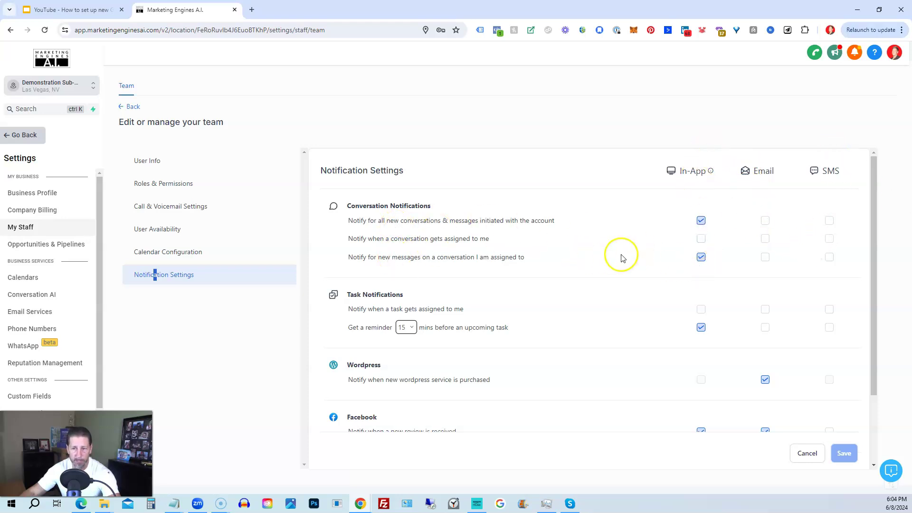
scroll(466, 321, down, 2)
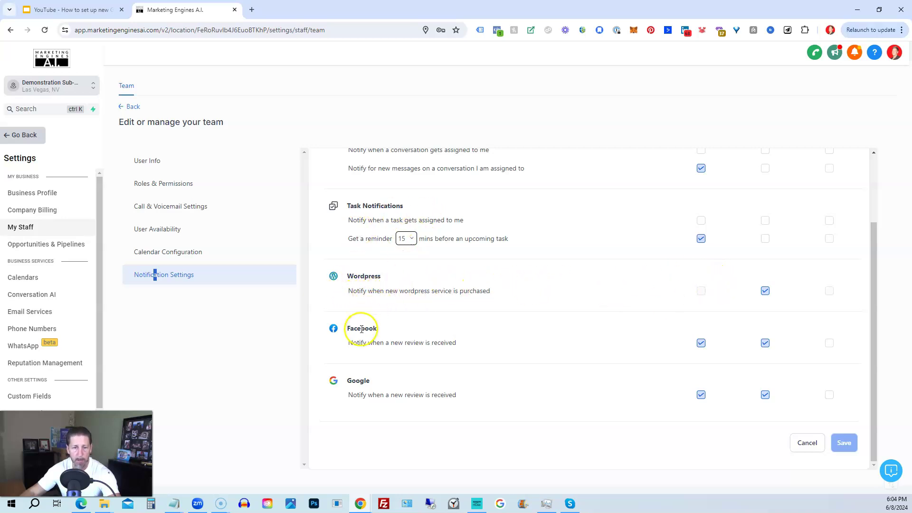
click(765, 291)
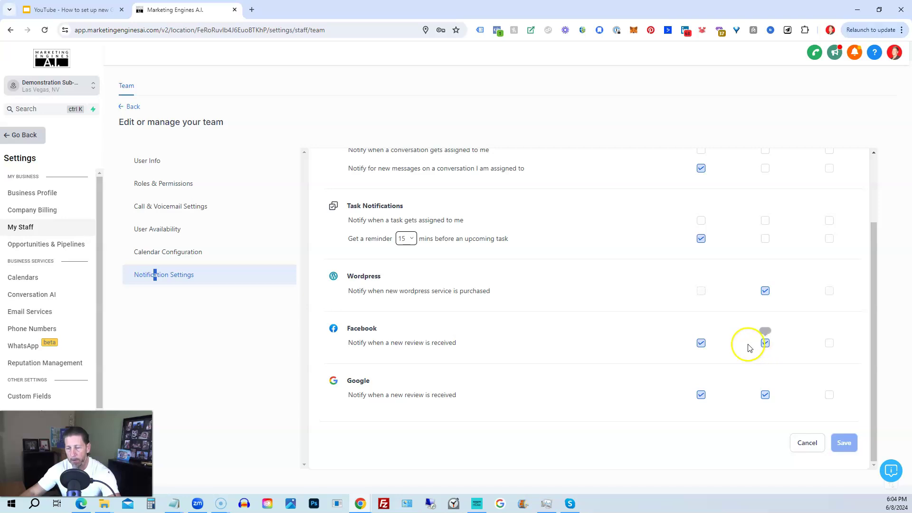
scroll(525, 340, up, 1)
scroll(524, 340, up, 2)
scroll(498, 337, down, 3)
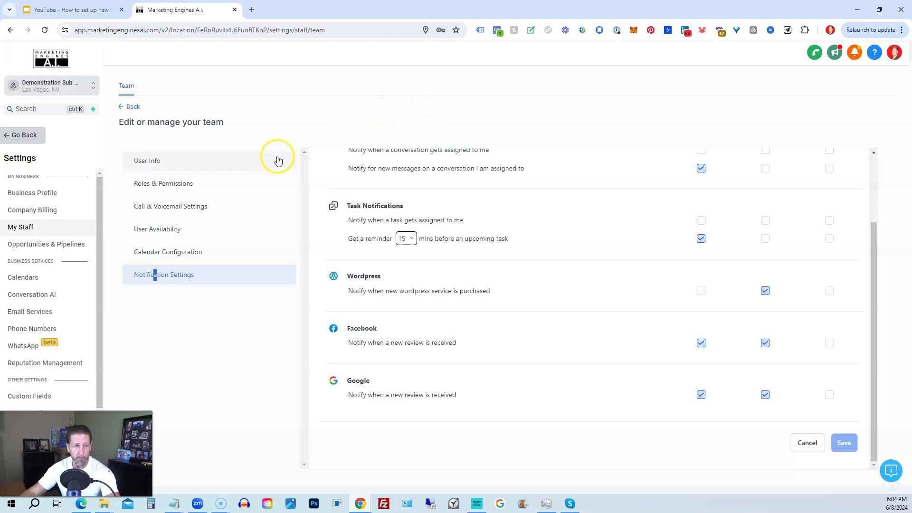
Leave the employee settings, return to the agency's Sub-Accounts list and search it for "Demonst".
click(132, 106)
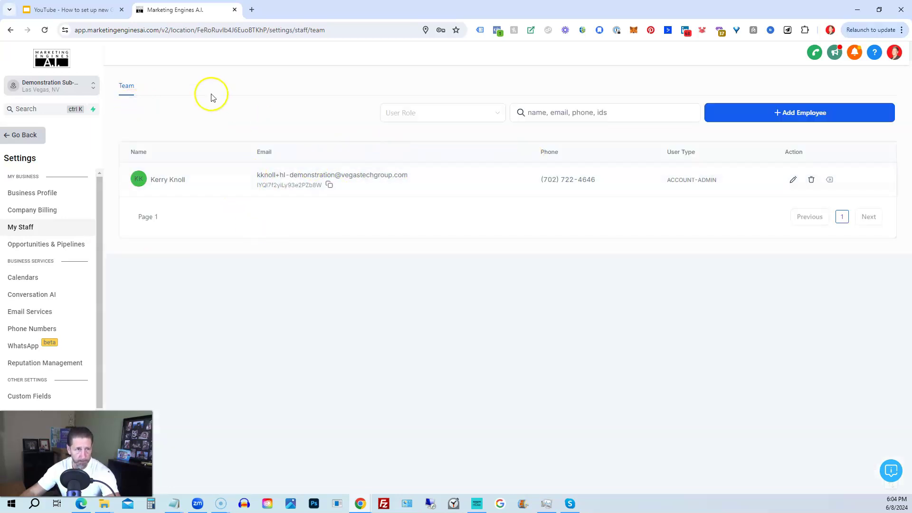
click(66, 89)
click(175, 115)
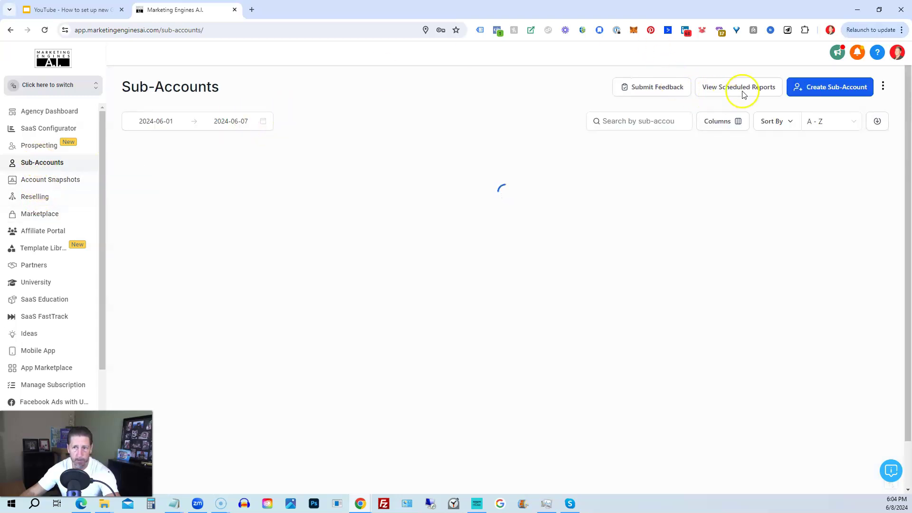
click(609, 122)
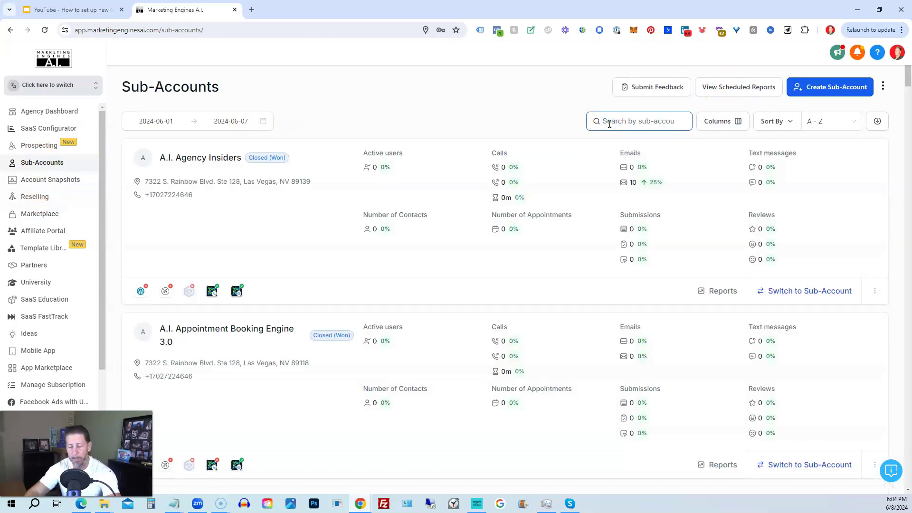
text(Demo)
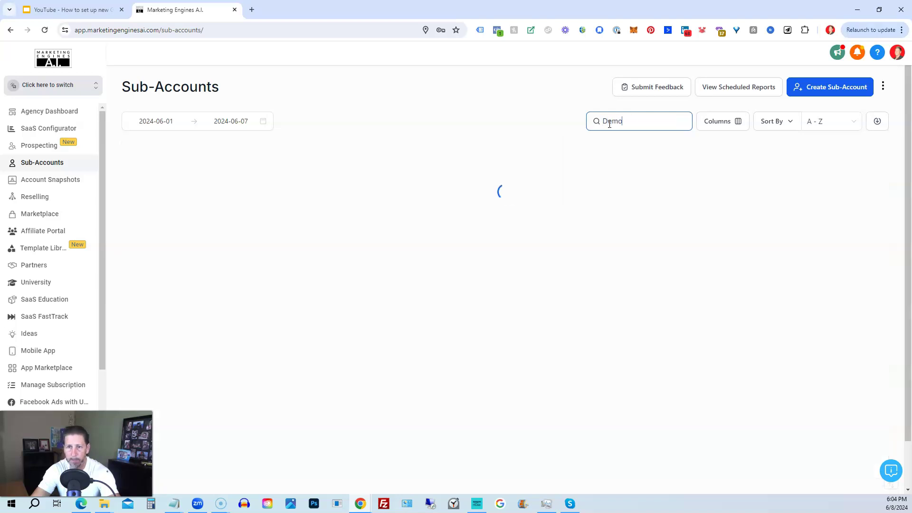
text(nst)
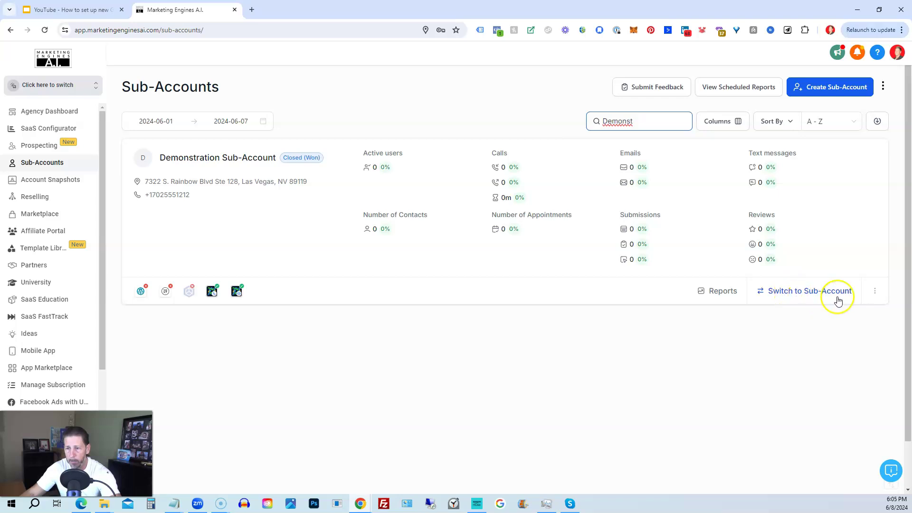
Open client management for Demonstration Sub-Account and show its SaaS settings.
click(875, 292)
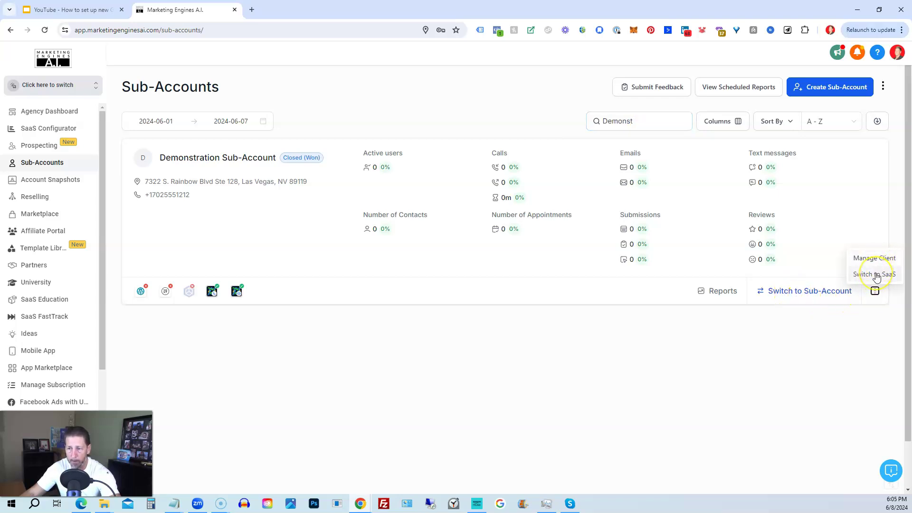
click(876, 258)
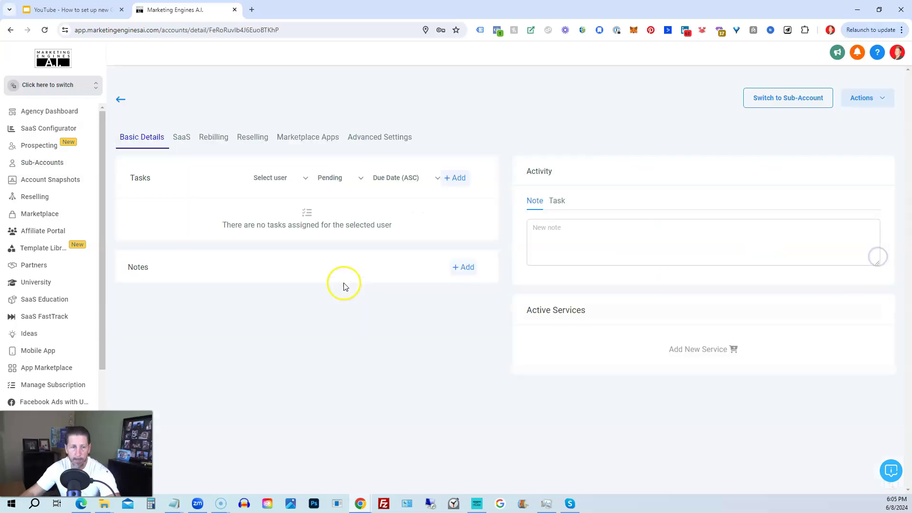
click(177, 141)
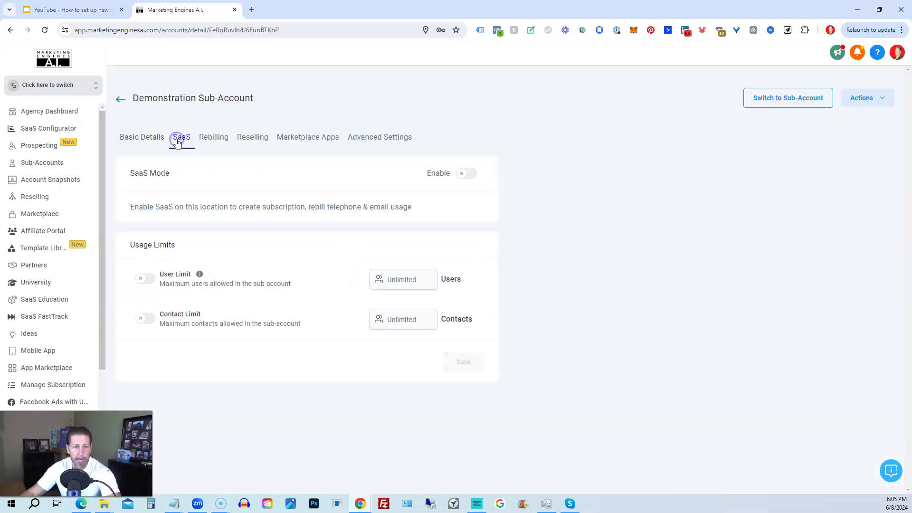
Start enabling SaaS Mode and examine the payment request options for link, email, SMS and existing Stripe customer.
click(465, 180)
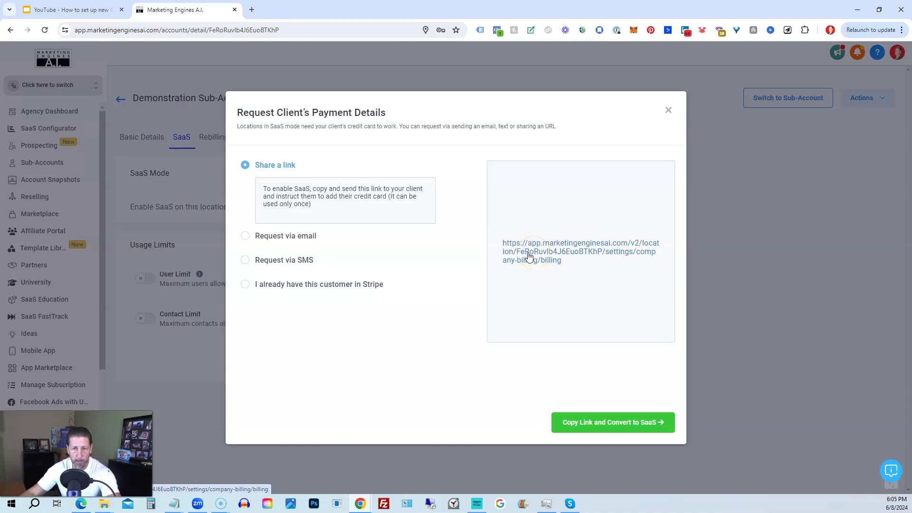
click(244, 236)
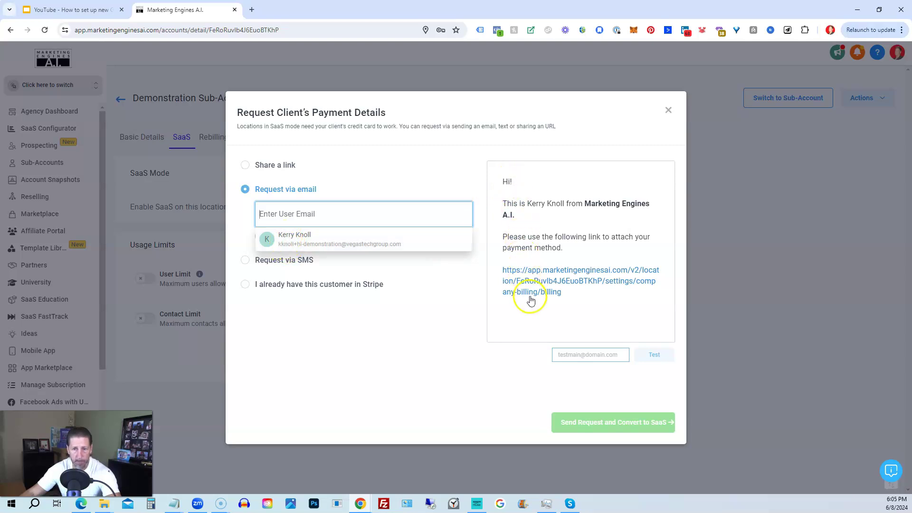
click(268, 260)
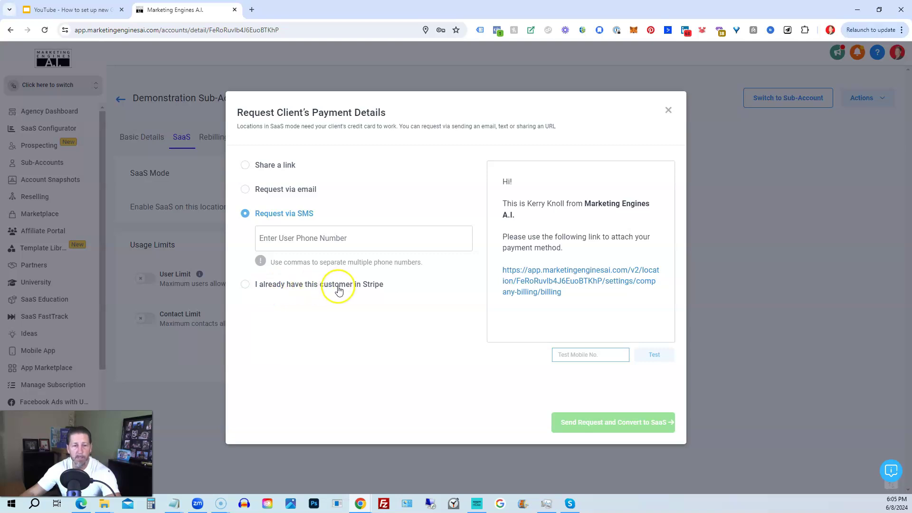
click(250, 286)
click(246, 287)
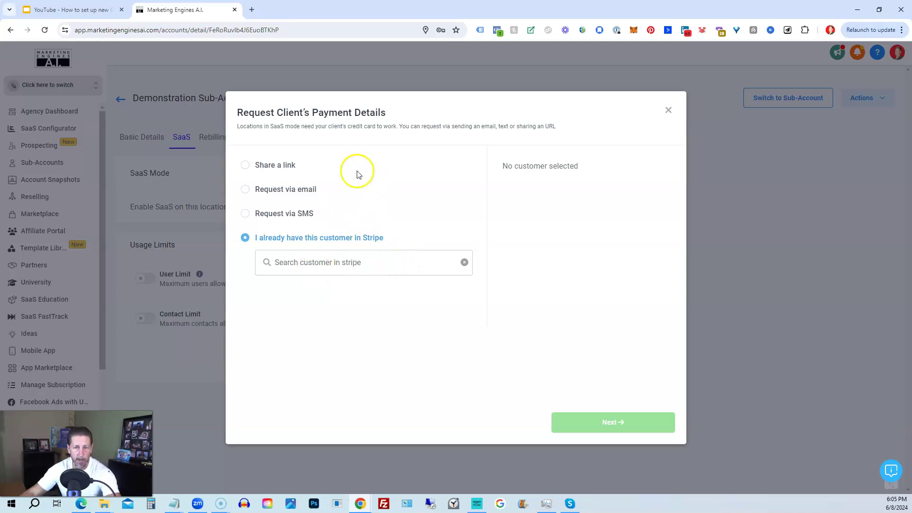
Choose Request via email with the staff user's email as recipient, and close the payment request without sending it.
click(245, 192)
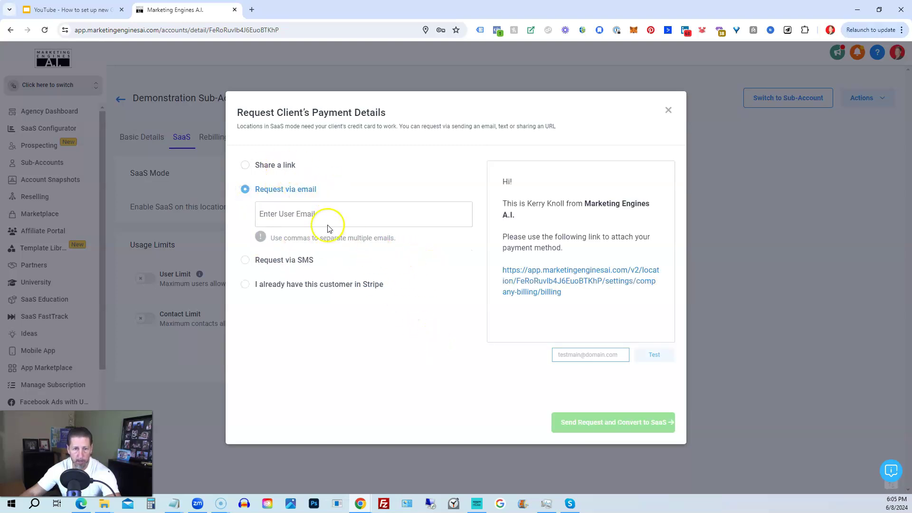
click(316, 214)
click(307, 242)
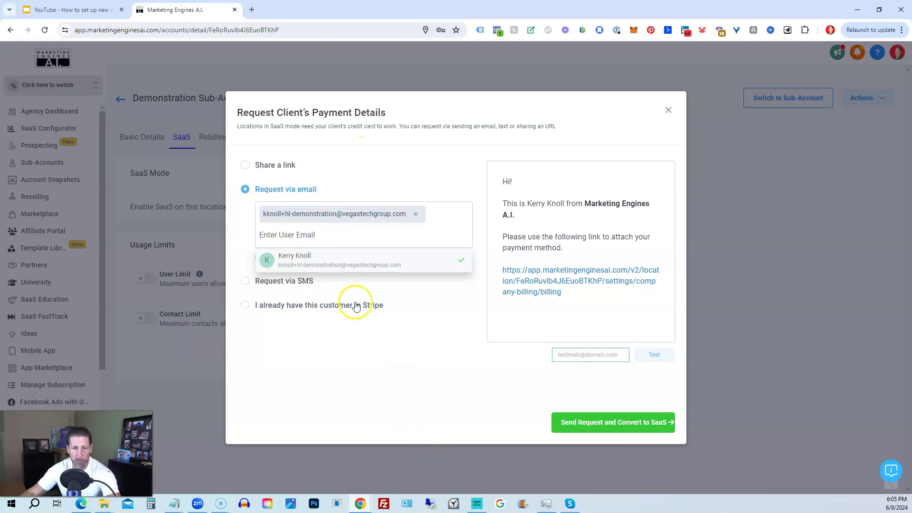
click(390, 150)
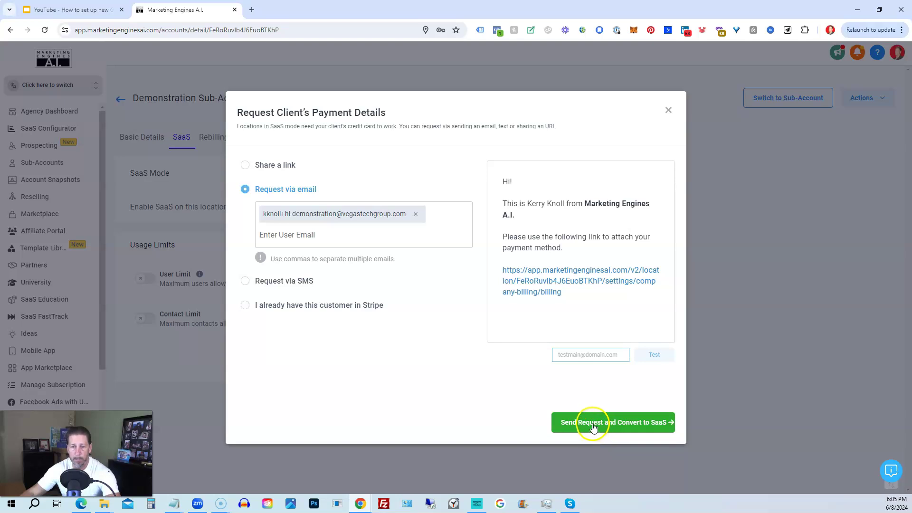
click(576, 357)
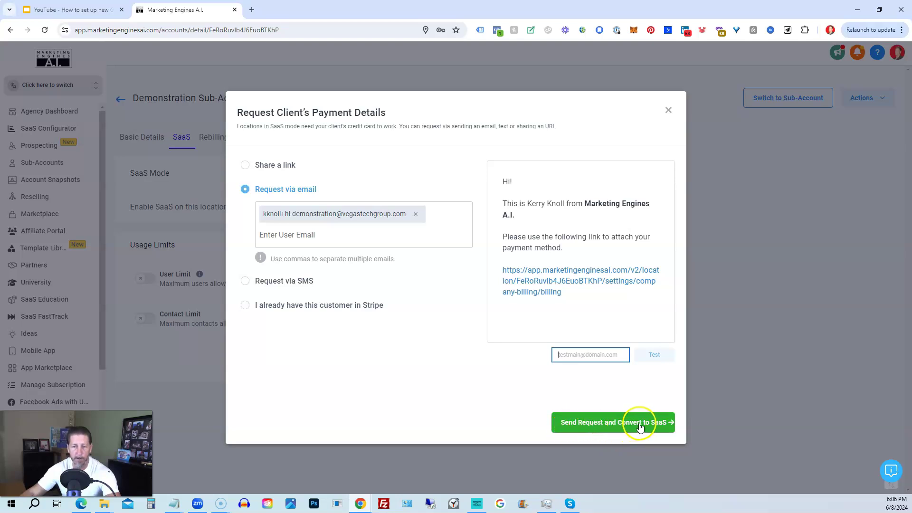
click(673, 115)
click(668, 111)
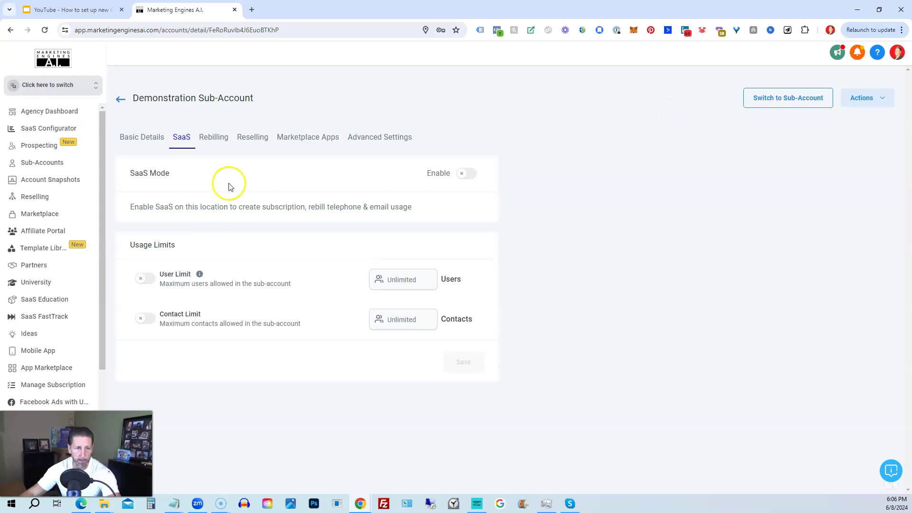
View the Dedicated IP rebilling options for Demonstration Sub-Account and return to its SaaS settings.
click(222, 139)
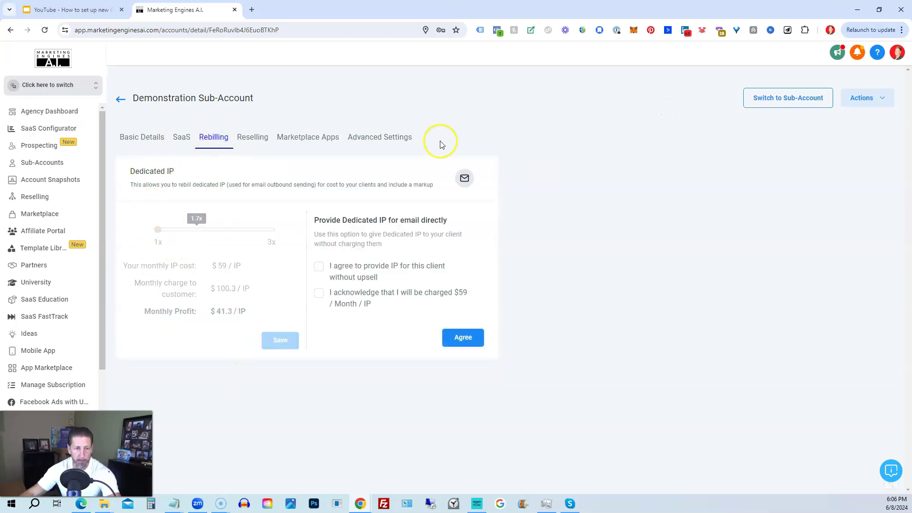
click(186, 137)
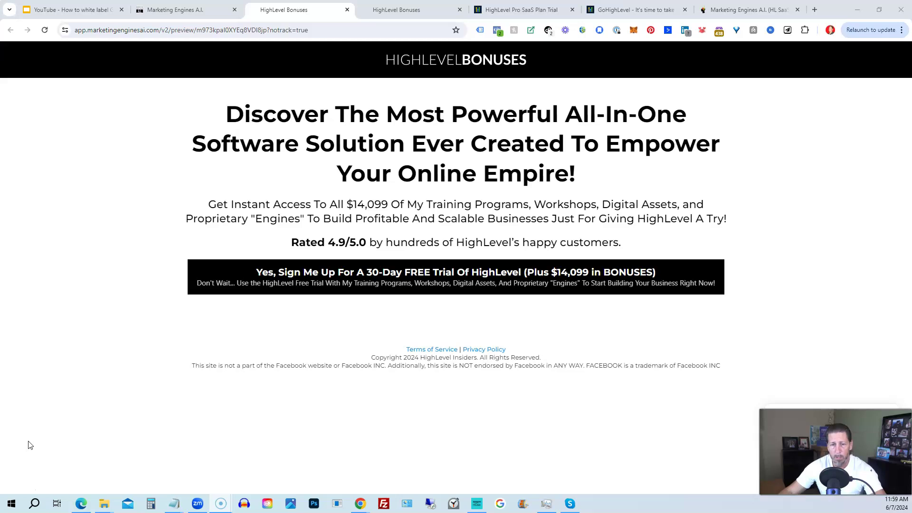
View the HighLevel Bonuses free-trial sign-up form, and examine the full bonuses page's introduction and HighLevel Insiders overview.
click(340, 286)
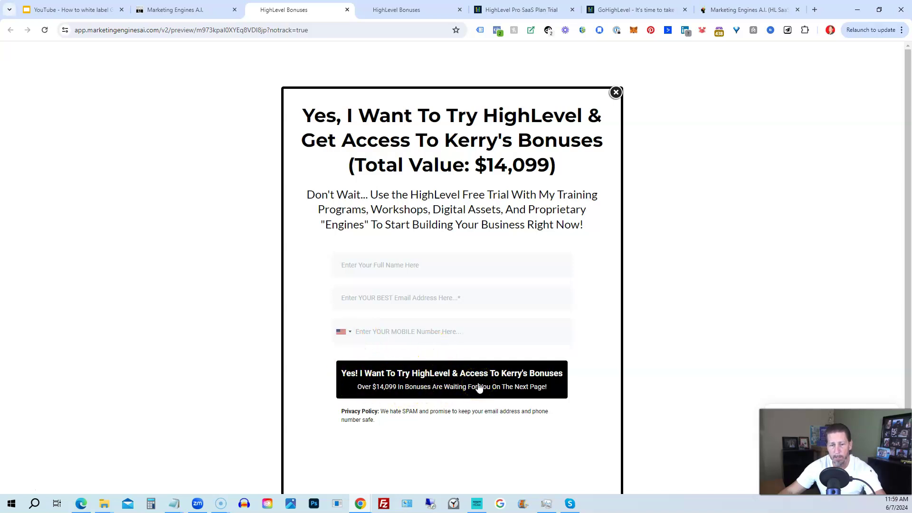
click(404, 10)
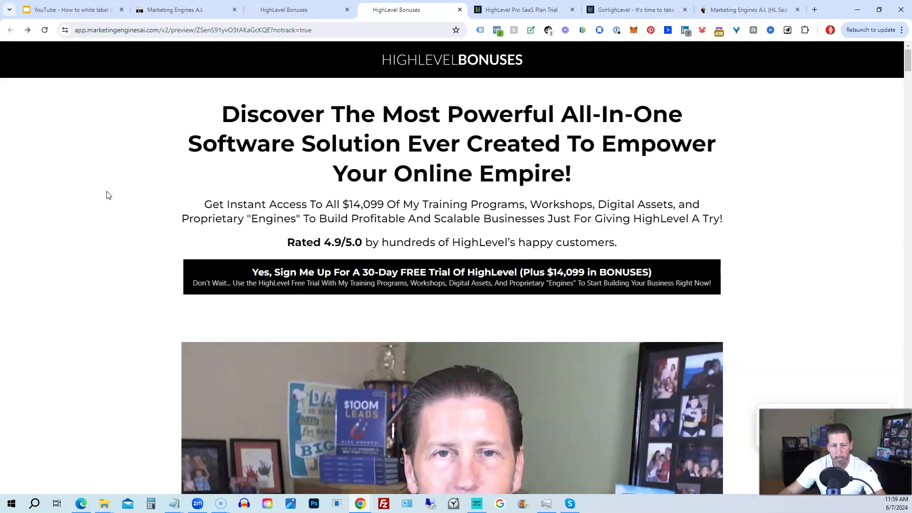
scroll(108, 196, down, 5)
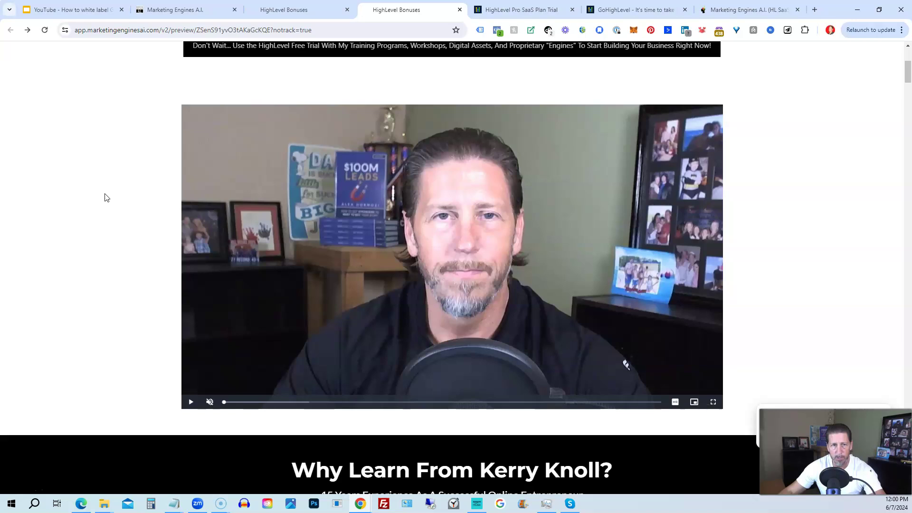
scroll(101, 199, down, 4)
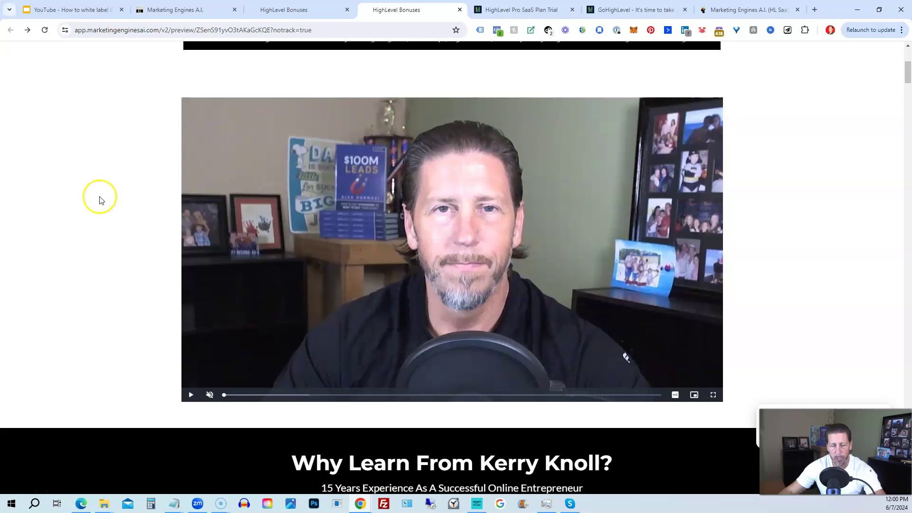
scroll(99, 200, down, 8)
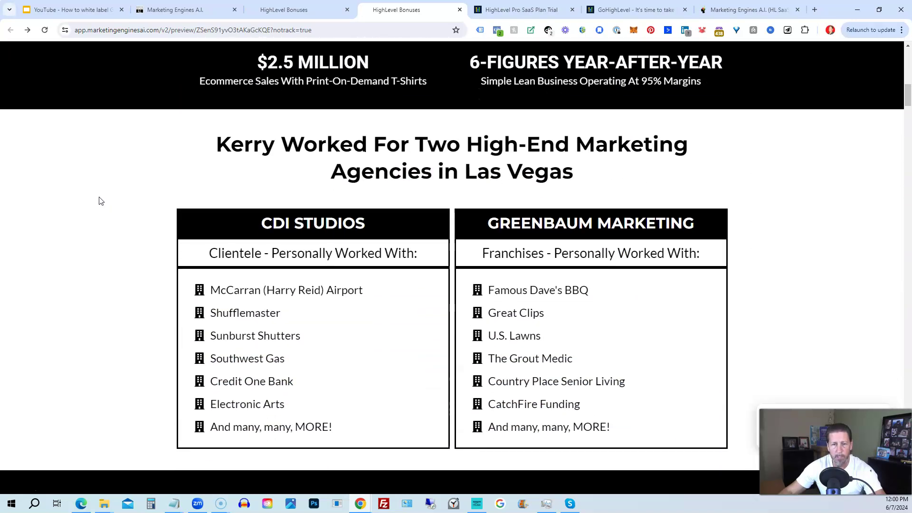
scroll(98, 203, down, 7)
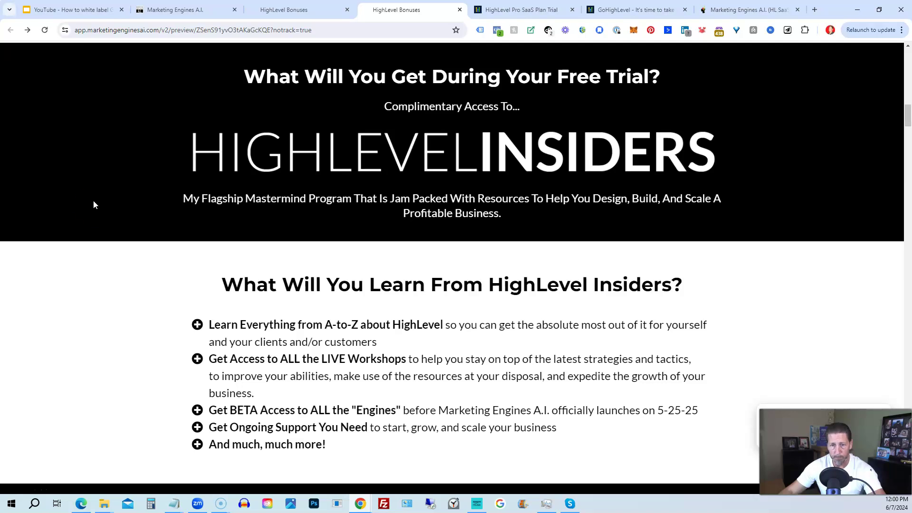
scroll(101, 230, down, 7)
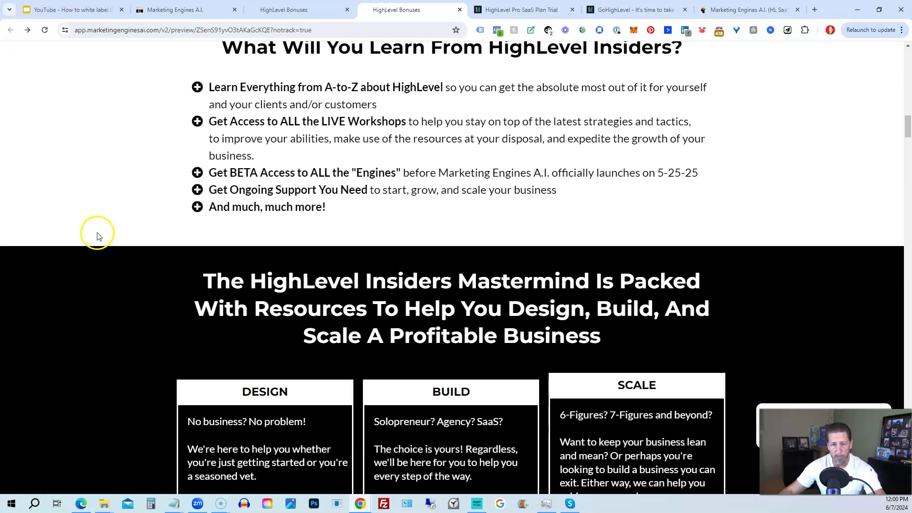
scroll(95, 232, down, 2)
scroll(94, 232, down, 1)
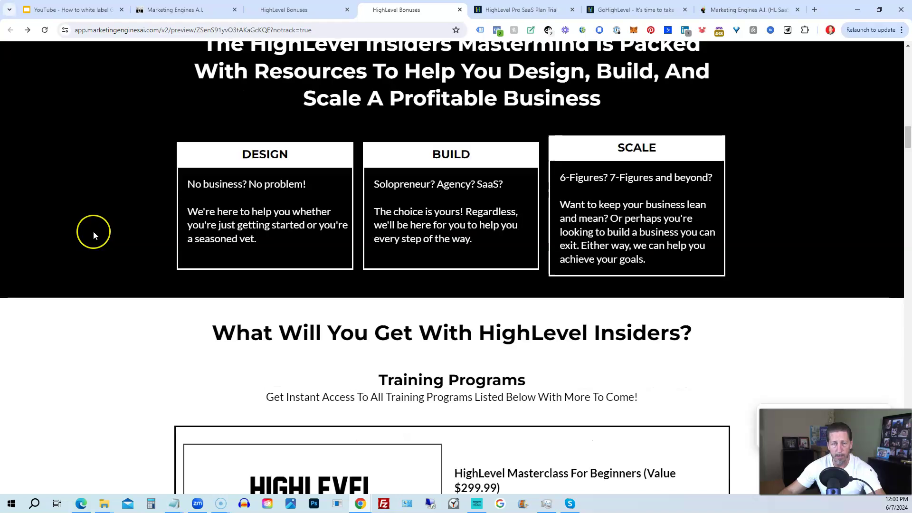
Examine the HighLevel Insiders training programs and the Marketing Engines A.I. BETA engines, from Appointment Booking through Customer Referral.
scroll(93, 231, down, 6)
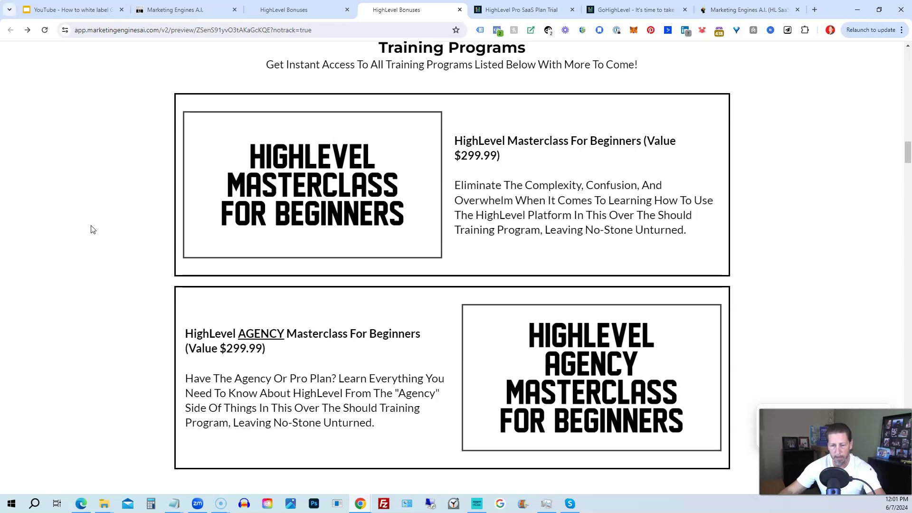
scroll(90, 230, down, 6)
scroll(89, 232, down, 3)
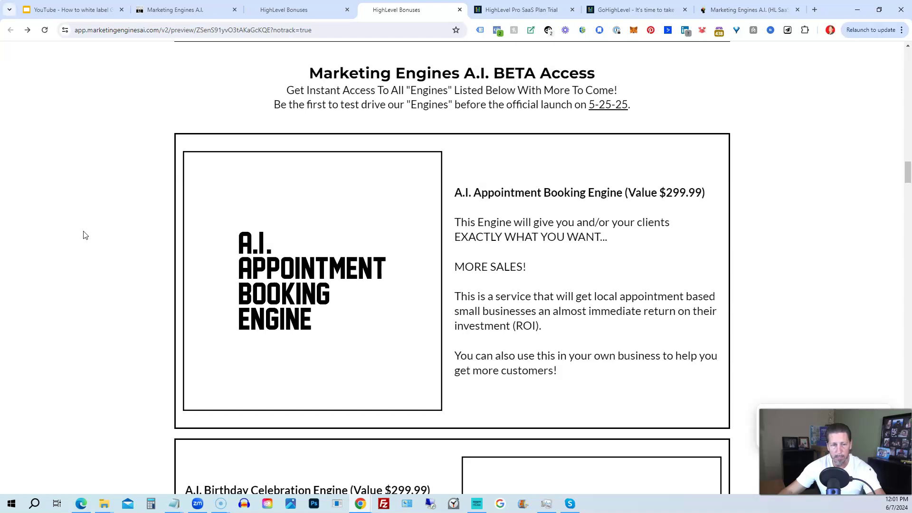
scroll(84, 235, down, 8)
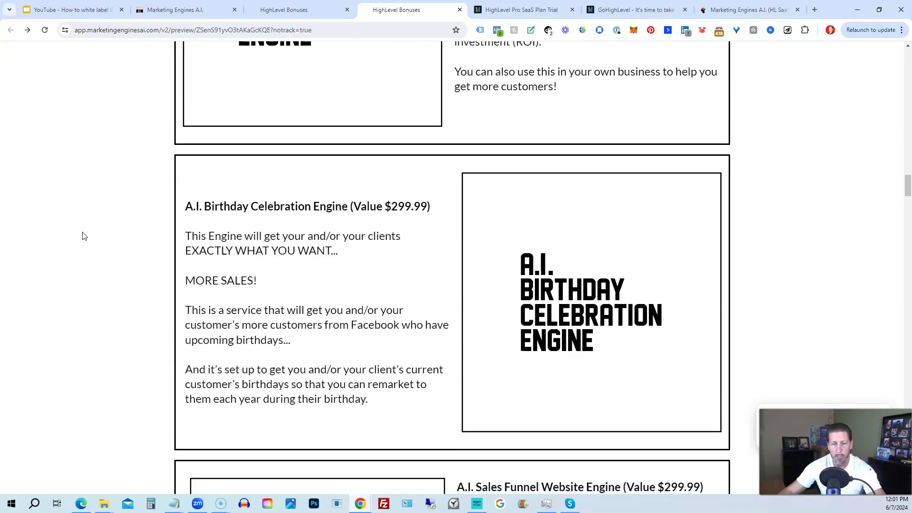
scroll(85, 236, down, 7)
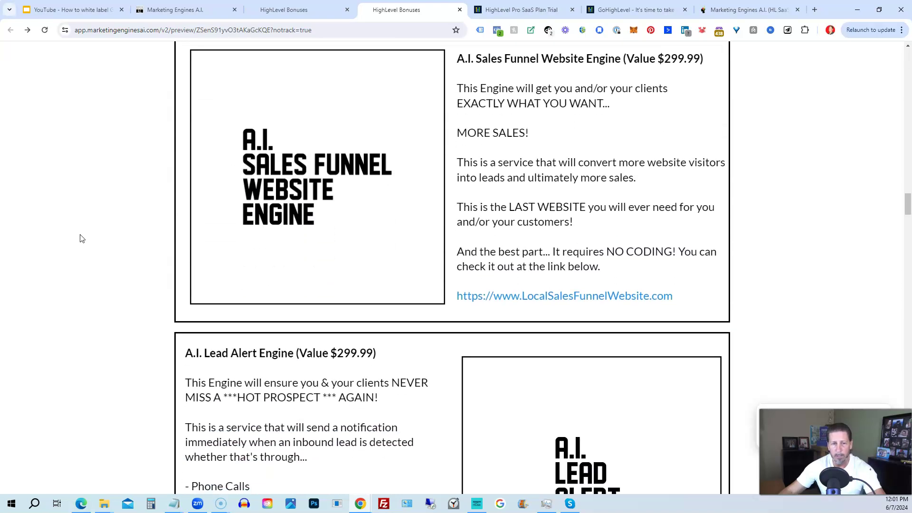
scroll(81, 238, down, 5)
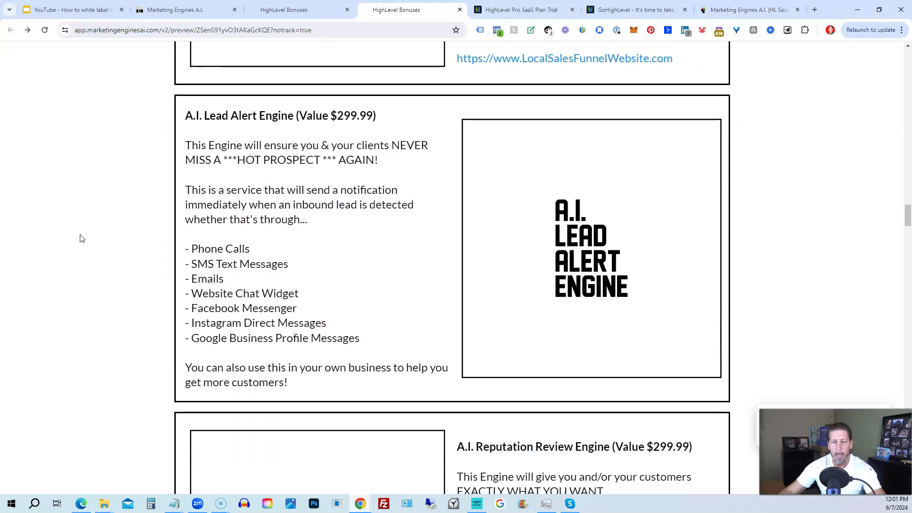
scroll(81, 238, down, 6)
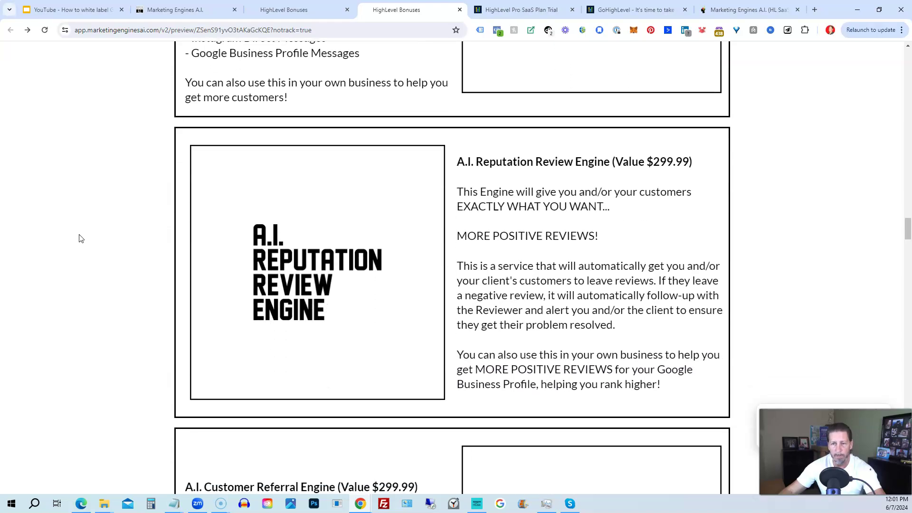
scroll(81, 238, down, 6)
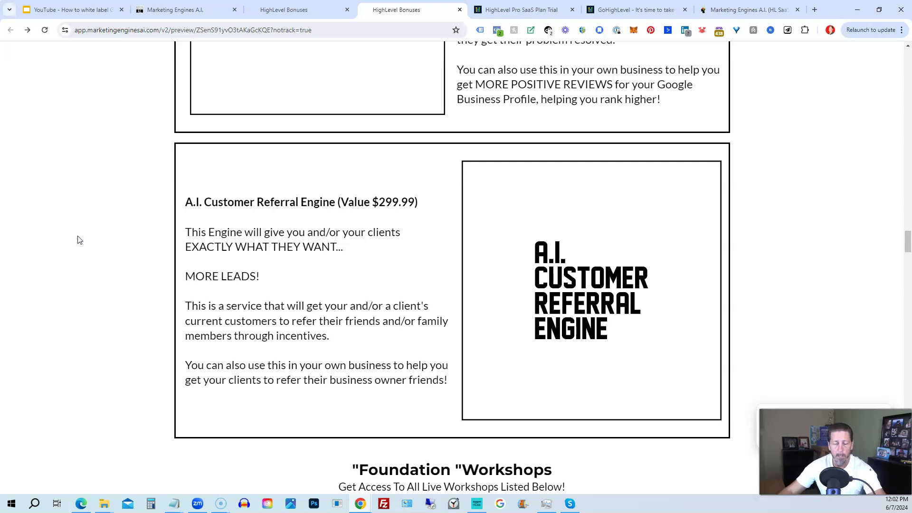
Examine the weekly "Foundation" Workshops, the Marketing Engine Workshops and the additional live Q&A and community bonuses.
scroll(79, 239, down, 2)
scroll(79, 240, down, 6)
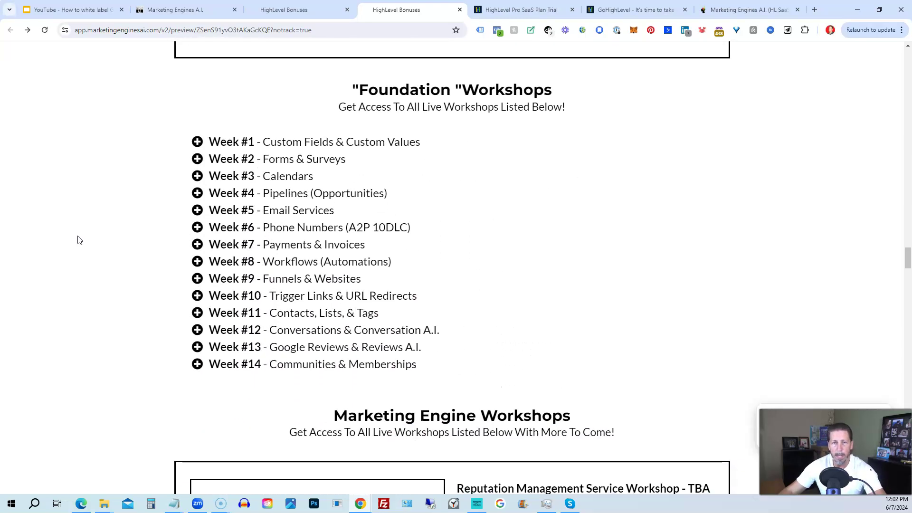
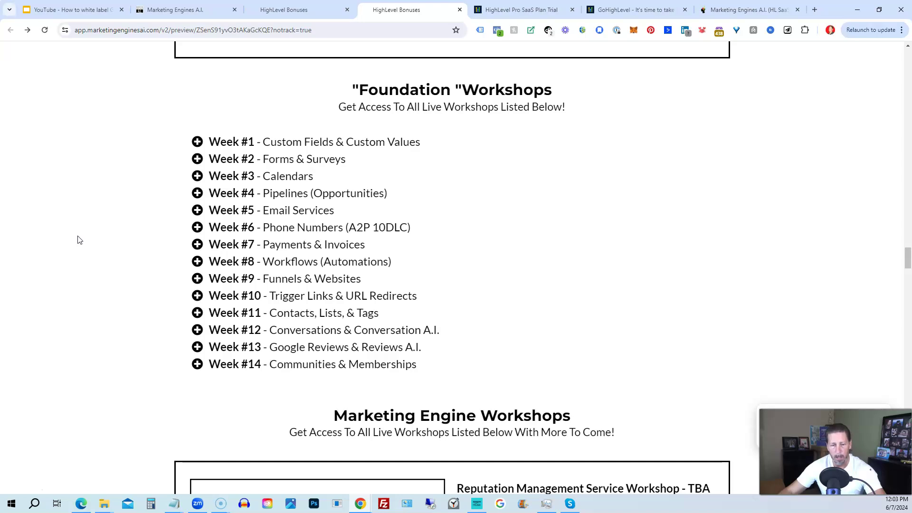
scroll(79, 240, down, 7)
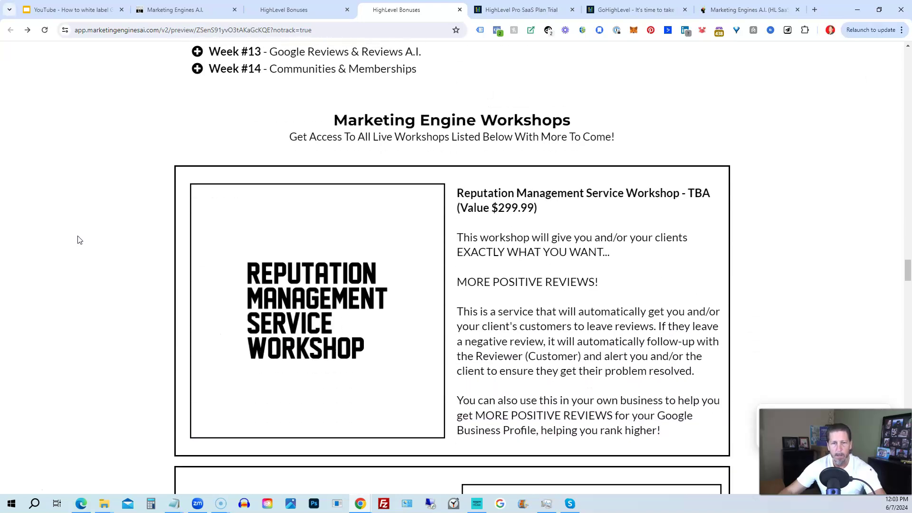
scroll(79, 240, down, 1)
scroll(80, 240, up, 1)
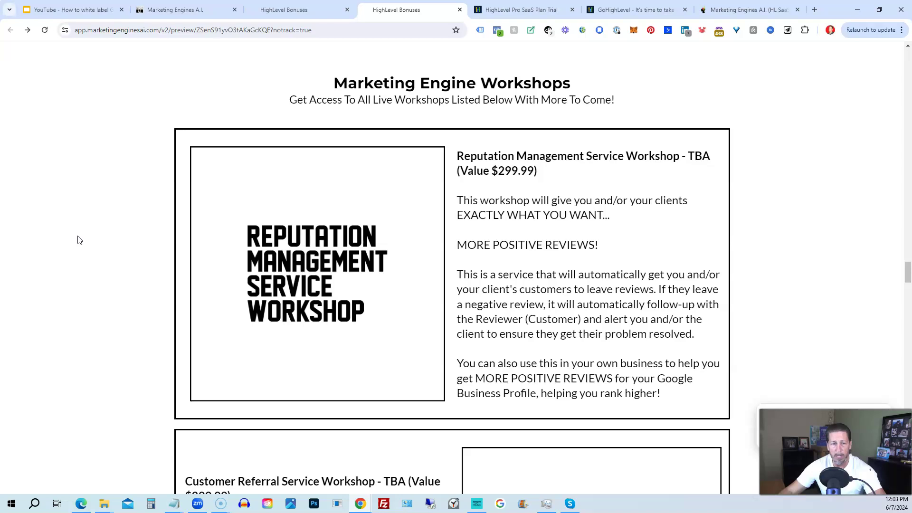
scroll(79, 239, down, 6)
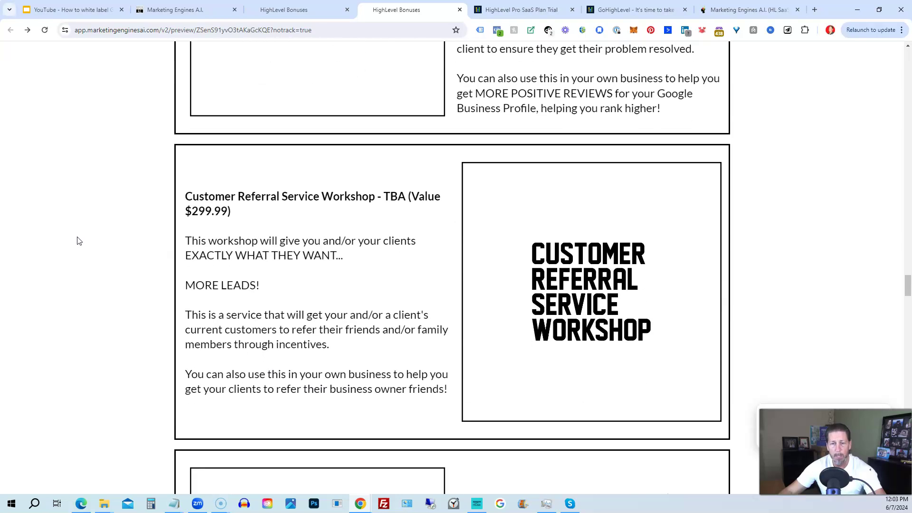
scroll(80, 240, down, 6)
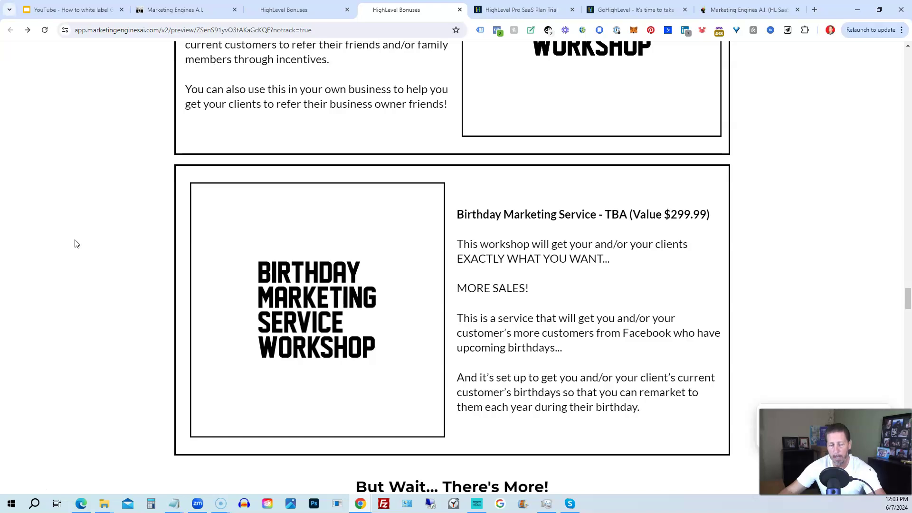
scroll(77, 244, down, 6)
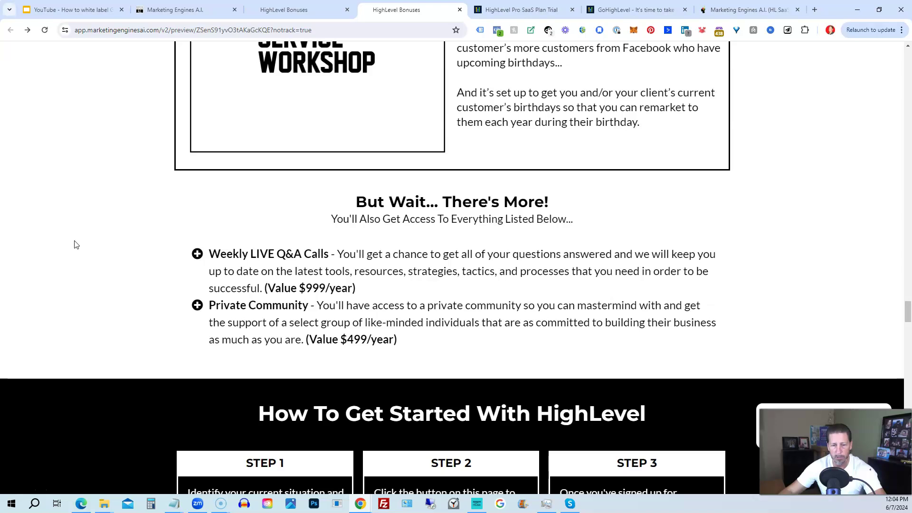
Examine the steps for getting started with HighLevel and the instructions for cancelling a subscription from Company Billing.
scroll(76, 244, down, 10)
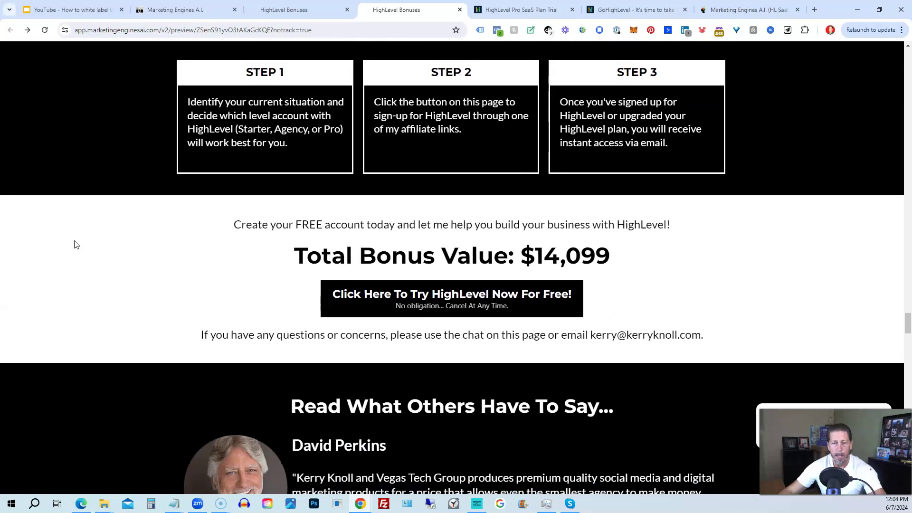
scroll(75, 245, down, 7)
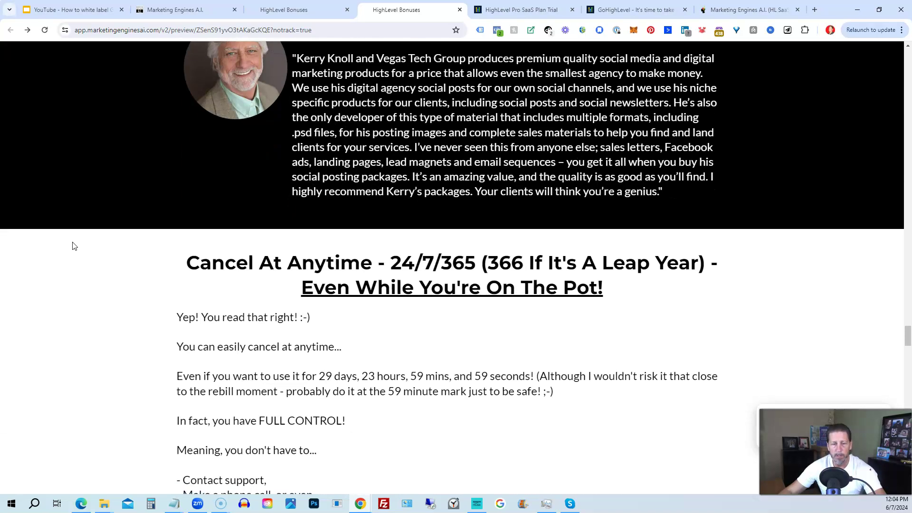
scroll(73, 246, down, 3)
scroll(74, 246, down, 1)
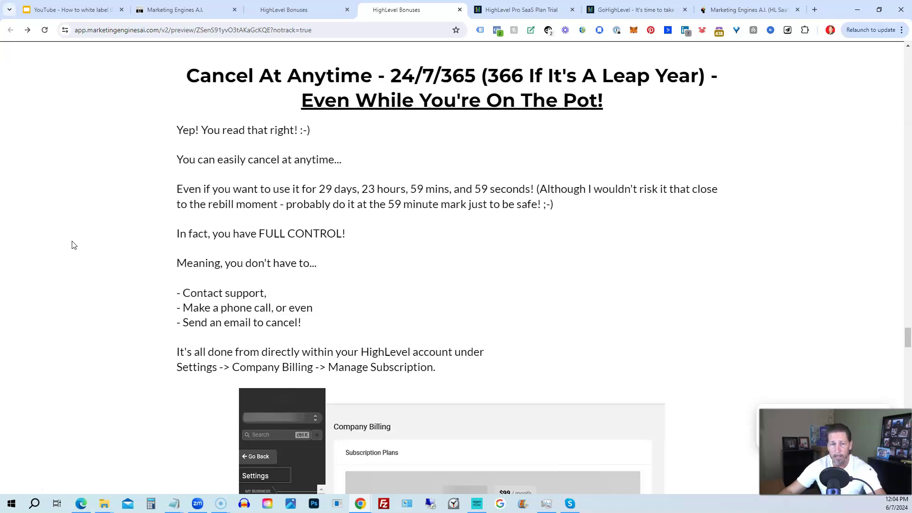
scroll(72, 245, down, 9)
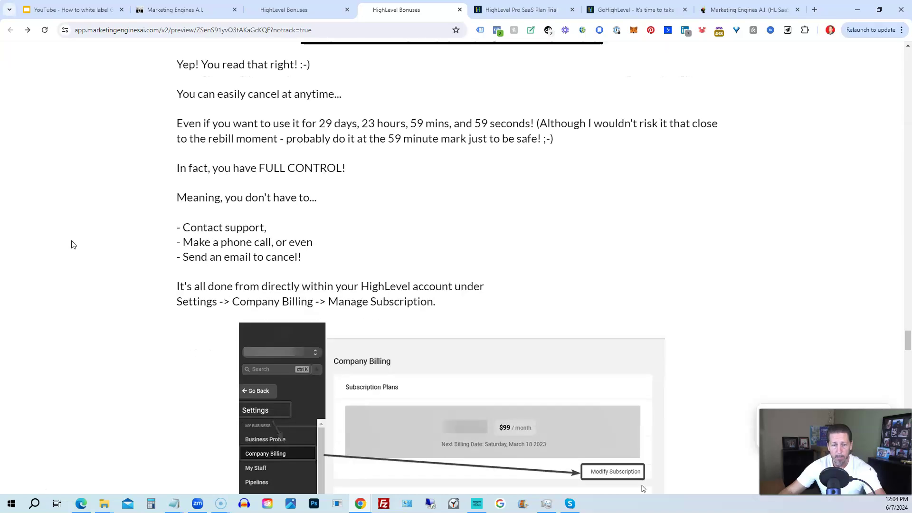
scroll(72, 244, down, 3)
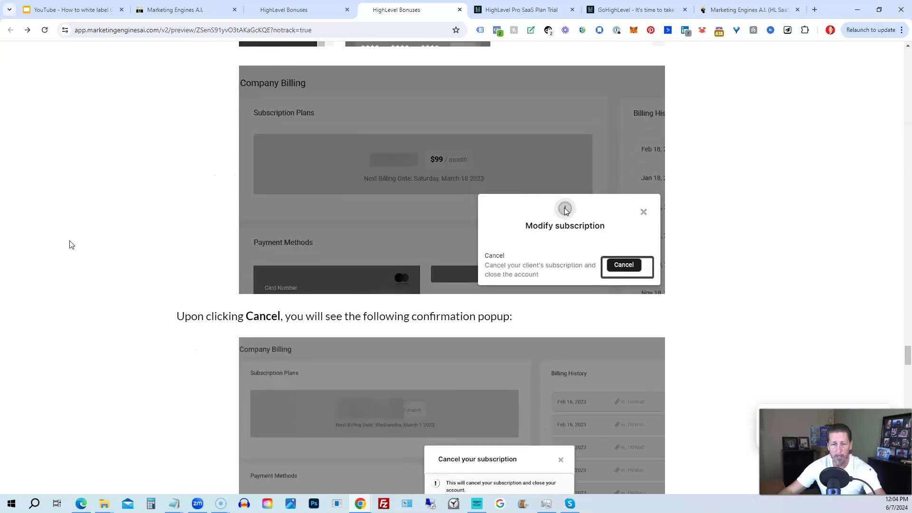
scroll(71, 245, down, 3)
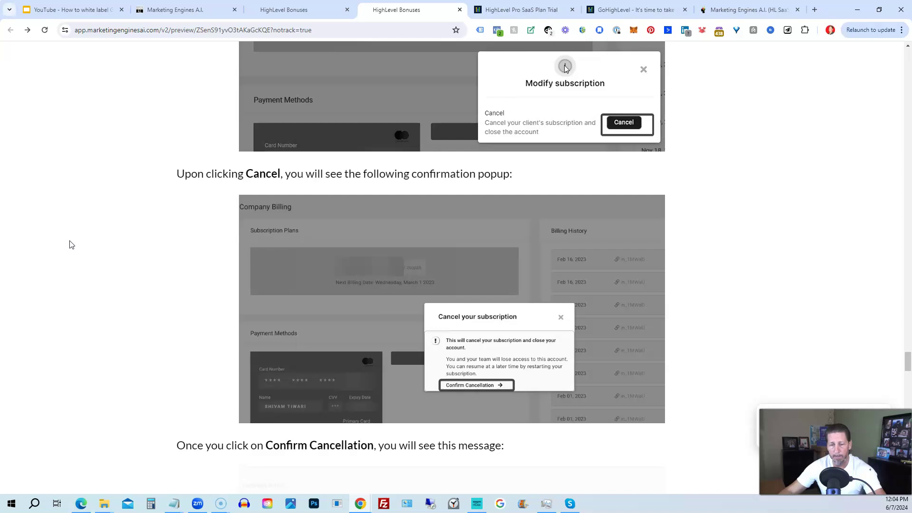
scroll(72, 244, down, 7)
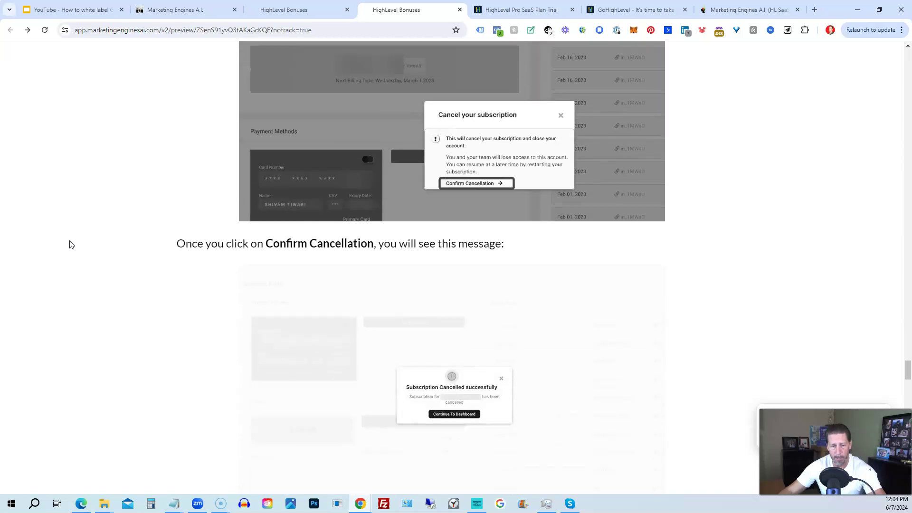
scroll(71, 245, down, 8)
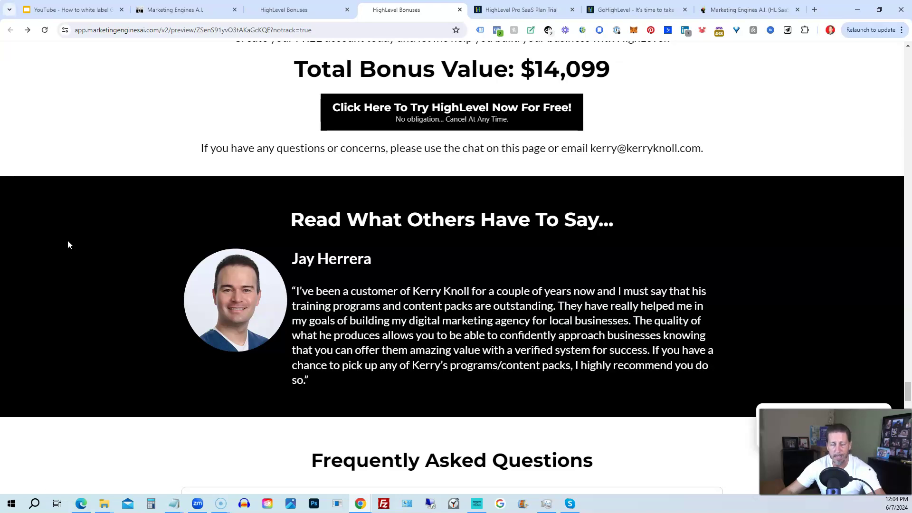
Examine the Frequently Asked Questions, the closing customer testimonial and the Important Disclosure on the bonuses page.
scroll(68, 241, down, 7)
scroll(68, 244, down, 1)
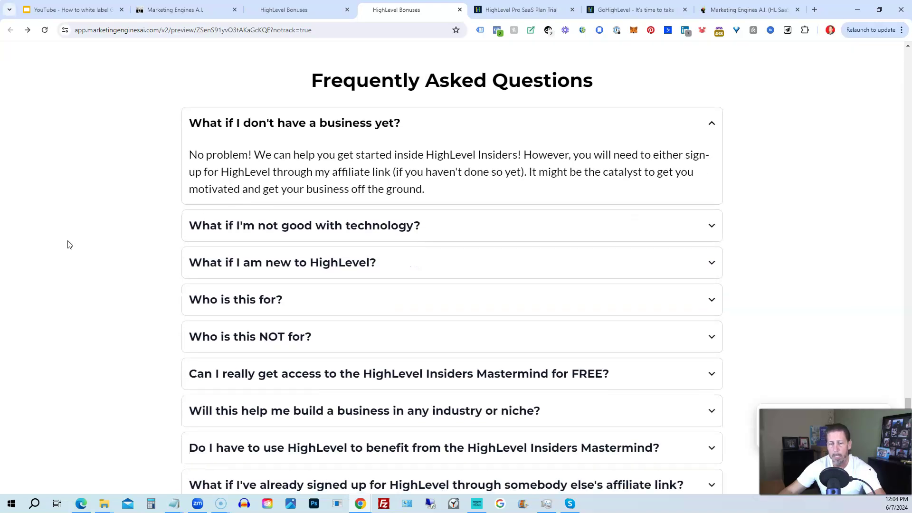
scroll(68, 245, down, 1)
scroll(67, 244, up, 1)
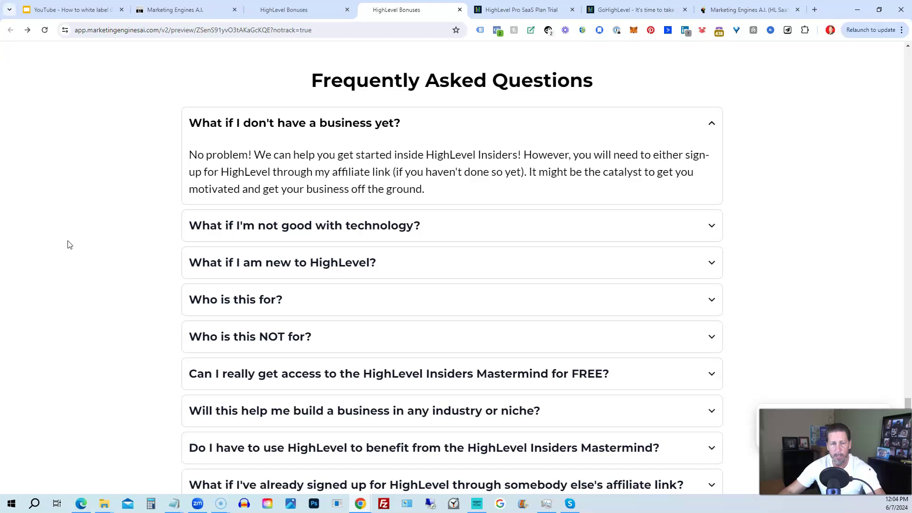
scroll(68, 245, down, 1)
scroll(68, 244, down, 7)
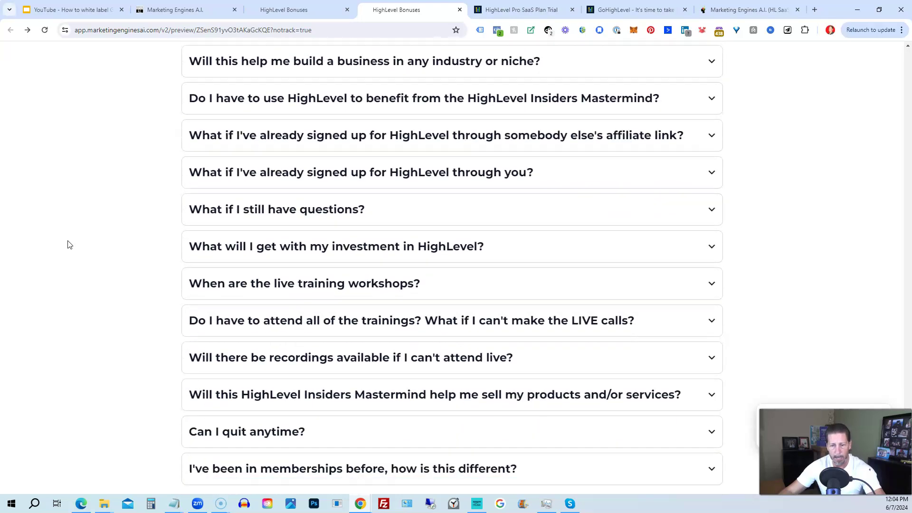
scroll(68, 245, down, 3)
scroll(68, 245, down, 2)
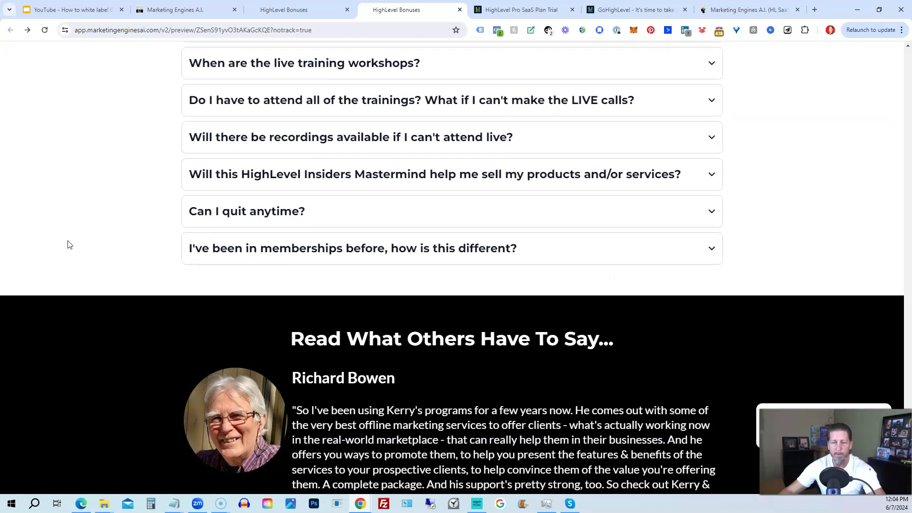
scroll(68, 244, down, 2)
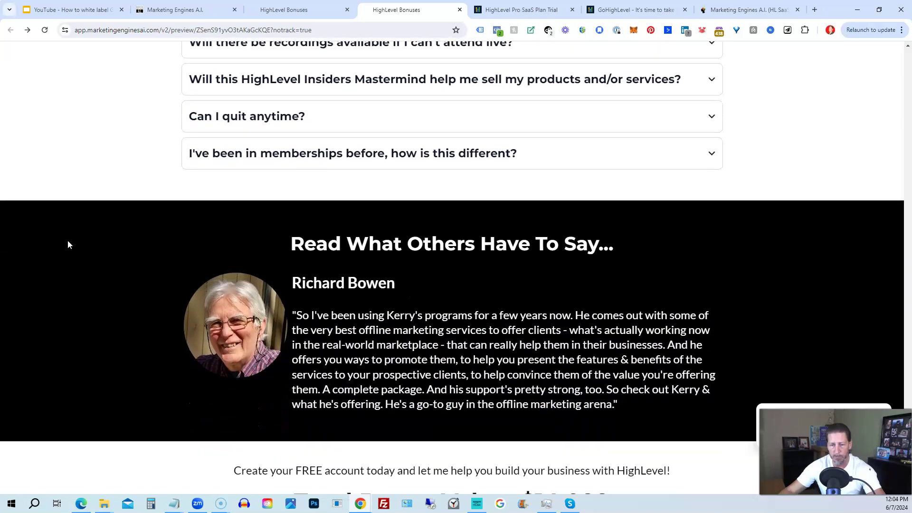
scroll(68, 241, down, 7)
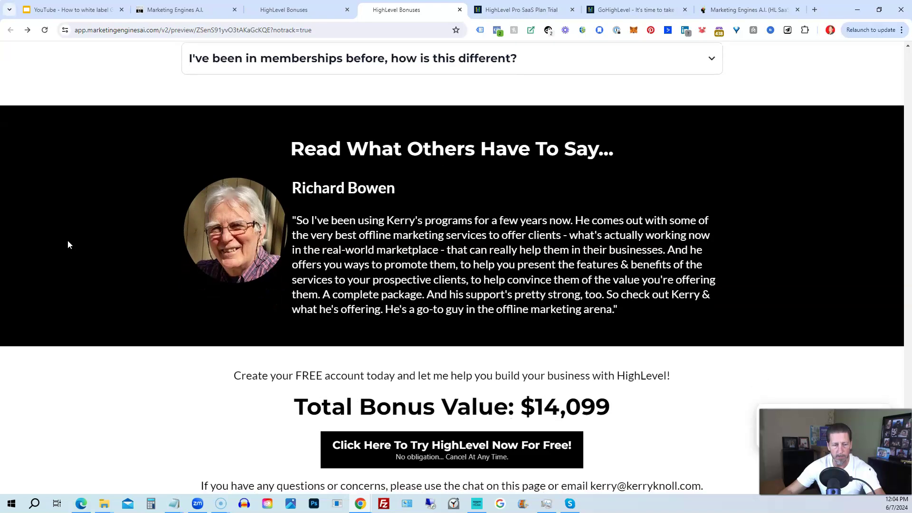
scroll(68, 244, down, 1)
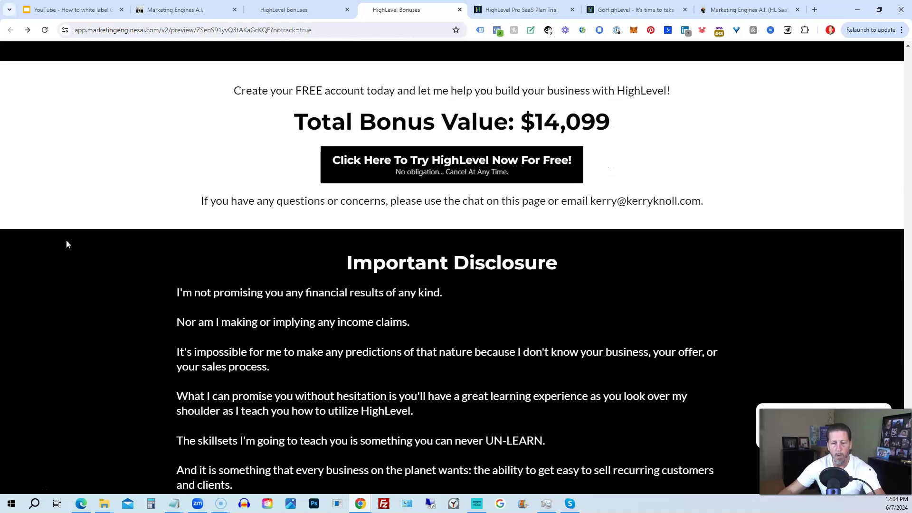
scroll(68, 244, down, 1)
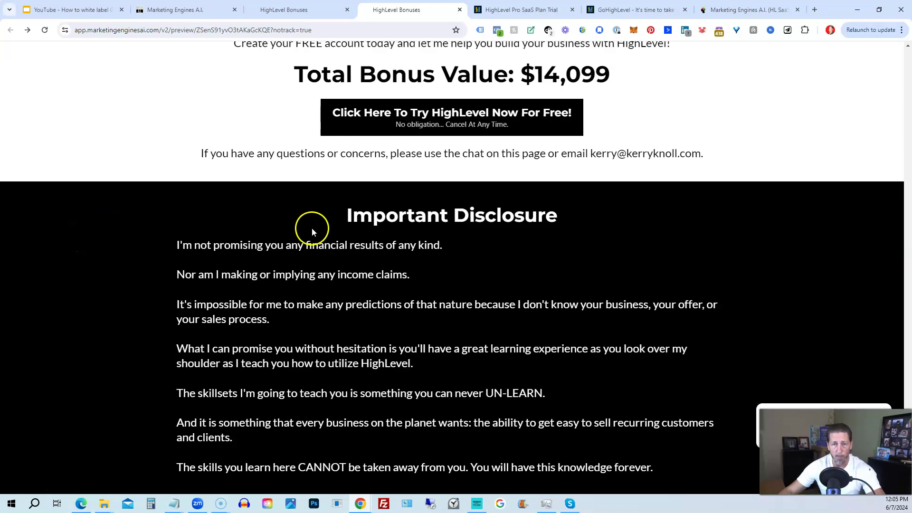
View the HighLevel free-trial and upgrade options, check the HighLevel Pro upgrade form and SaaS plan trial page, and return to the options.
click(387, 125)
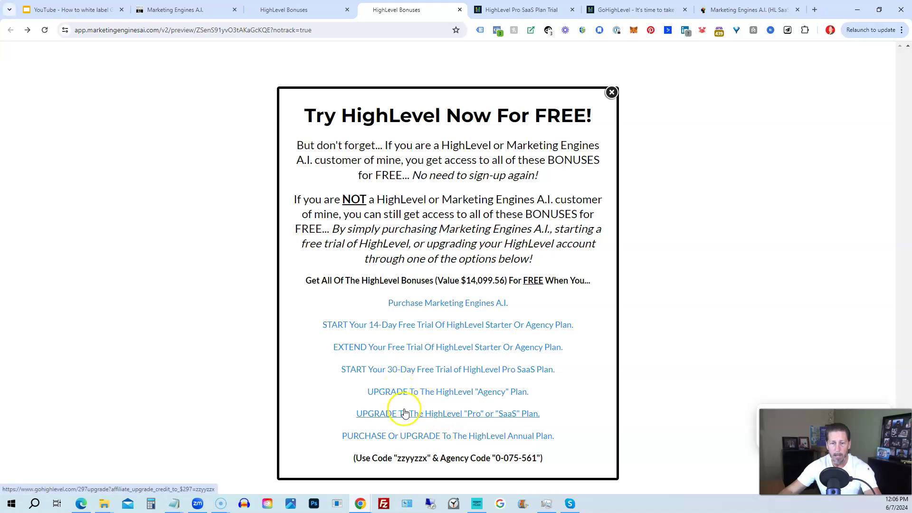
click(613, 10)
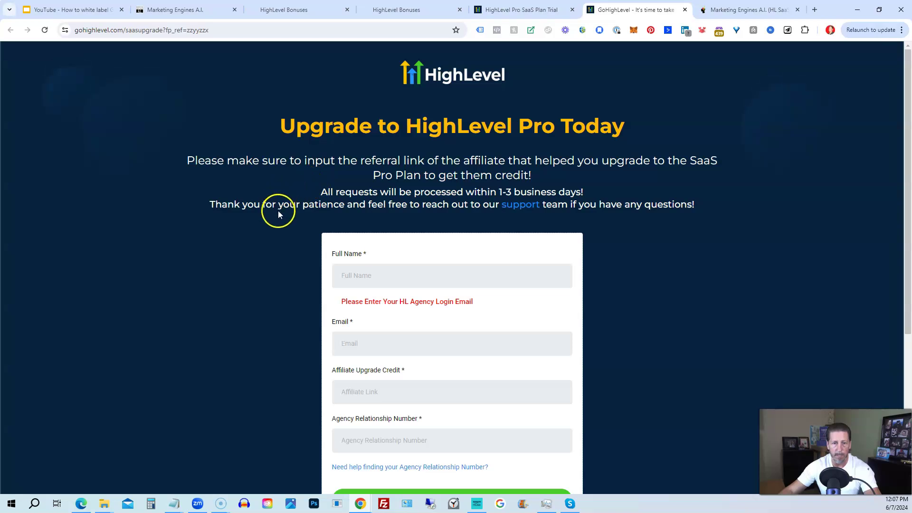
scroll(268, 215, down, 1)
scroll(266, 221, down, 1)
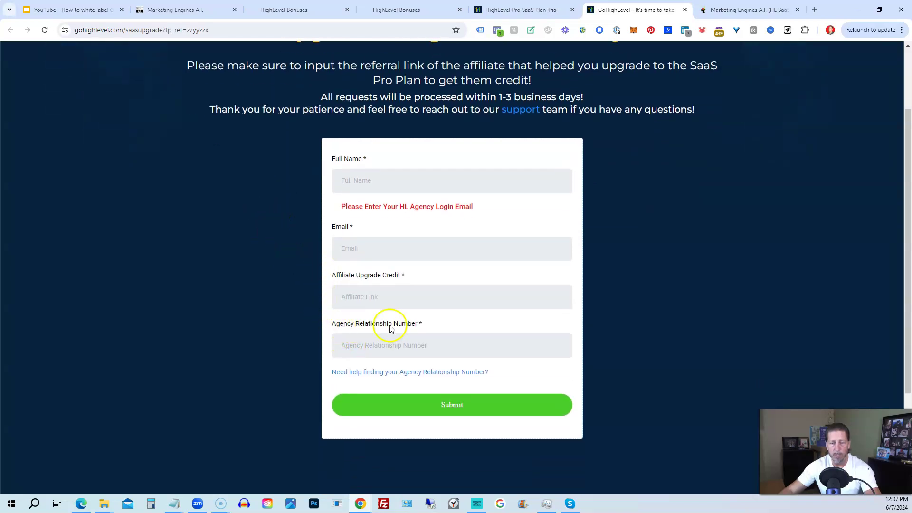
click(526, 8)
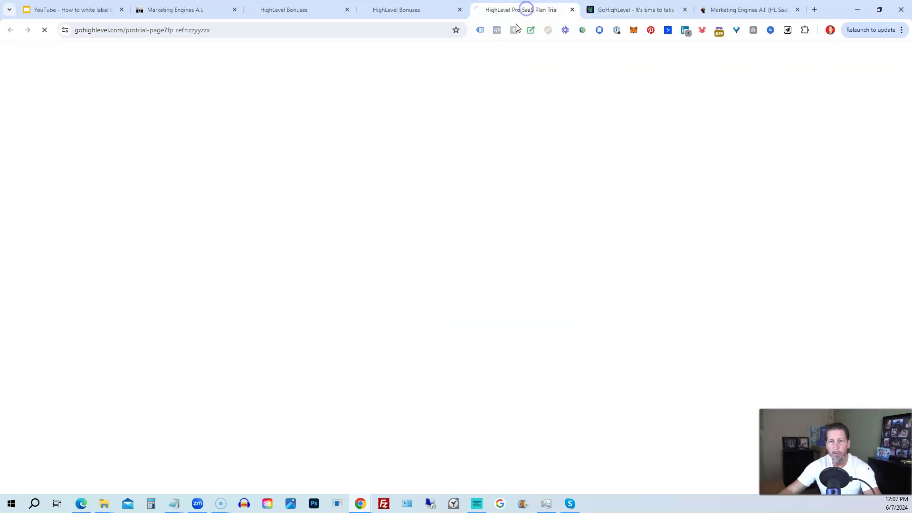
click(397, 9)
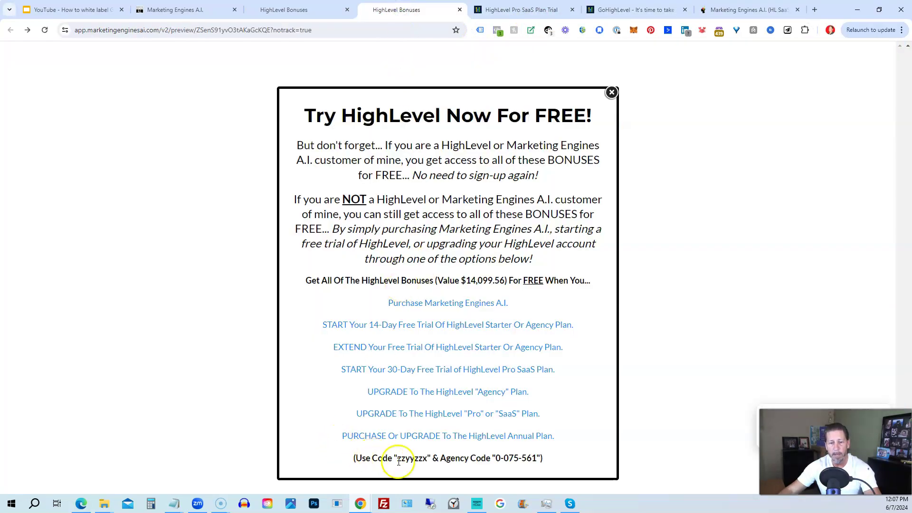
Highlight the agency code and the referral code below the HighLevel sign-up options, and briefly check the HighLevel upgrade page.
drag(496, 458, 537, 458)
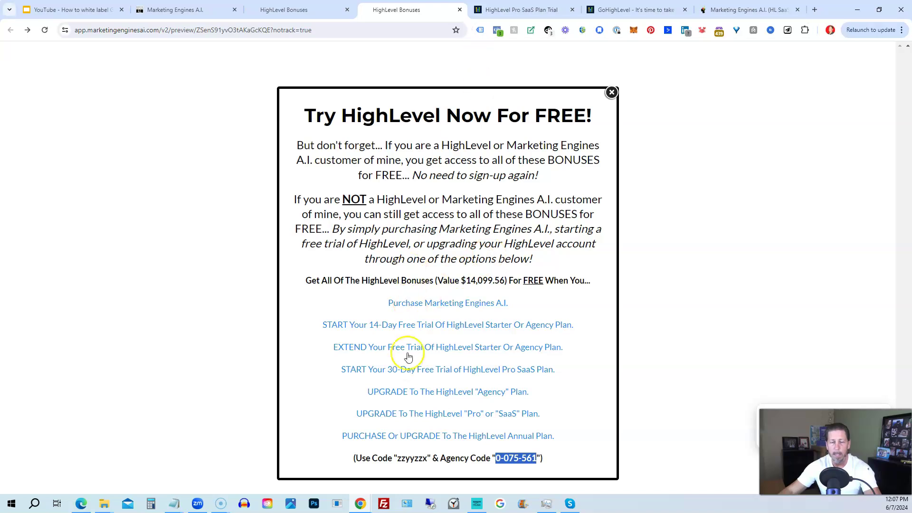
drag(398, 458, 429, 459)
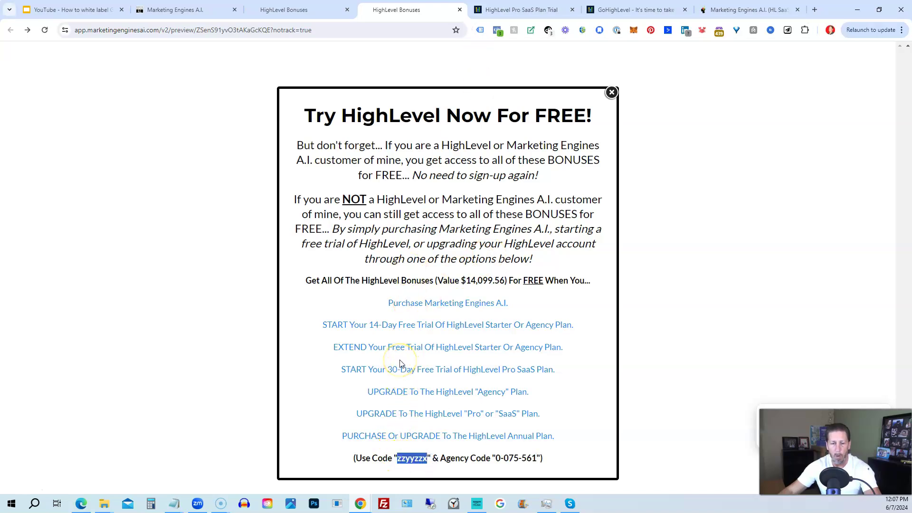
click(605, 9)
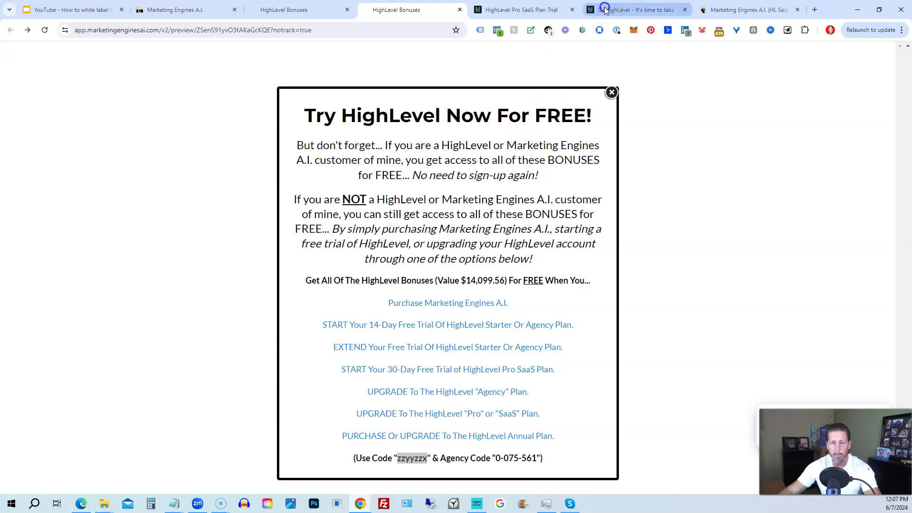
click(425, 10)
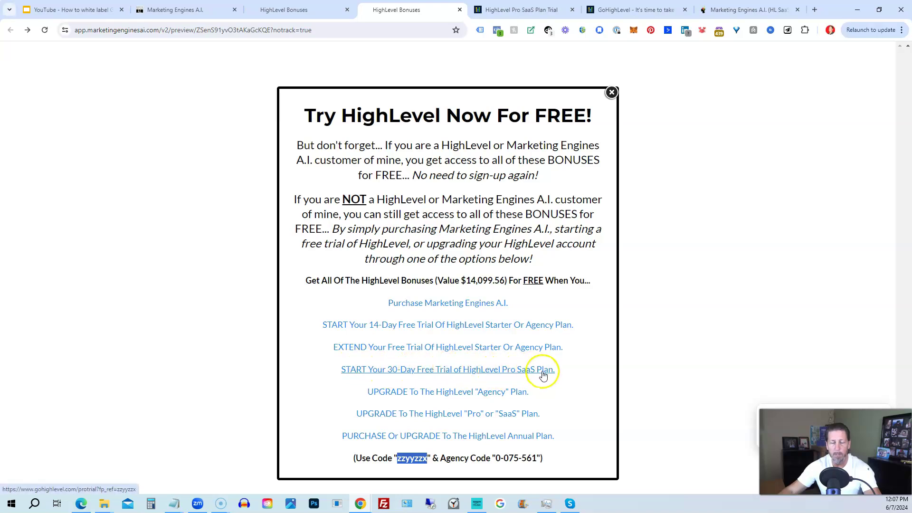
Examine the SaaS Pro Plan features and the 14-day trial sign-up form on the HighLevel Pro trial page, and return to the bonus options.
click(517, 11)
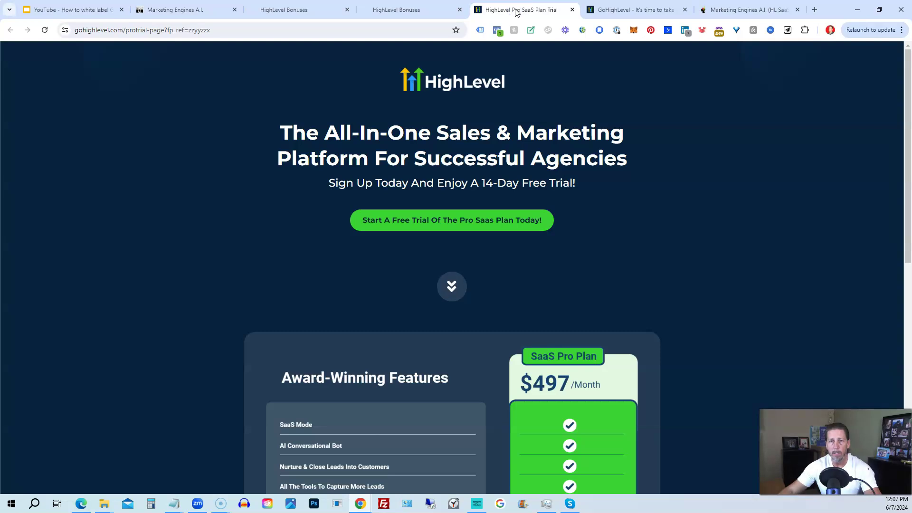
scroll(403, 271, down, 3)
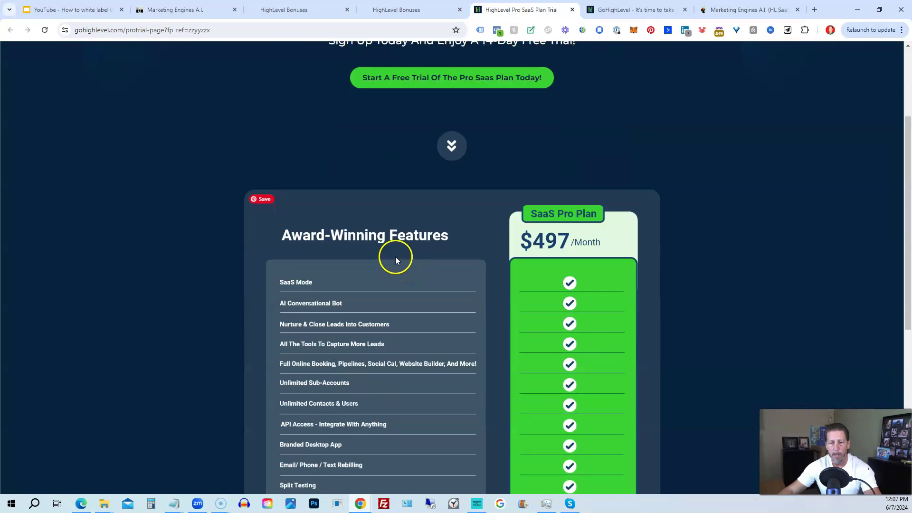
scroll(392, 237, down, 3)
scroll(452, 348, down, 4)
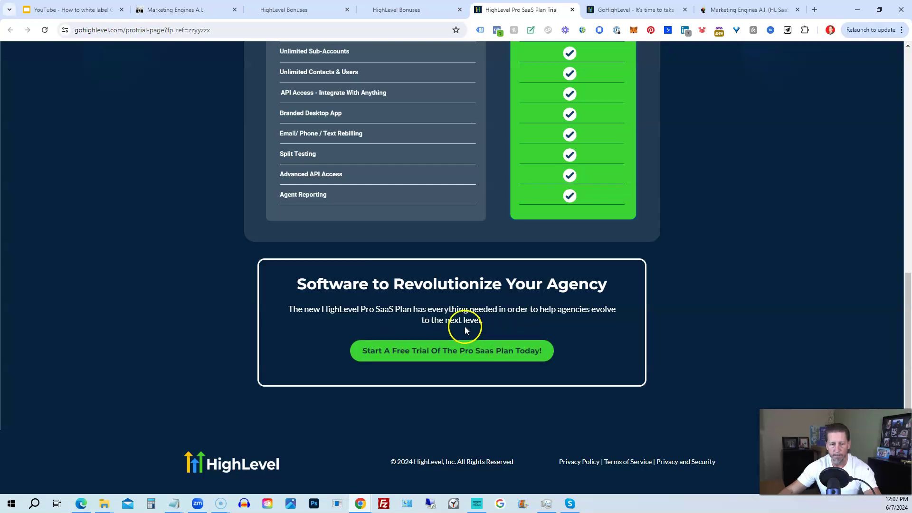
scroll(459, 299, up, 1)
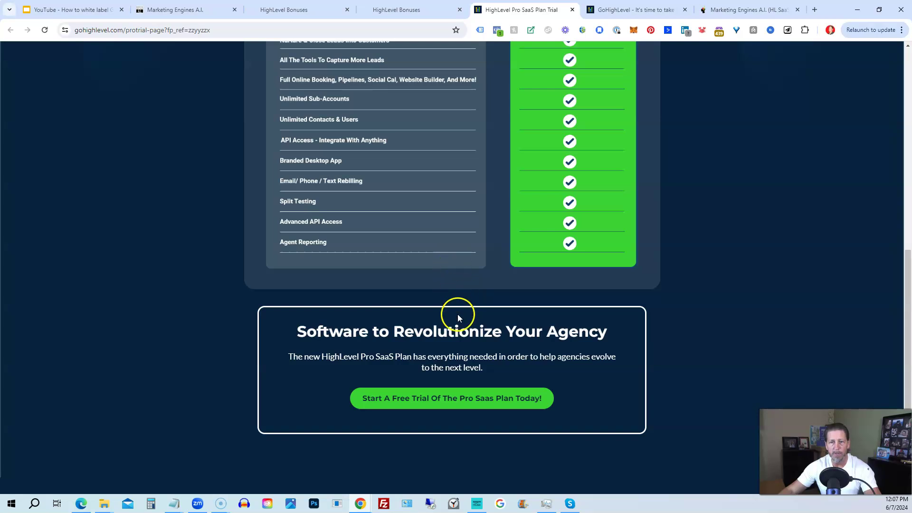
scroll(307, 327, up, 1)
scroll(307, 328, up, 8)
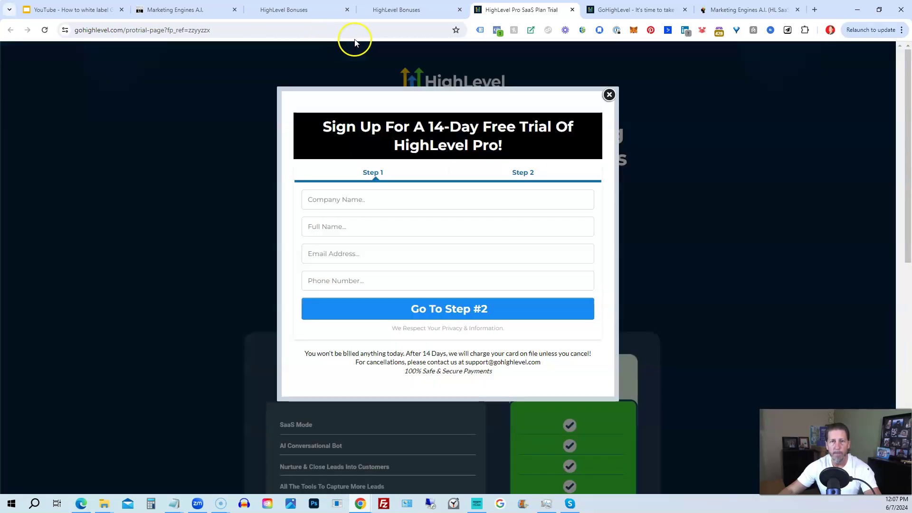
click(385, 10)
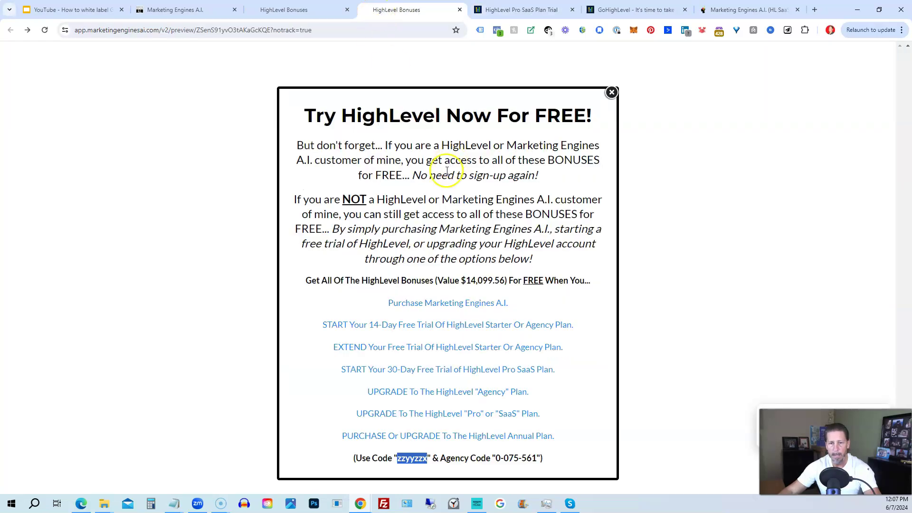